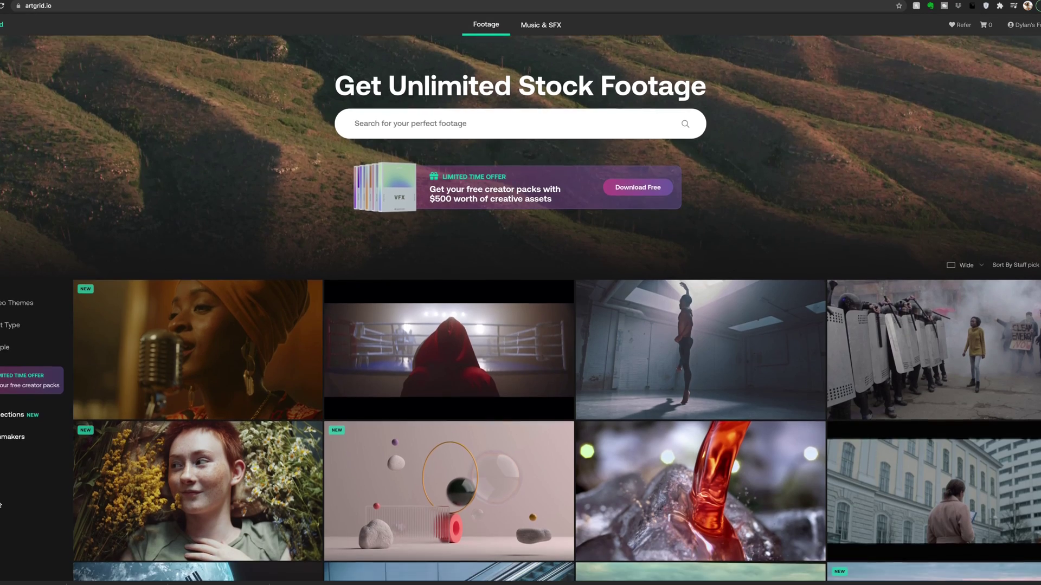
# Step: Scroll down through the Artgrid featured stock footage thumbnails
pyautogui.scroll(-3, 0, 505)
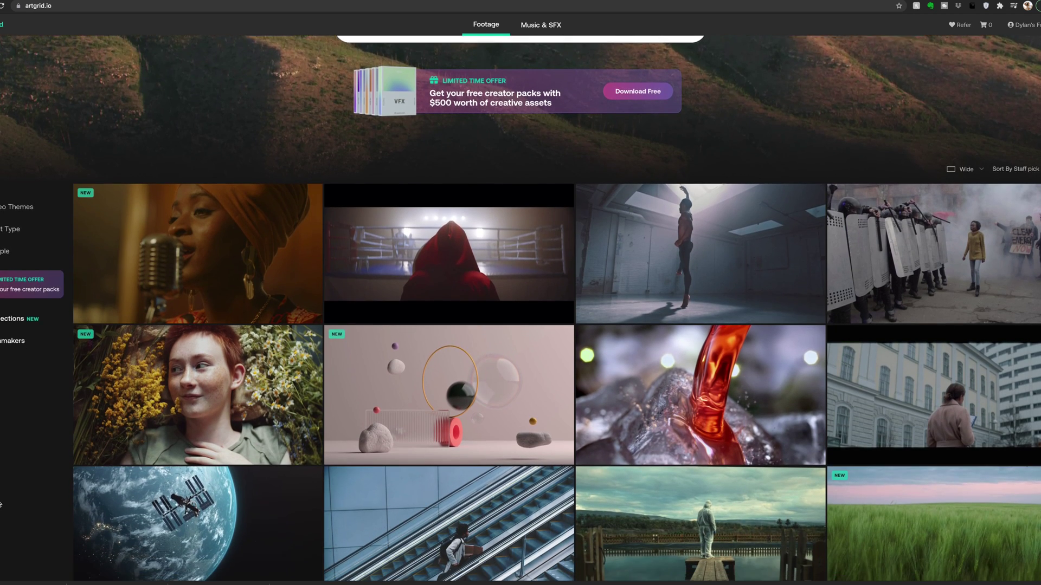
pyautogui.scroll(-2, 0, 505)
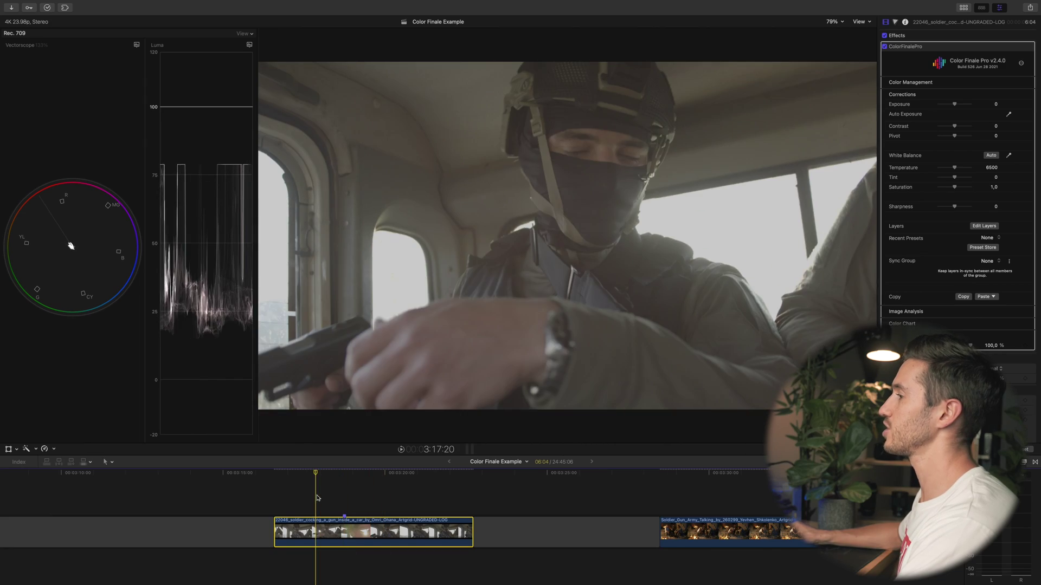
# Step: Move the playhead later and set the soldier clip's Color Finale profile to Assume Log
pyautogui.click(345, 475)
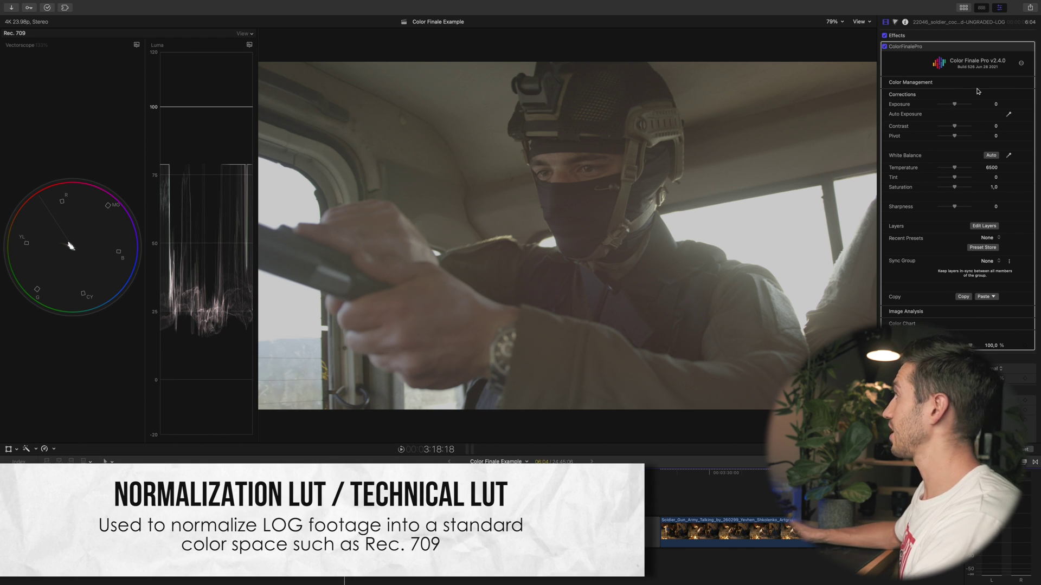
pyautogui.click(1021, 83)
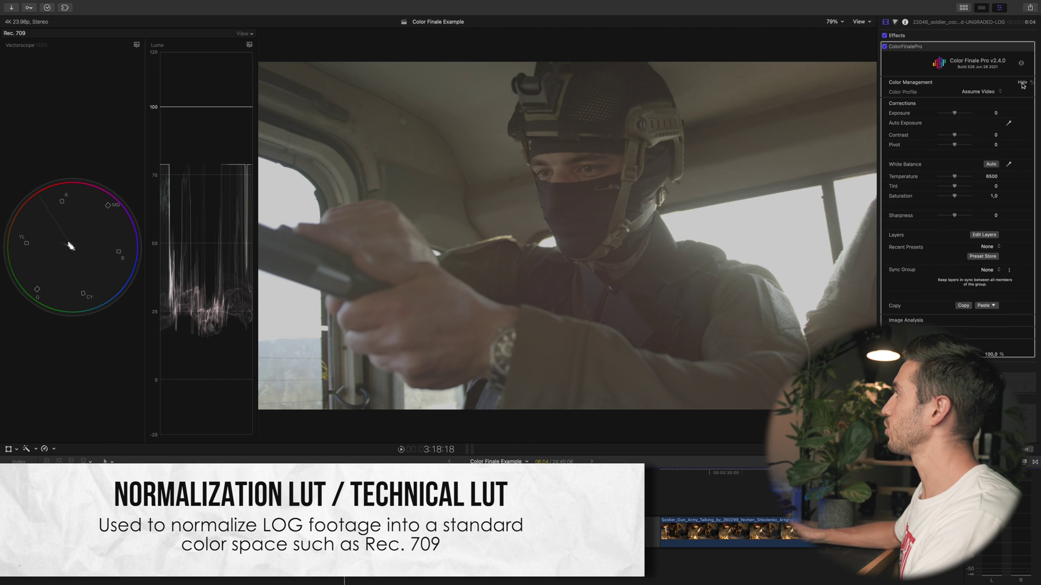
pyautogui.click(983, 93)
pyautogui.click(985, 101)
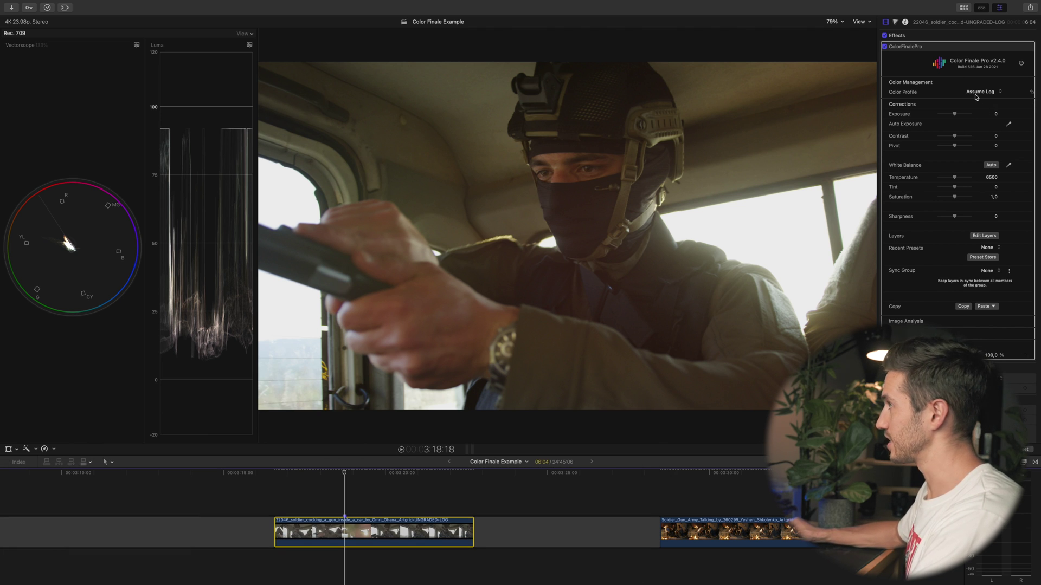
# Step: Revert the color profile to Assume Video and open the Color Finale layers window
pyautogui.scroll(-1, 975, 94)
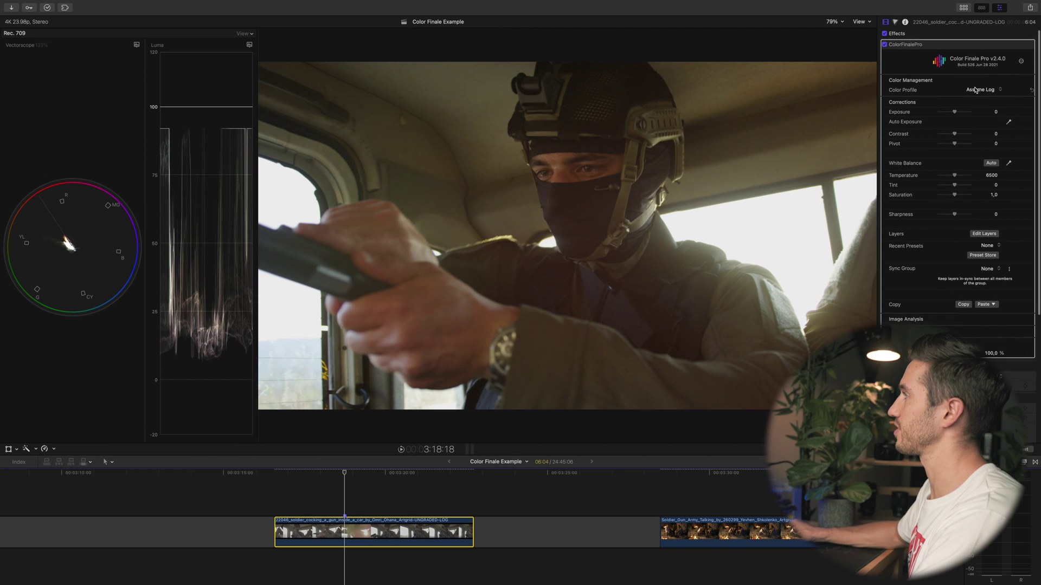
pyautogui.click(976, 92)
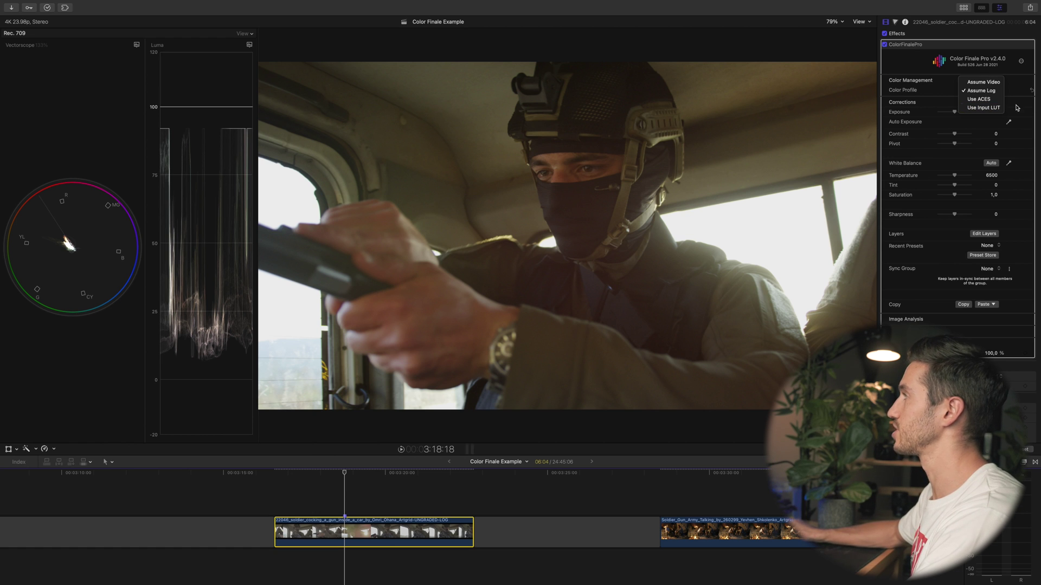
pyautogui.click(988, 83)
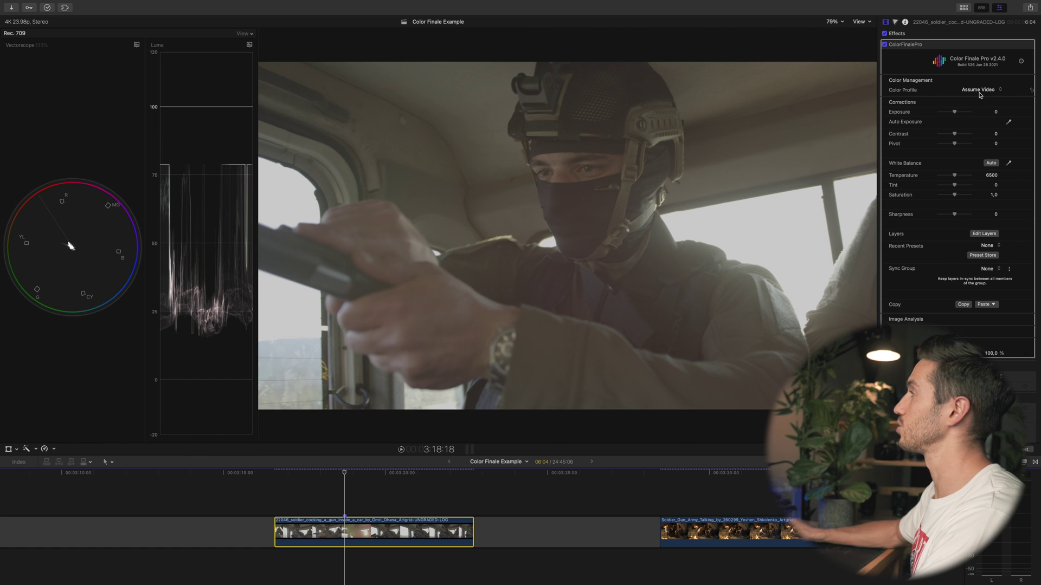
pyautogui.scroll(1, 987, 232)
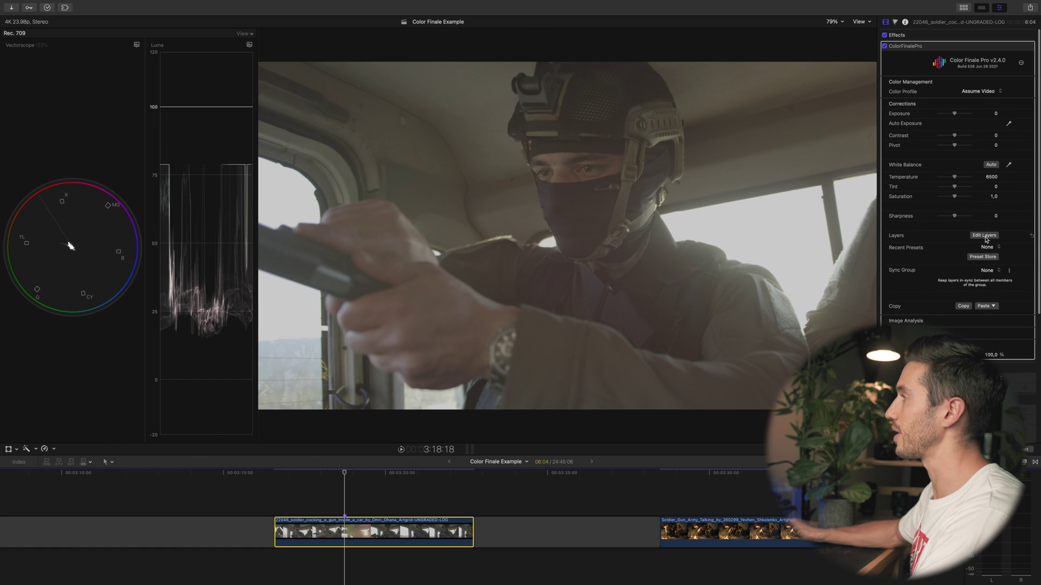
pyautogui.click(985, 236)
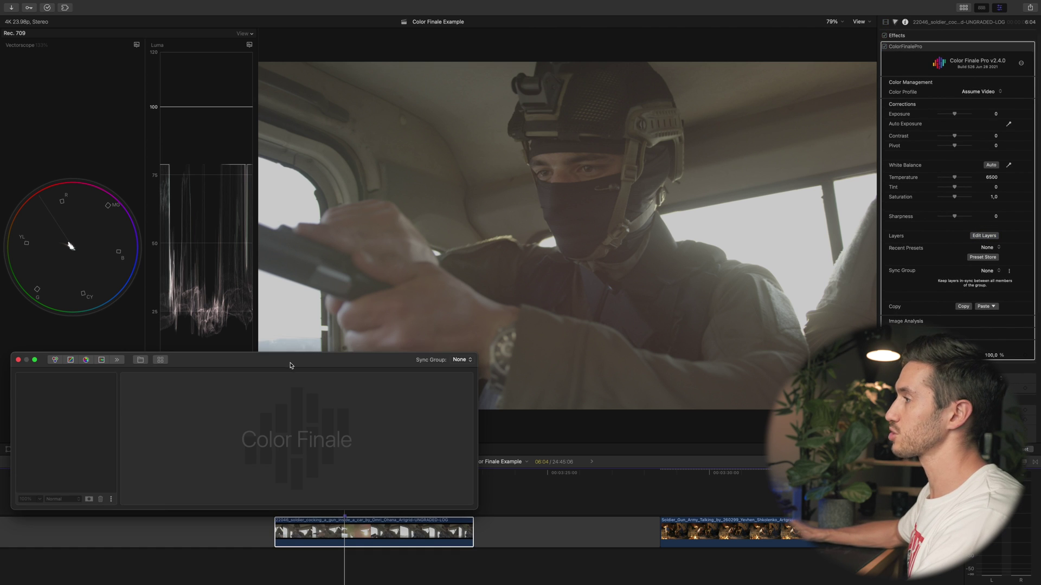
# Step: Add a Color Wheels layer: lift -0.16, gamma -0.05, gain 0.11, saturation 1.20
pyautogui.moveTo(302, 358); pyautogui.dragTo(568, 328)
pyautogui.click(317, 332)
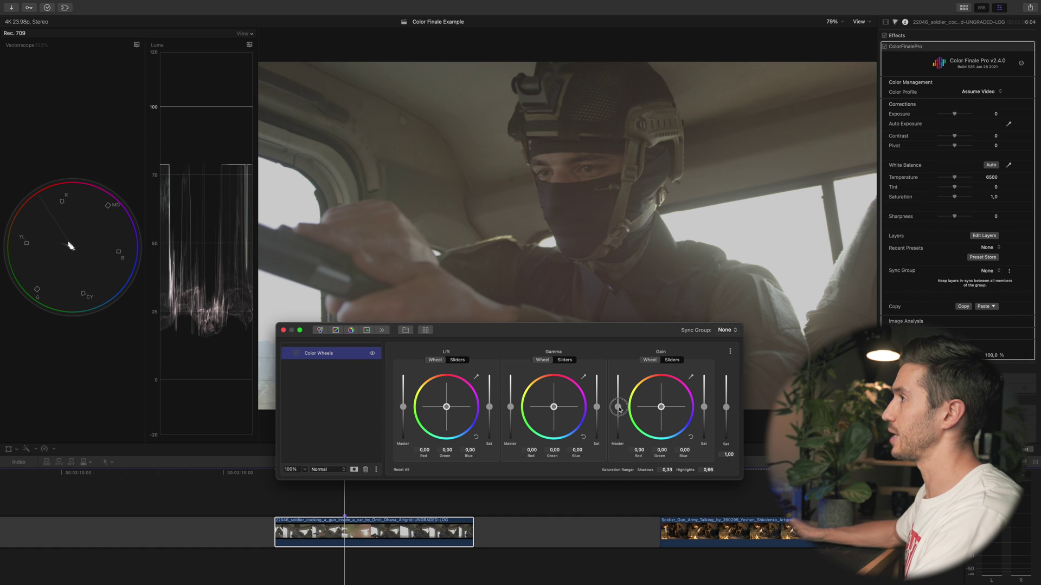
pyautogui.moveTo(619, 408); pyautogui.dragTo(619, 403)
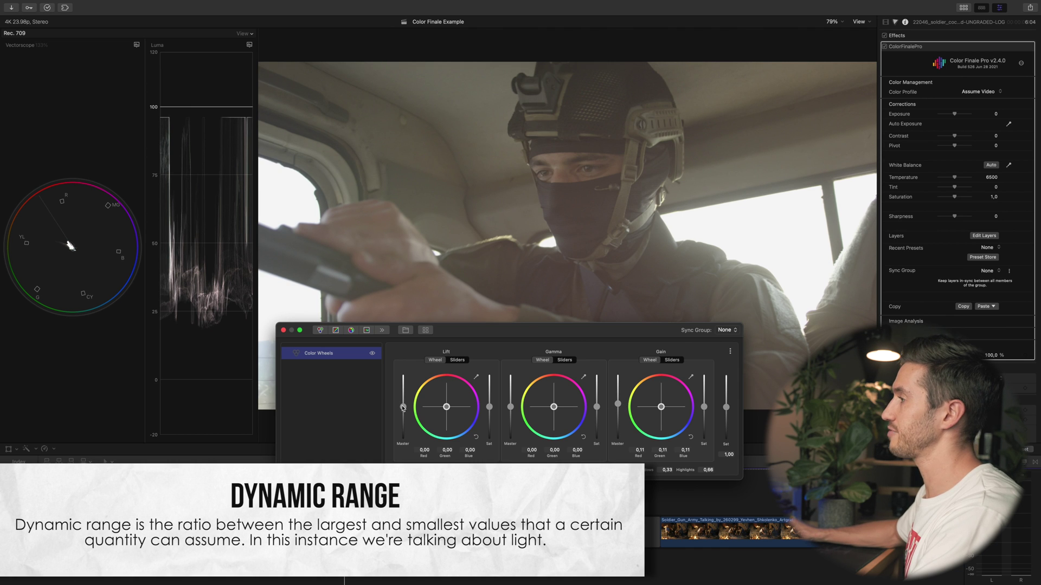
pyautogui.moveTo(402, 408); pyautogui.dragTo(404, 412)
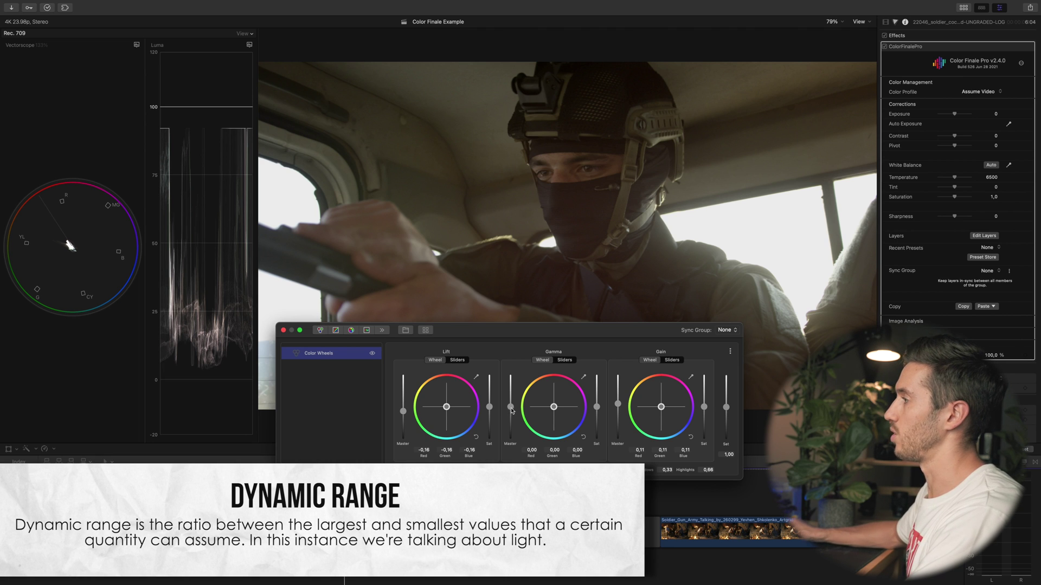
pyautogui.moveTo(510, 411); pyautogui.dragTo(511, 412)
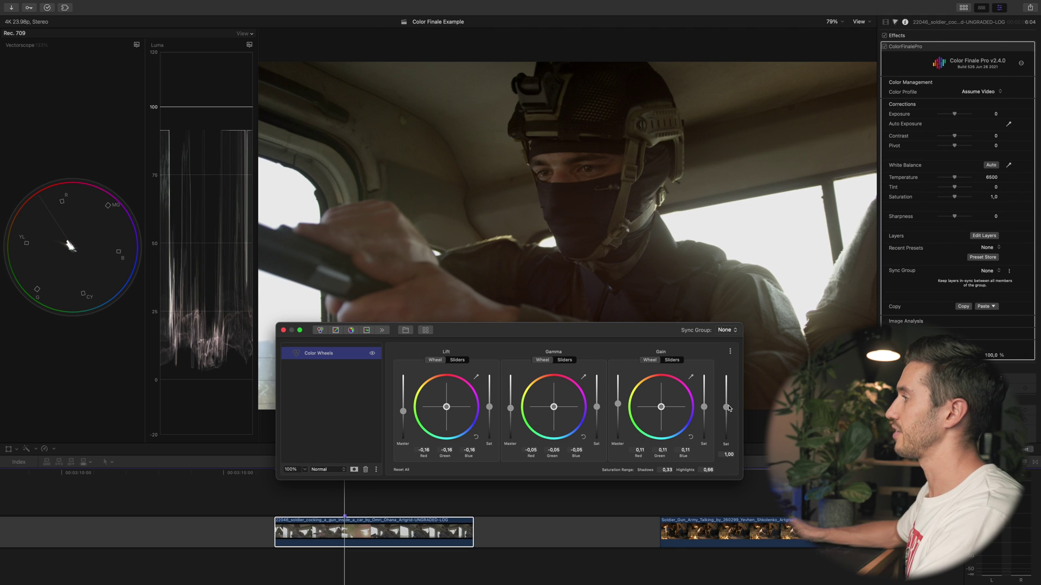
pyautogui.moveTo(727, 407)
pyautogui.mouseDown()
pyautogui.moveTo(727, 395)
pyautogui.moveTo(728, 403)
pyautogui.mouseUp()
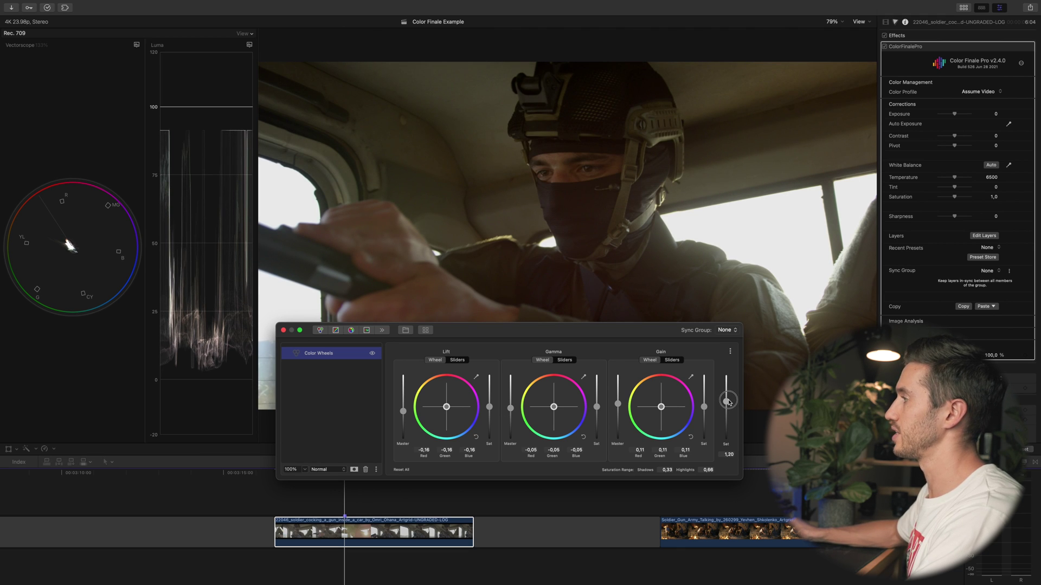
# Step: Toggle the Color Wheels layer off and on to compare the grade
pyautogui.click(372, 354)
pyautogui.click(372, 354)
pyautogui.click(372, 354)
pyautogui.click(372, 354)
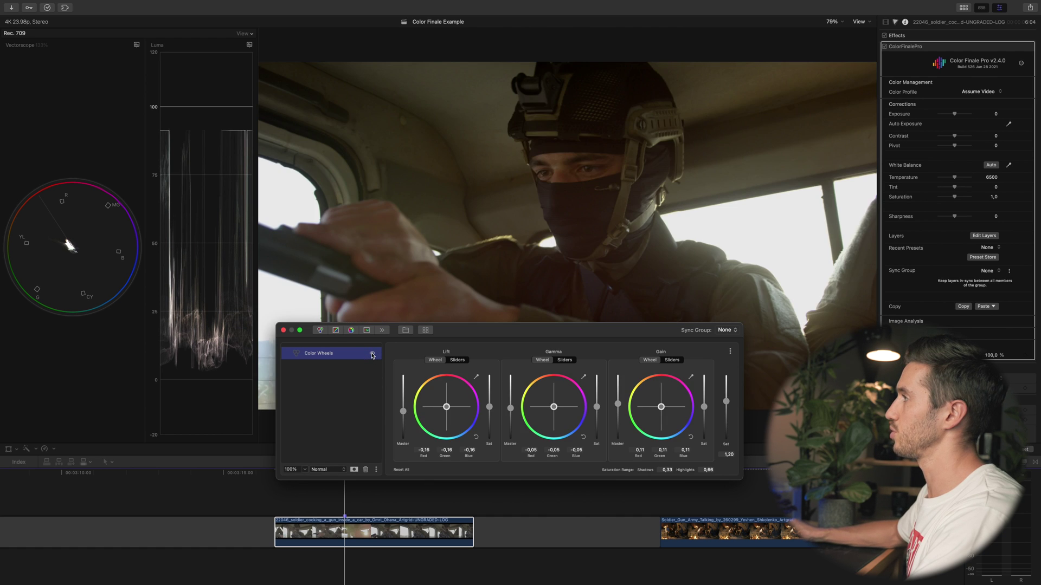
pyautogui.click(371, 354)
pyautogui.click(372, 354)
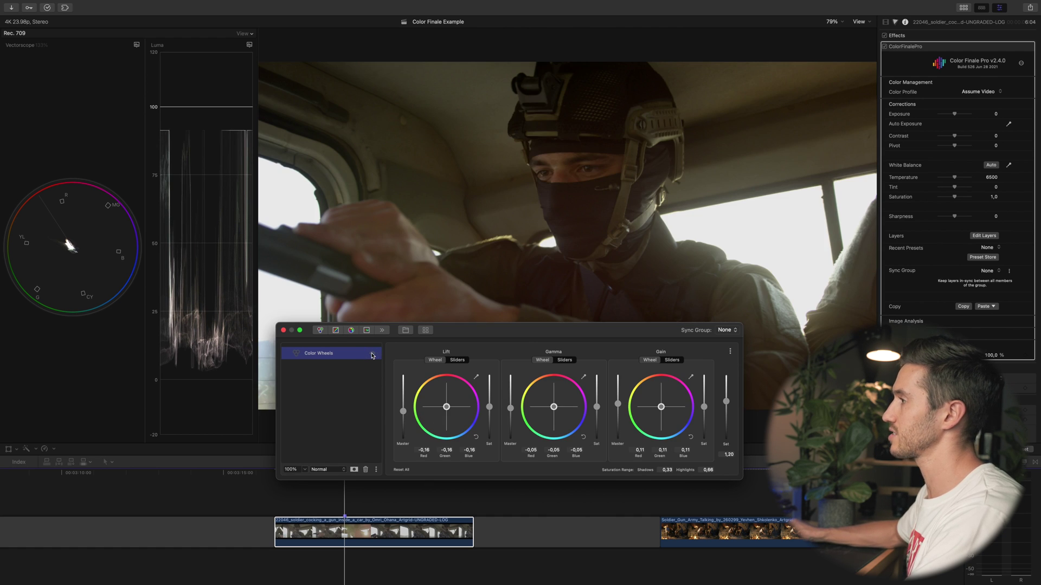
pyautogui.click(372, 354)
pyautogui.click(372, 354)
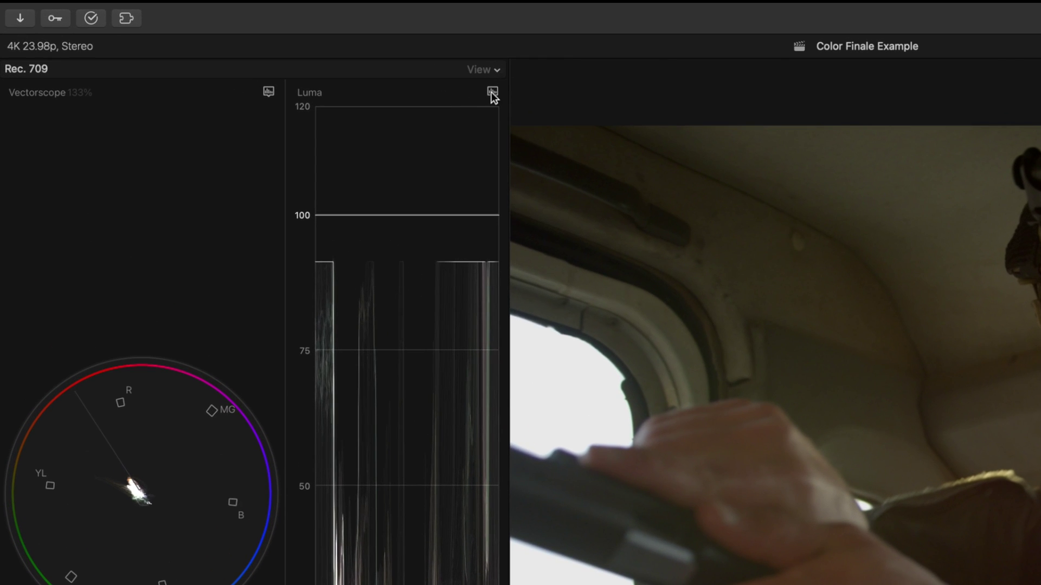
# Step: Switch the waveform scope to RGB Overlay and insert a Curves layer
pyautogui.click(355, 65)
pyautogui.click(558, 213)
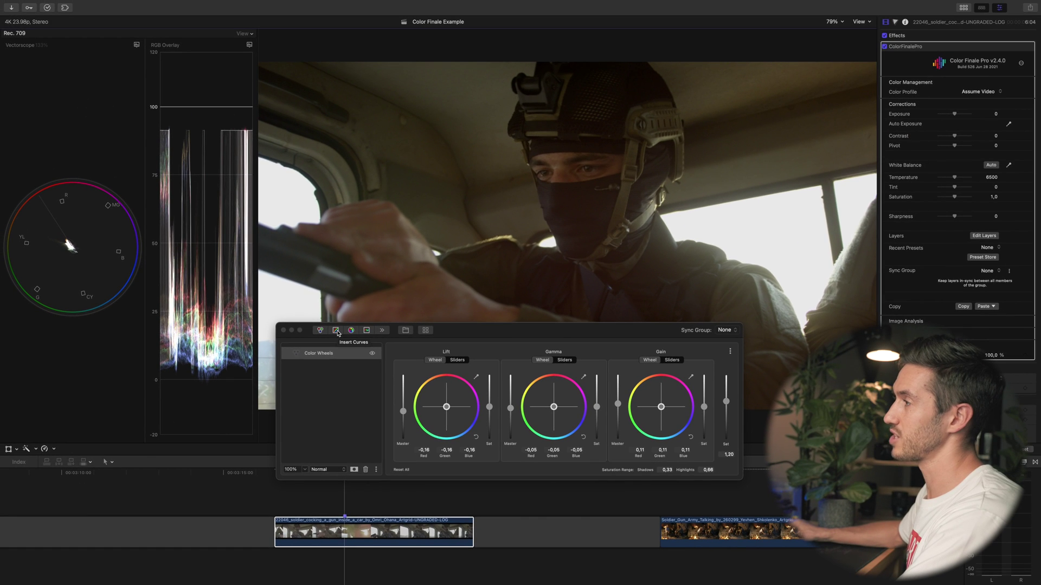
pyautogui.click(336, 330)
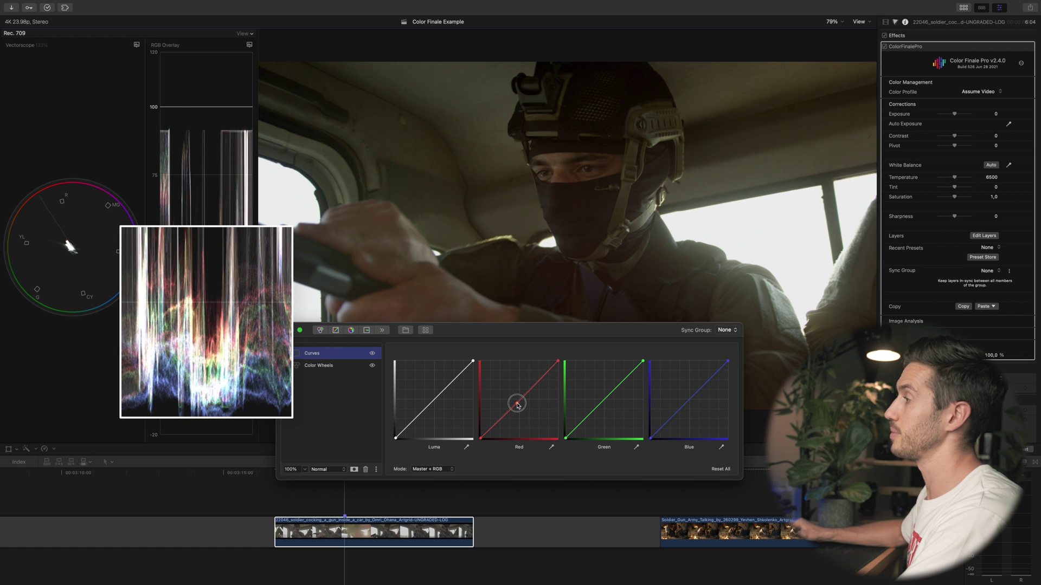
# Step: Pull the Red curve down and add points on the Green, Blue and Luma curves
pyautogui.moveTo(516, 405); pyautogui.dragTo(518, 409)
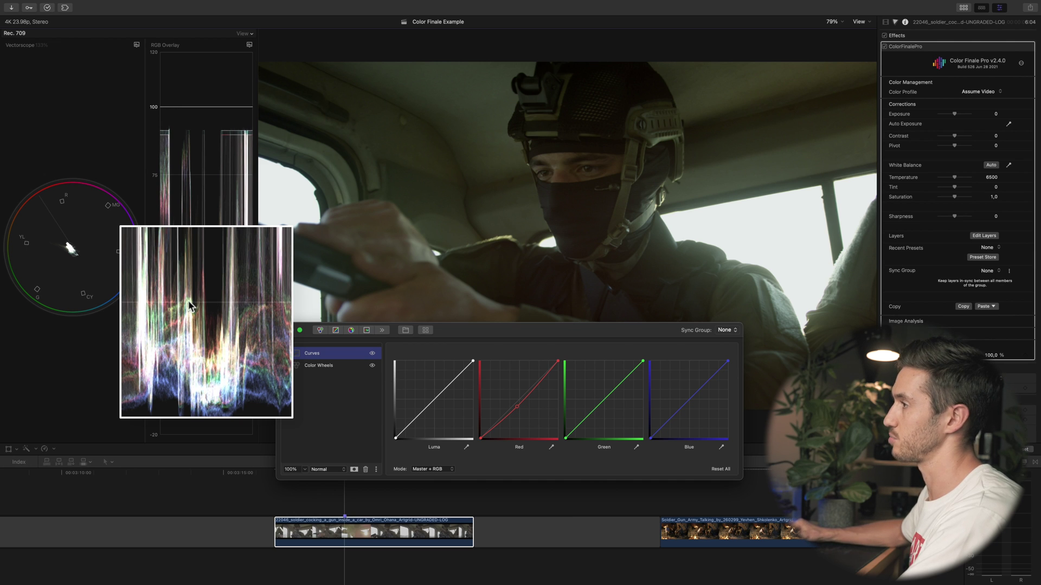
pyautogui.click(598, 409)
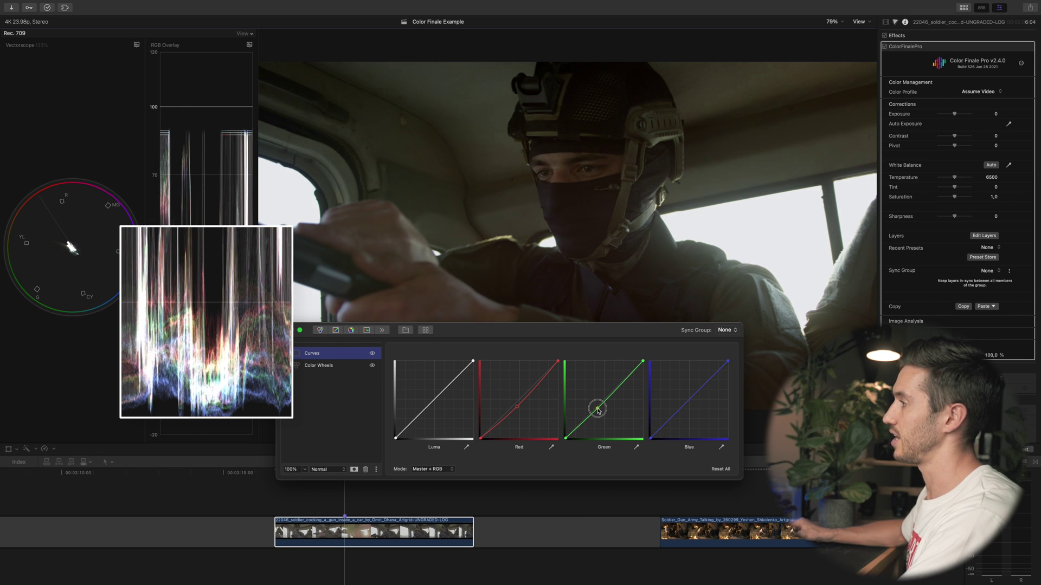
pyautogui.click(681, 408)
pyautogui.moveTo(681, 407); pyautogui.dragTo(679, 405)
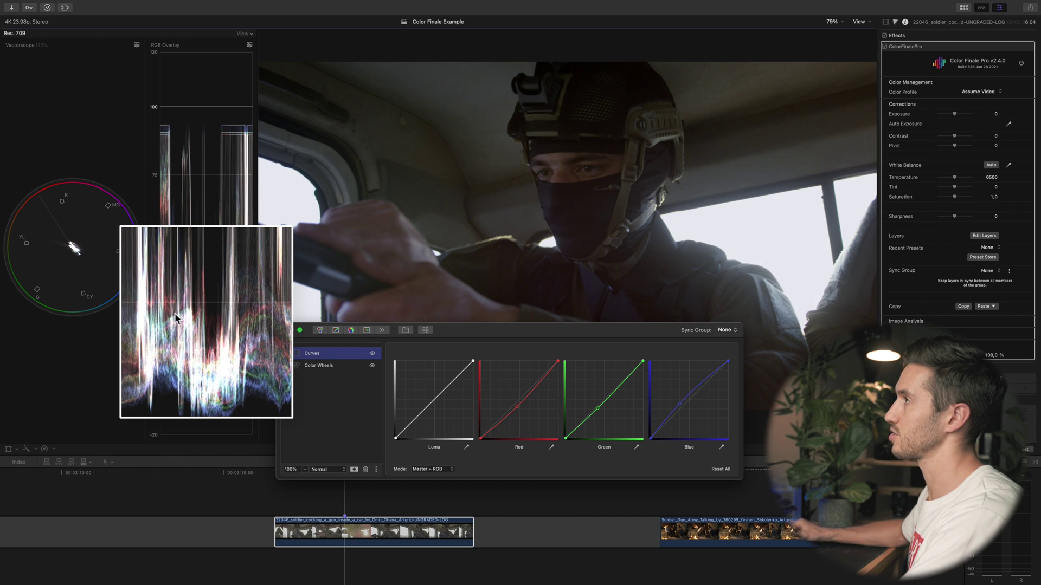
pyautogui.moveTo(682, 405); pyautogui.dragTo(681, 402)
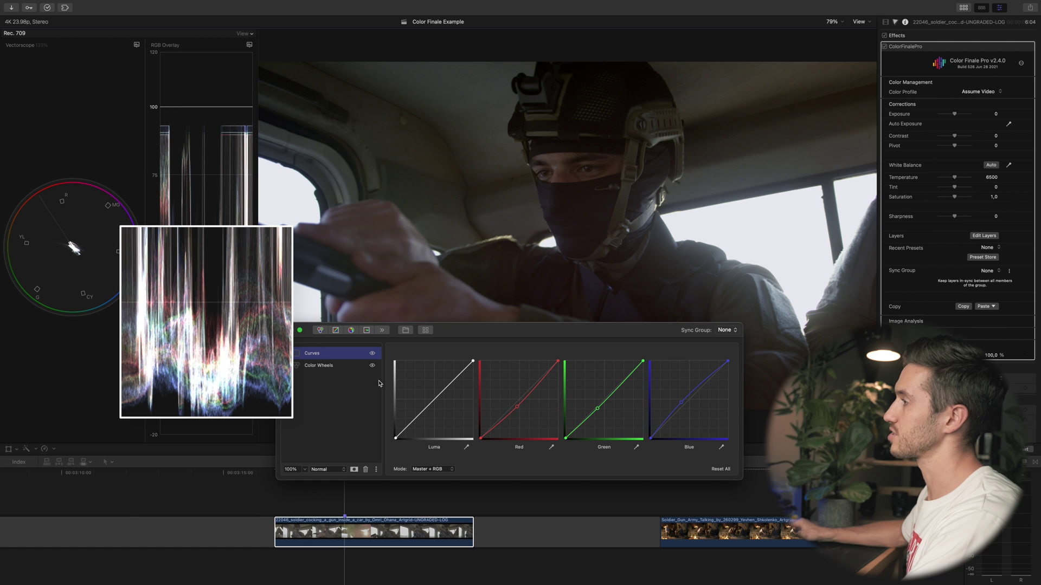
pyautogui.click(414, 423)
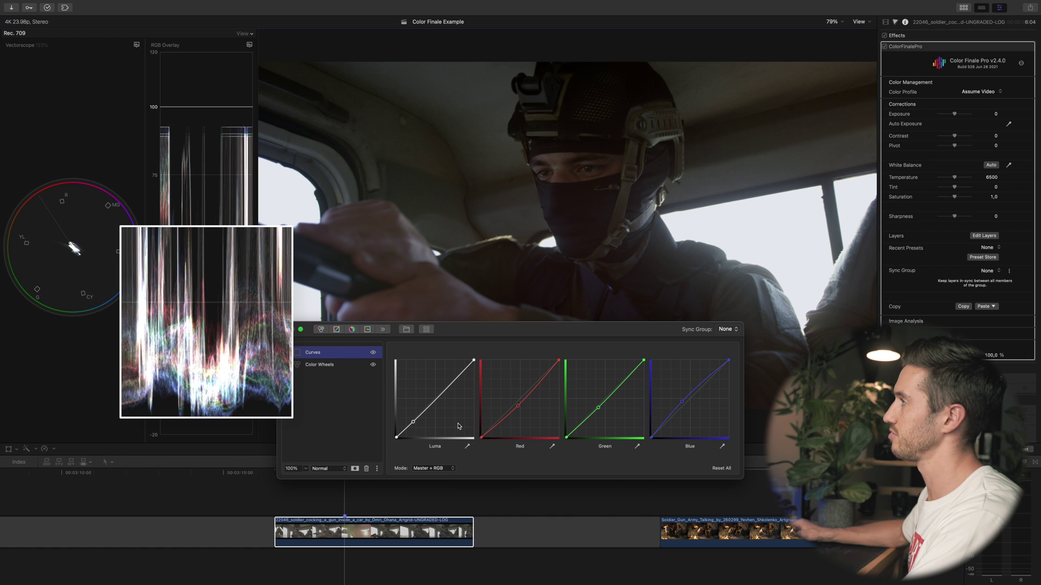
# Step: Toggle the Curves layer off and on to compare, then reposition the window
pyautogui.click(373, 354)
pyautogui.click(374, 353)
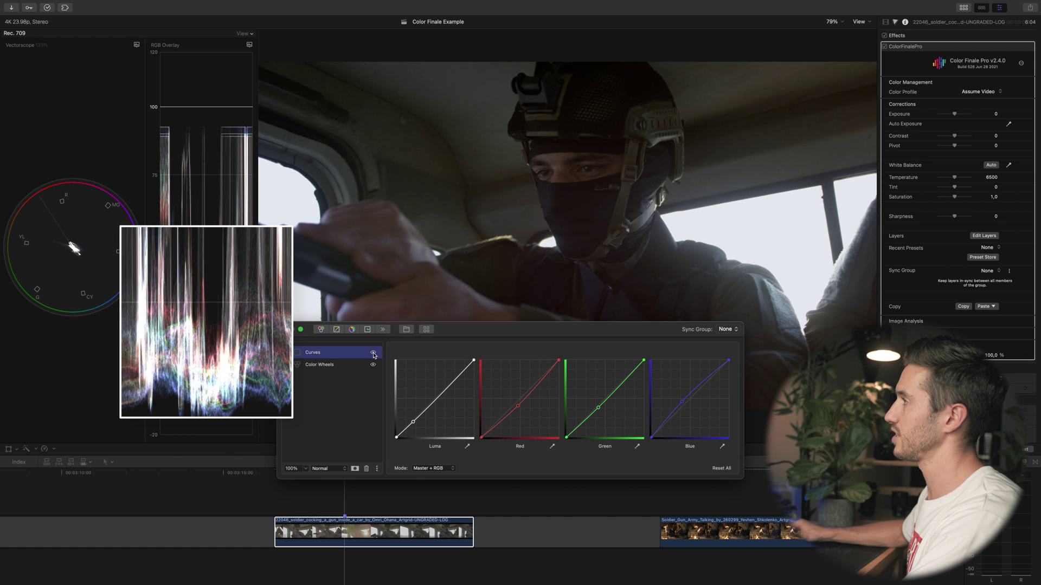
pyautogui.click(374, 353)
pyautogui.click(373, 354)
pyautogui.click(374, 354)
pyautogui.click(373, 353)
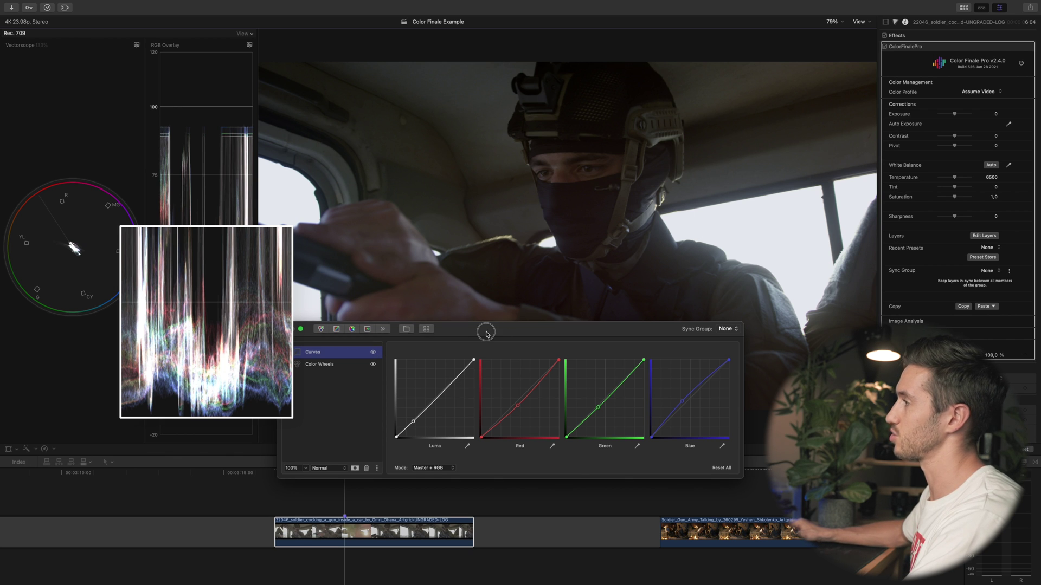
pyautogui.moveTo(488, 332); pyautogui.dragTo(477, 342)
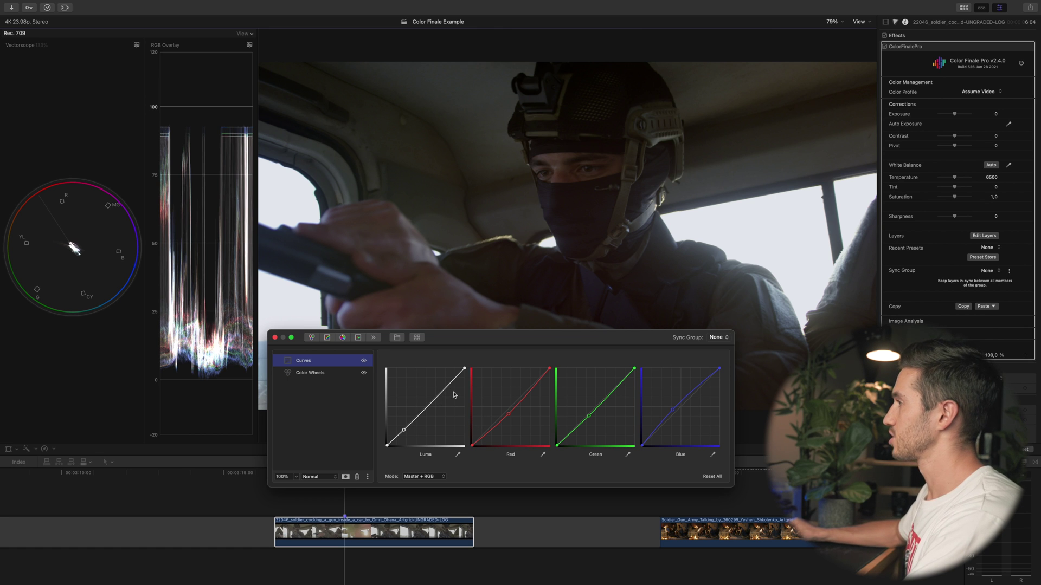
# Step: Add a second Curves layer with Green lifted in the shadows, and select Green's top point
pyautogui.click(364, 360)
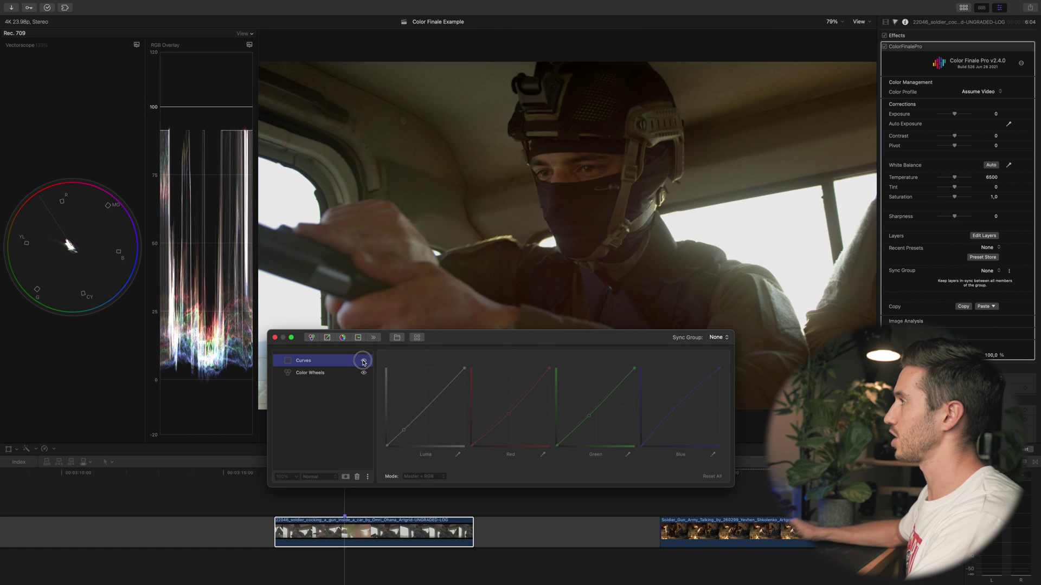
pyautogui.click(364, 360)
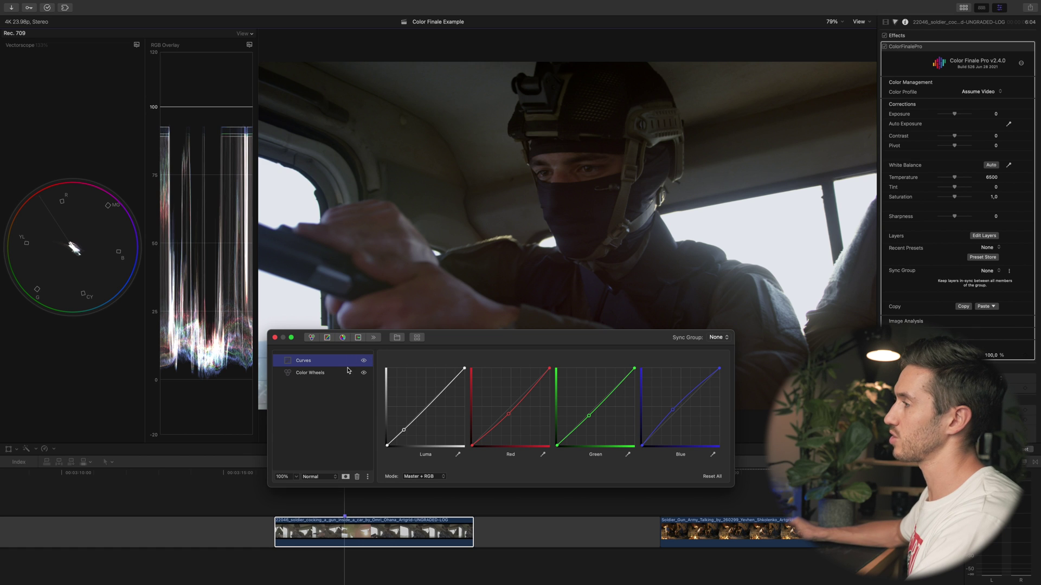
pyautogui.click(327, 339)
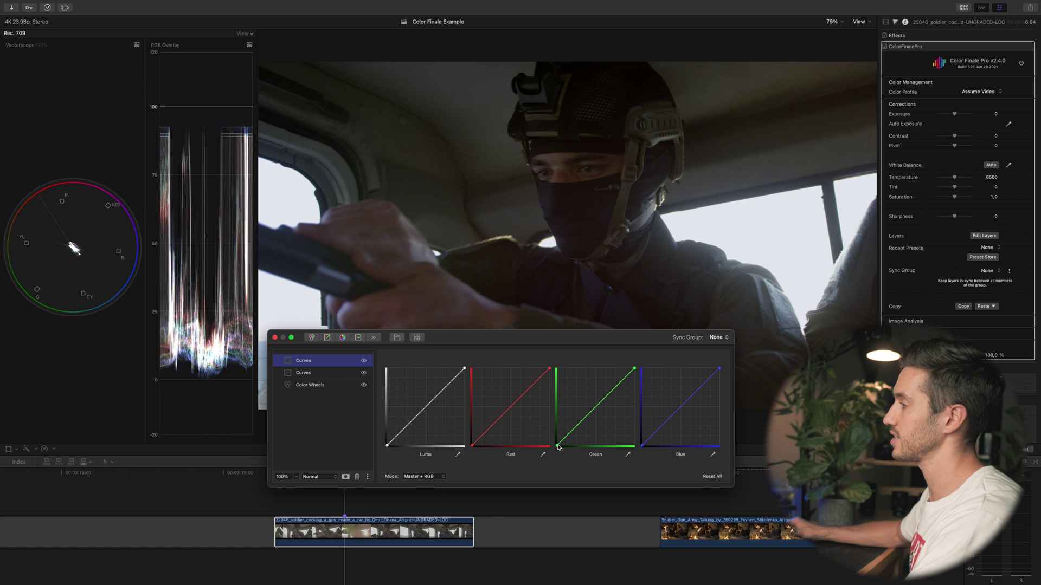
pyautogui.moveTo(559, 448)
pyautogui.mouseDown()
pyautogui.moveTo(545, 443)
pyautogui.moveTo(562, 442)
pyautogui.mouseUp()
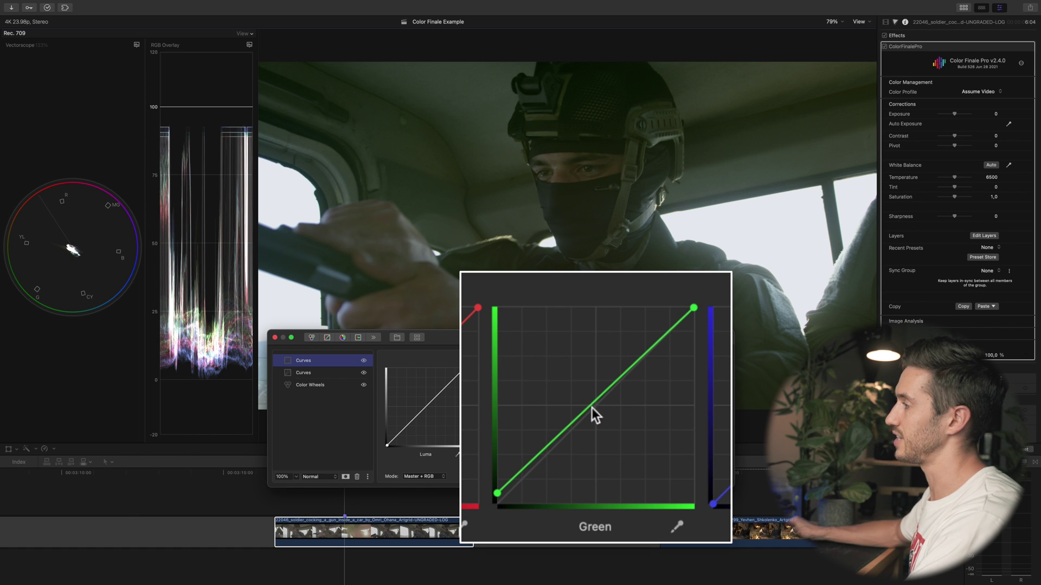
pyautogui.click(695, 308)
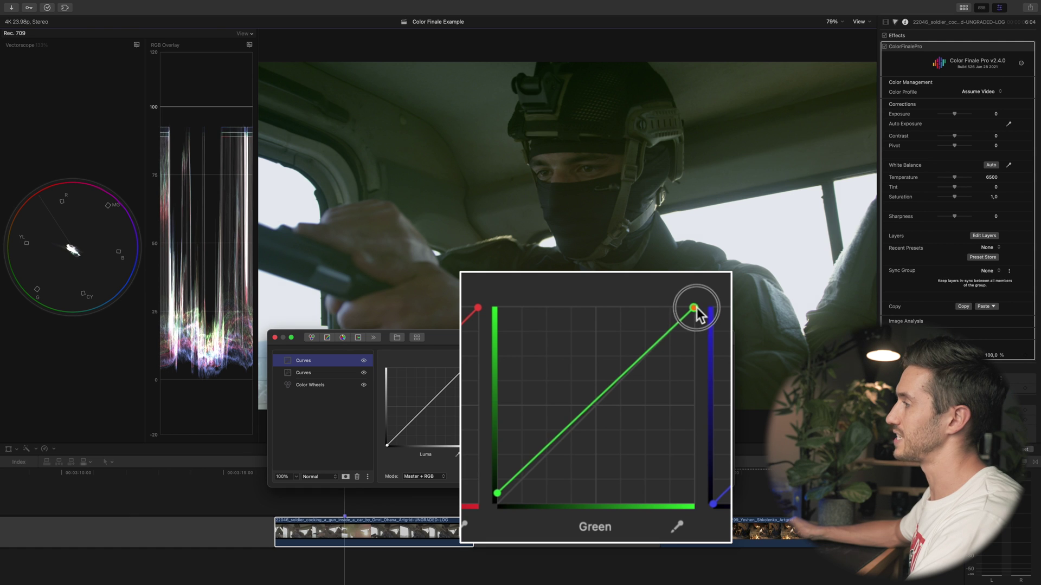
# Step: Lower the Green highlights, trim both Red curve endpoints, and add a Green midpoint
pyautogui.moveTo(704, 308); pyautogui.dragTo(721, 319)
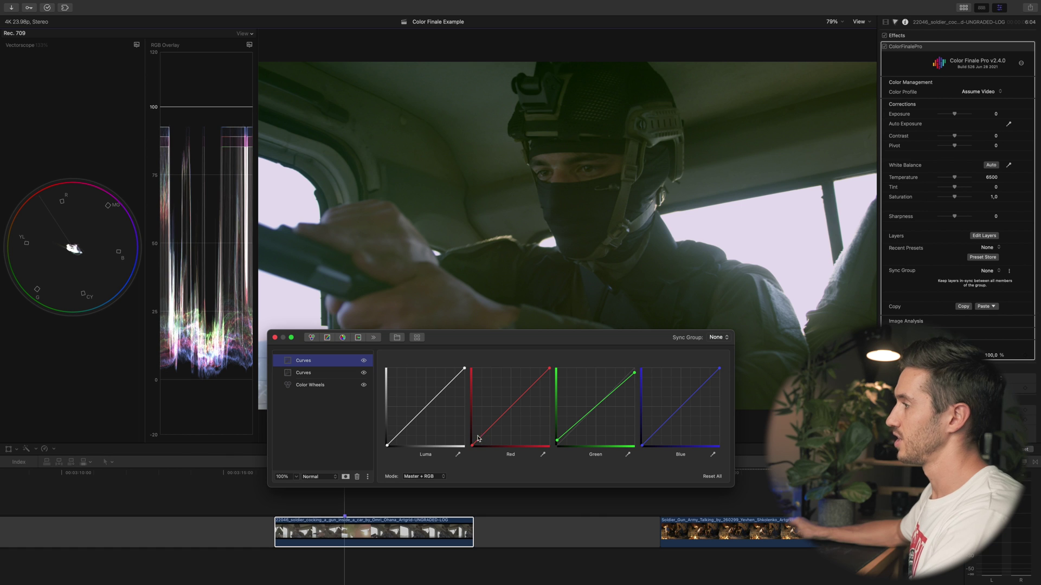
pyautogui.moveTo(472, 448); pyautogui.dragTo(477, 449)
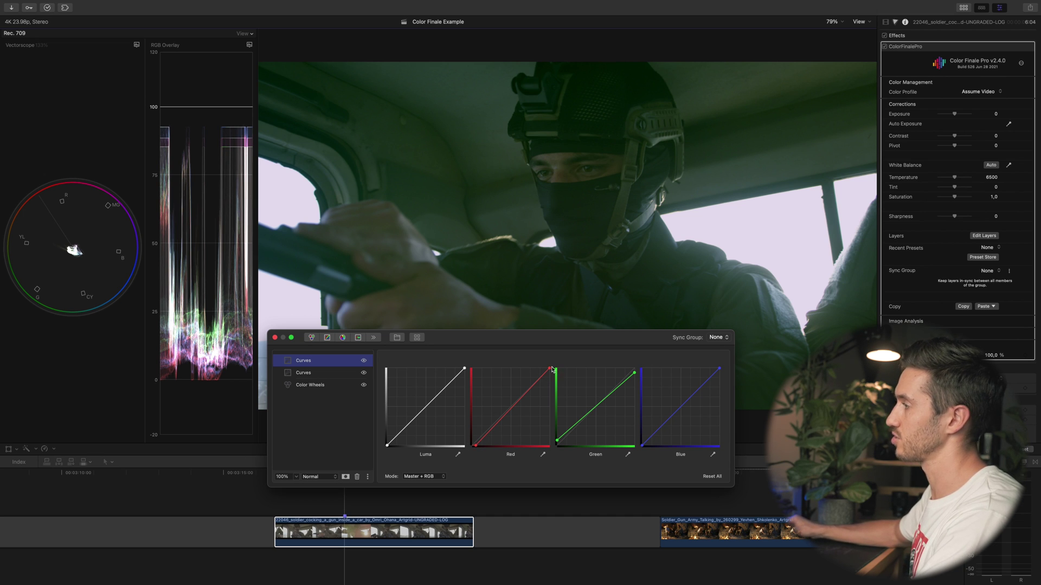
pyautogui.moveTo(549, 369); pyautogui.dragTo(542, 366)
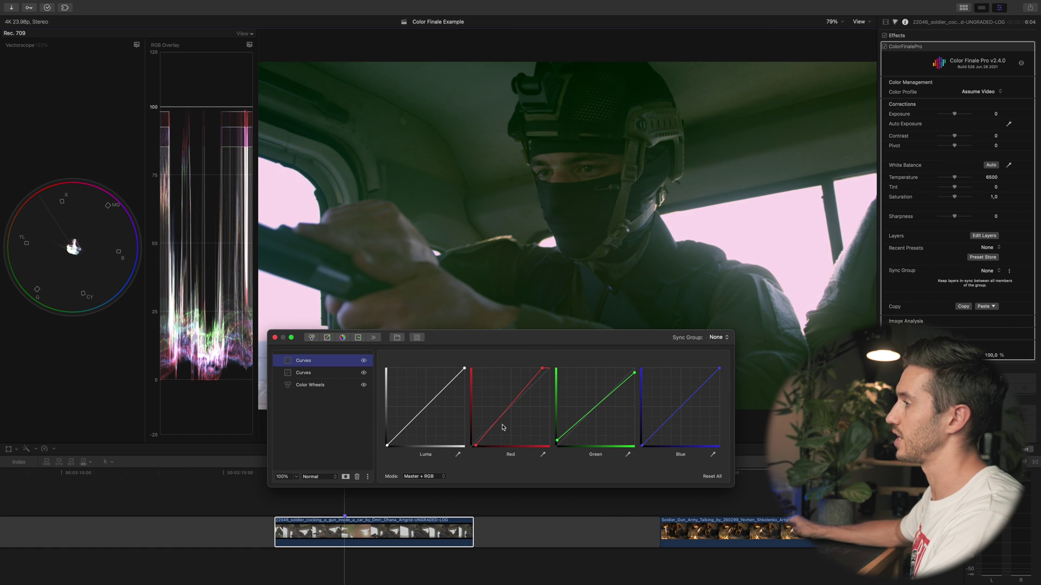
pyautogui.moveTo(475, 445); pyautogui.dragTo(475, 447)
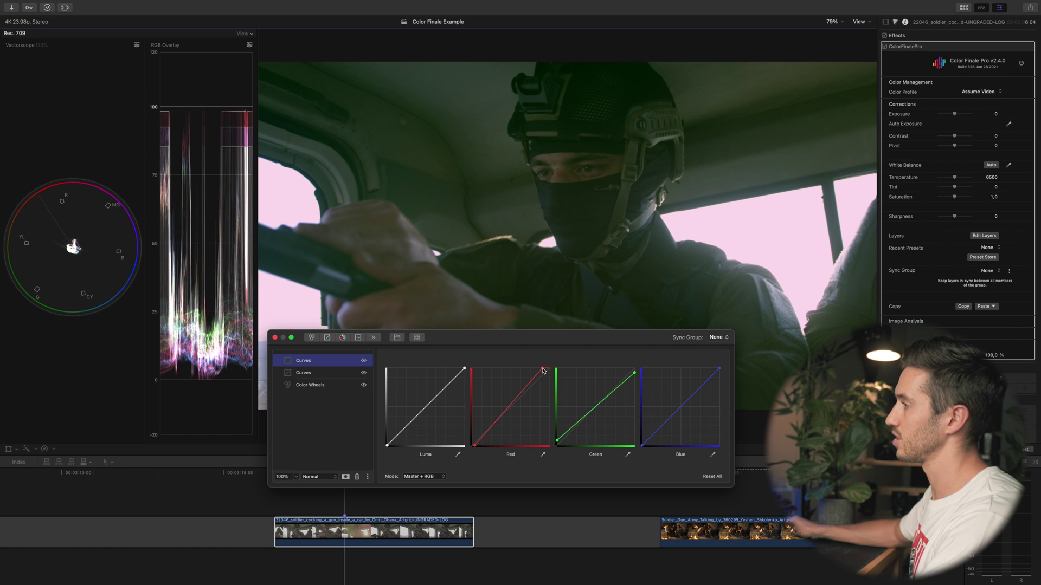
pyautogui.moveTo(543, 370); pyautogui.dragTo(542, 372)
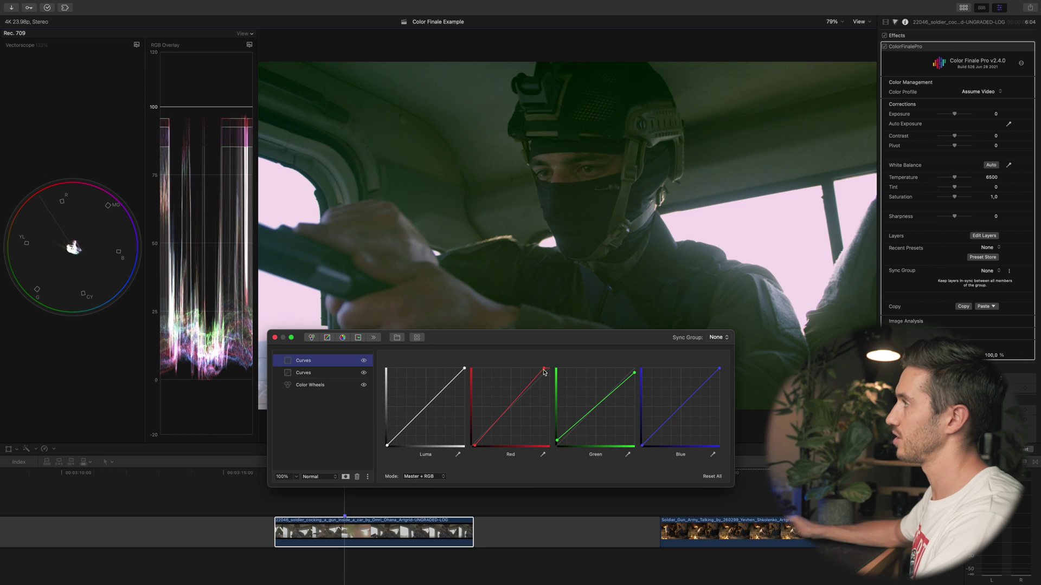
pyautogui.click(583, 418)
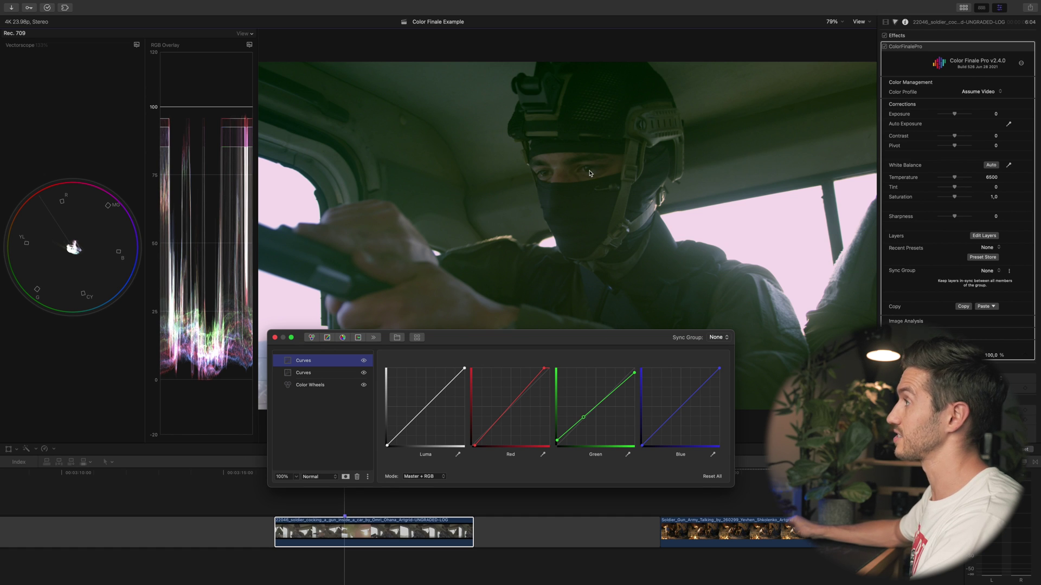
# Step: Restrict image analysis to a thin ellipse positioned over the soldier's eyes
pyautogui.moveTo(1019, 323)
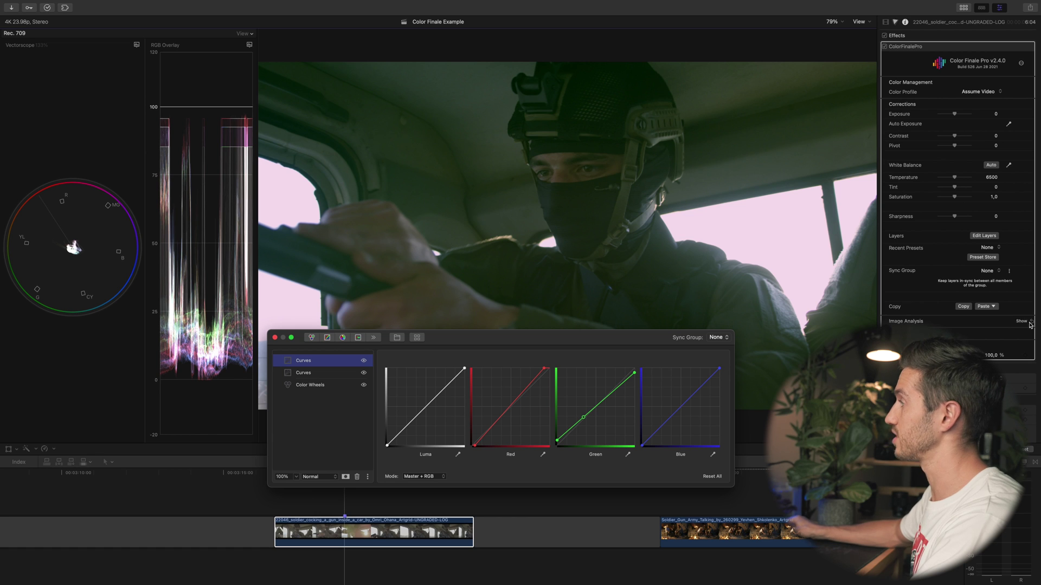
pyautogui.click(1021, 322)
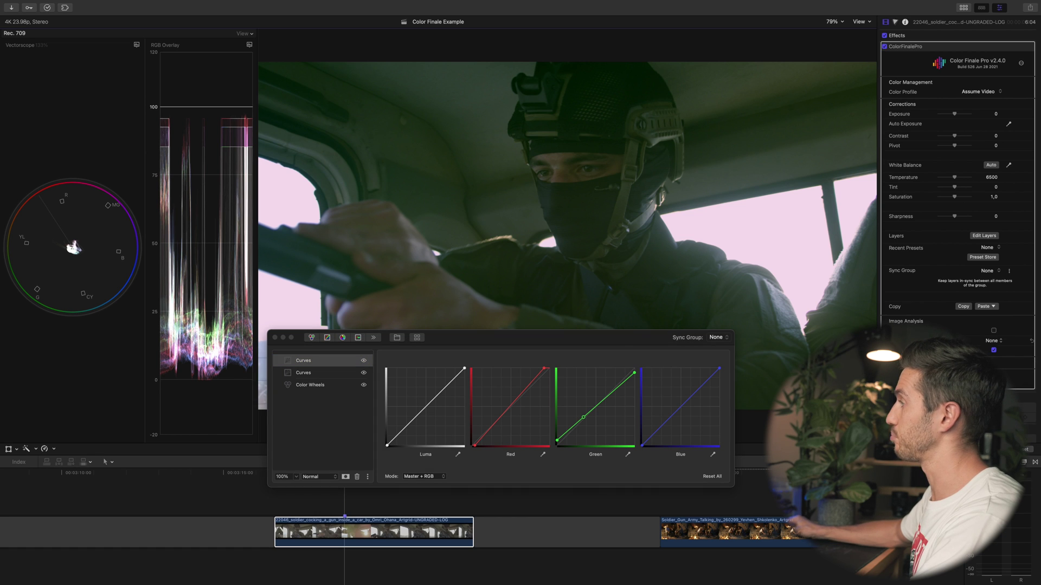
pyautogui.click(999, 343)
pyautogui.click(997, 353)
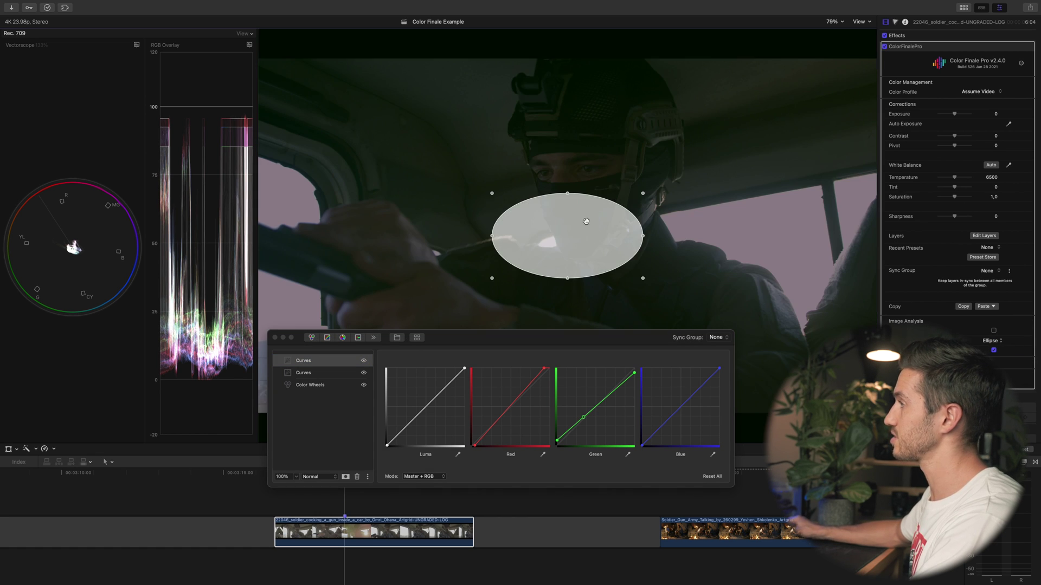
pyautogui.moveTo(586, 222); pyautogui.dragTo(571, 182)
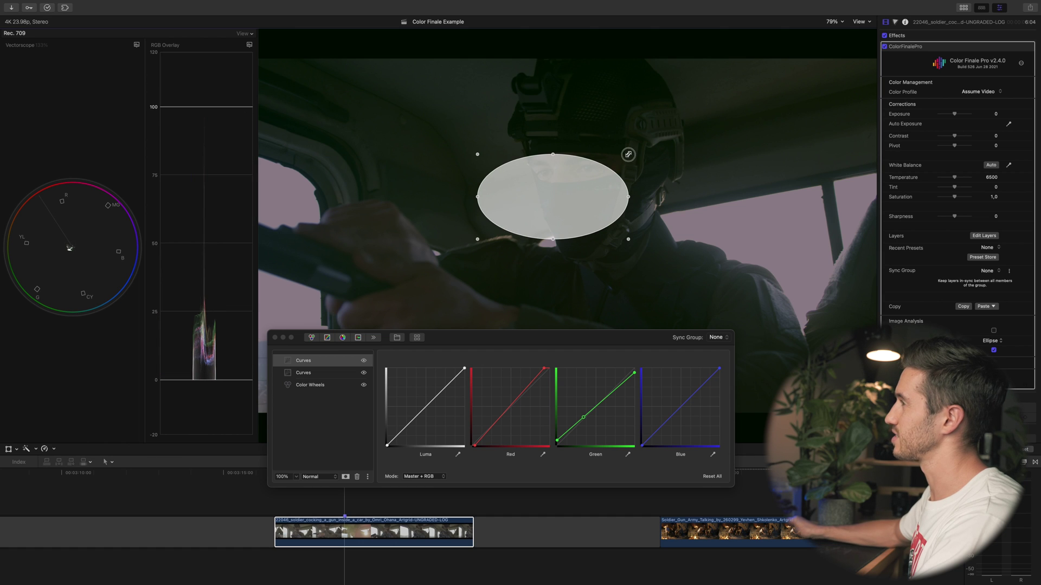
pyautogui.moveTo(628, 154); pyautogui.dragTo(585, 168)
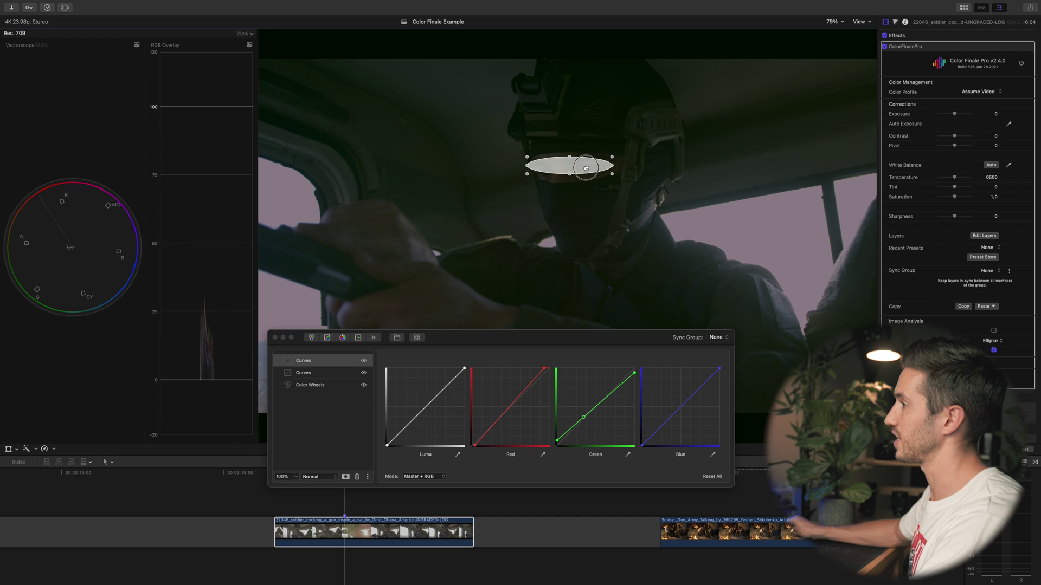
pyautogui.moveTo(588, 169); pyautogui.dragTo(595, 169)
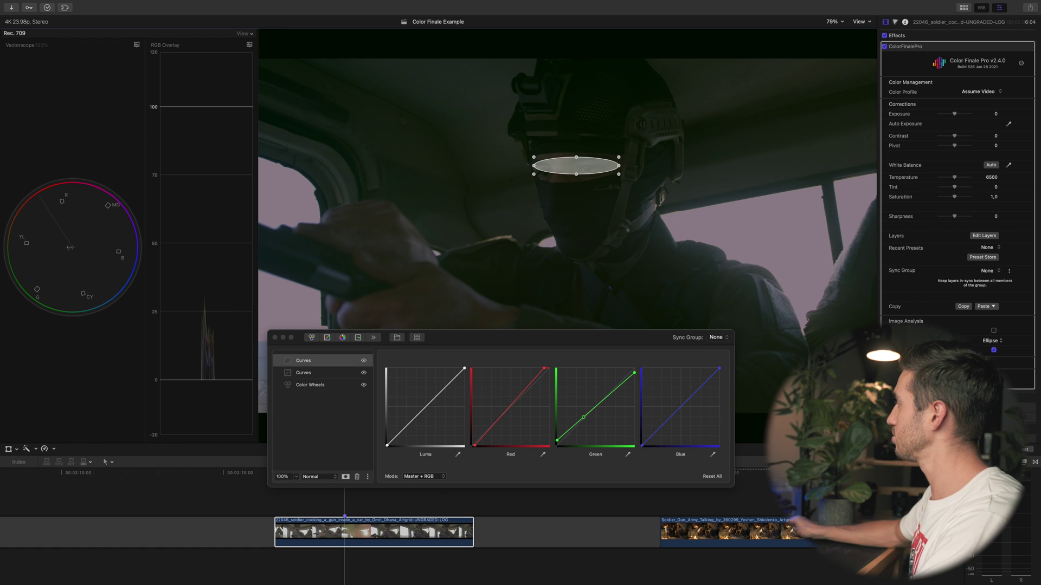
pyautogui.click(991, 340)
# Step: Set Image Analysis back to None and pull the Green midpoint down toward magenta
pyautogui.click(994, 323)
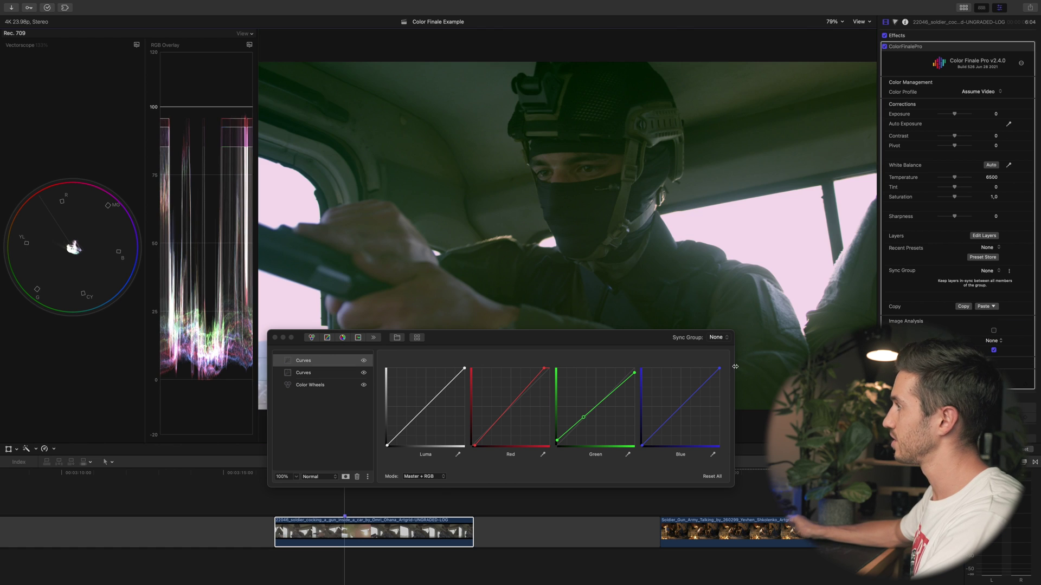
pyautogui.click(584, 419)
pyautogui.moveTo(583, 419); pyautogui.dragTo(585, 423)
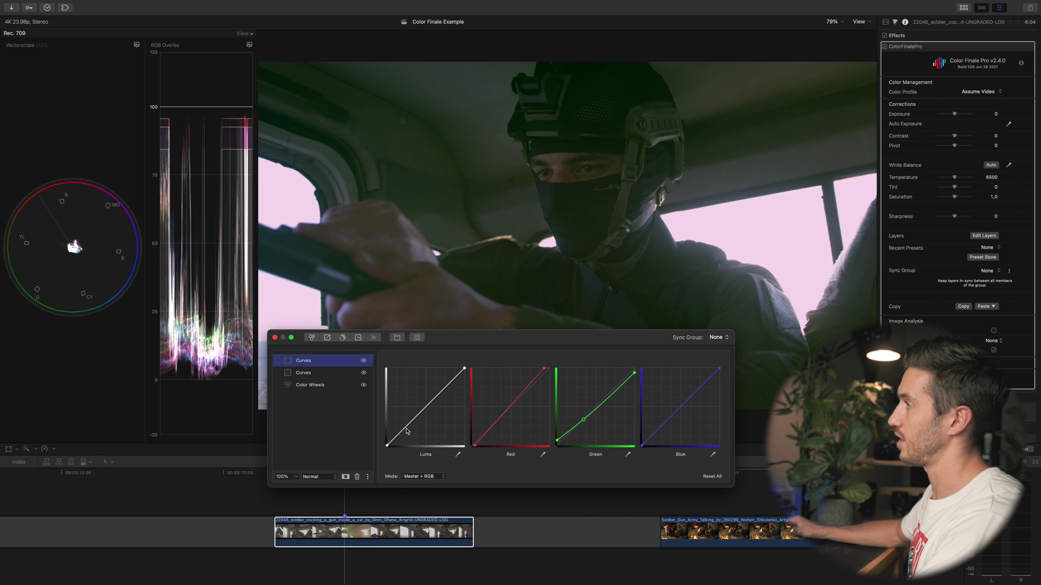
# Step: Add two Luma curve points, lowering the shadow one, and add a Blue curve point
pyautogui.click(421, 411)
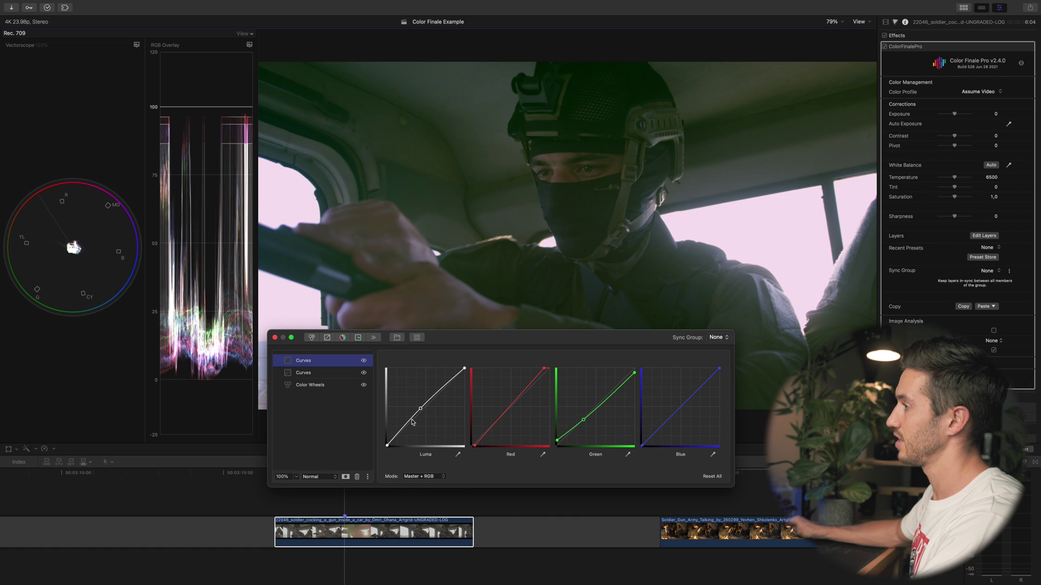
pyautogui.click(399, 433)
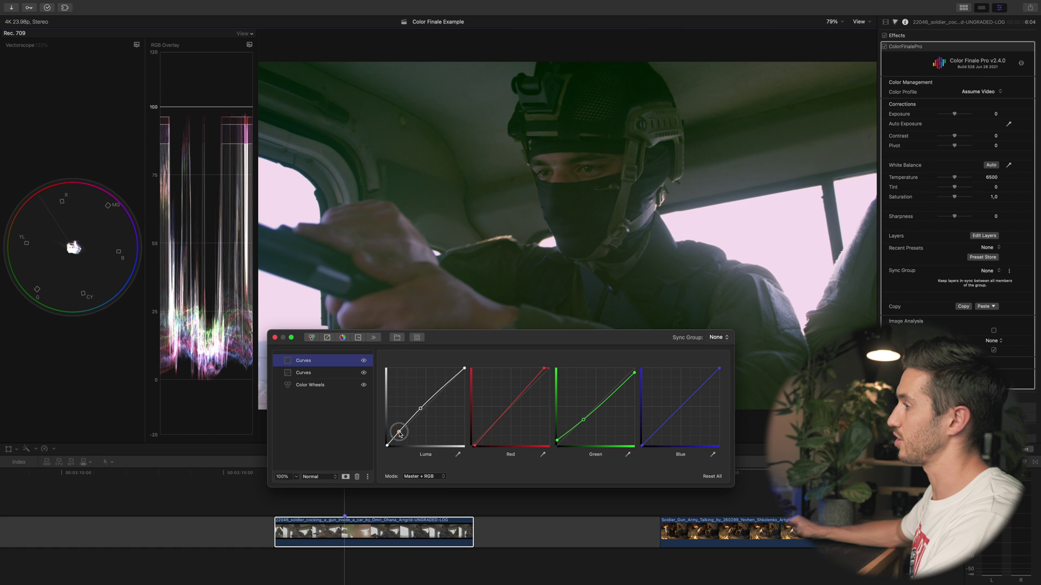
pyautogui.moveTo(399, 435); pyautogui.dragTo(401, 435)
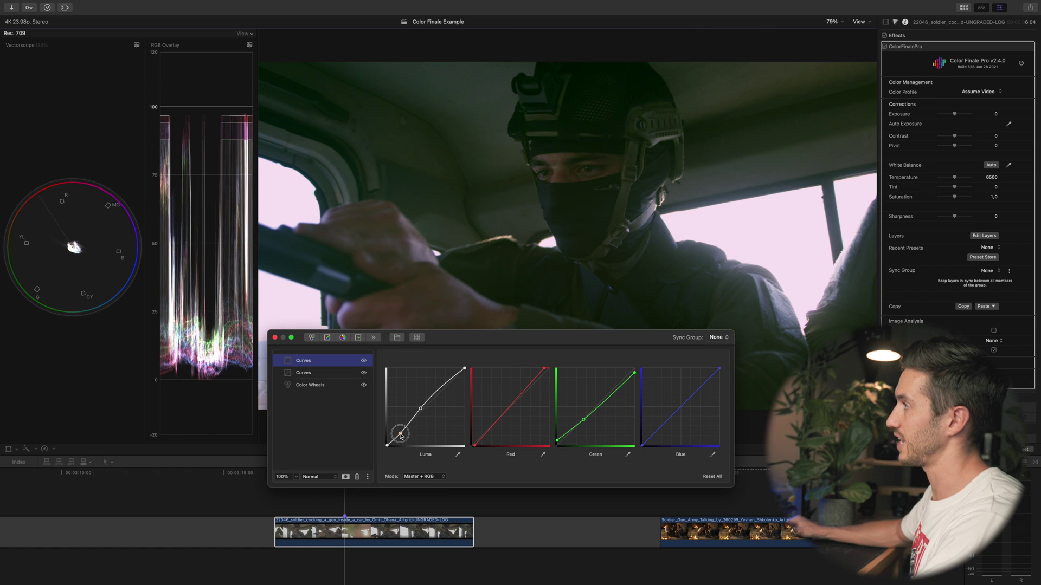
pyautogui.click(675, 411)
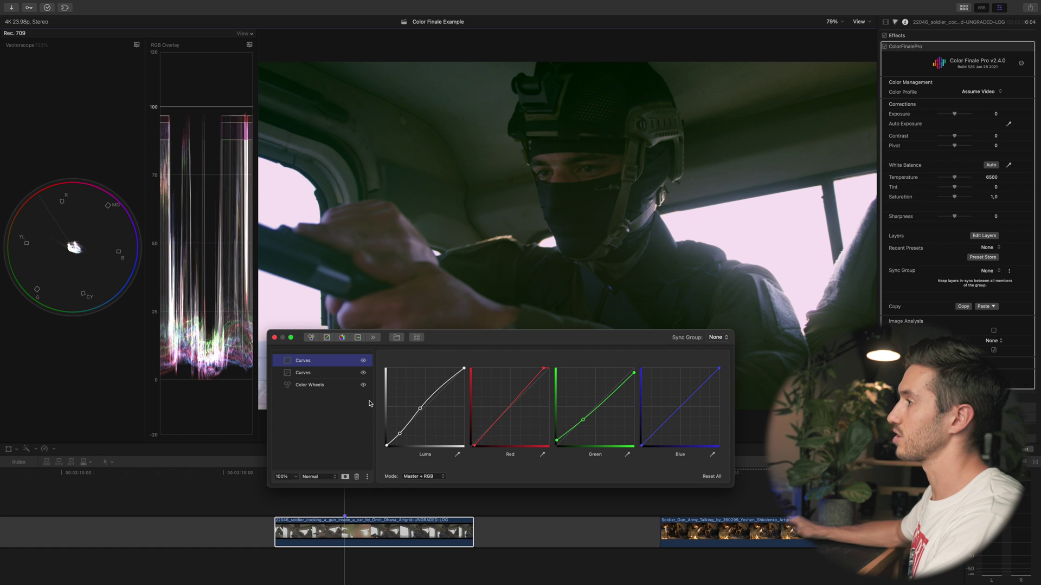
pyautogui.click(313, 385)
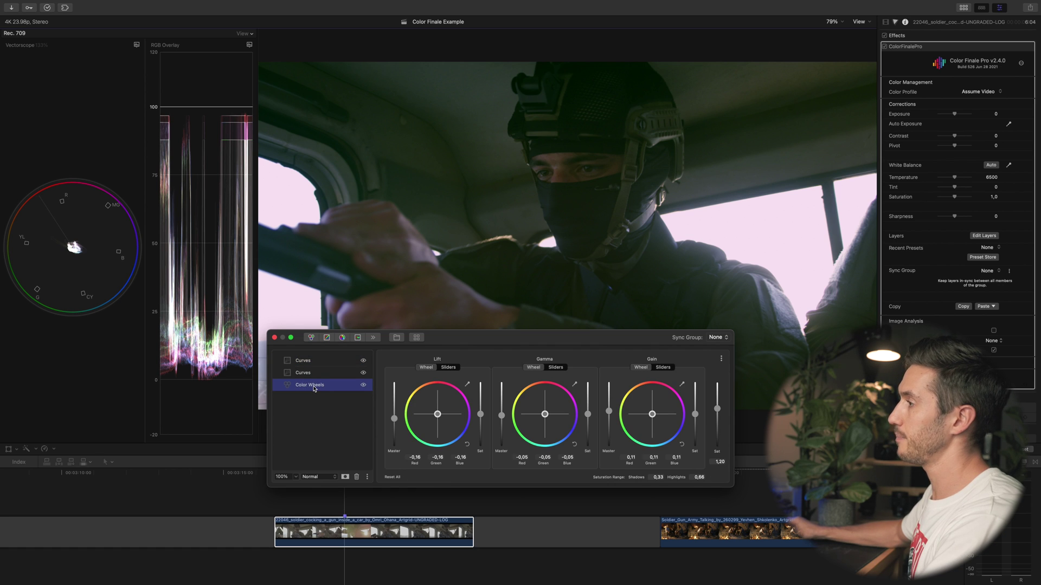
pyautogui.rightClick(314, 386)
pyautogui.click(331, 421)
pyautogui.write('Contras')
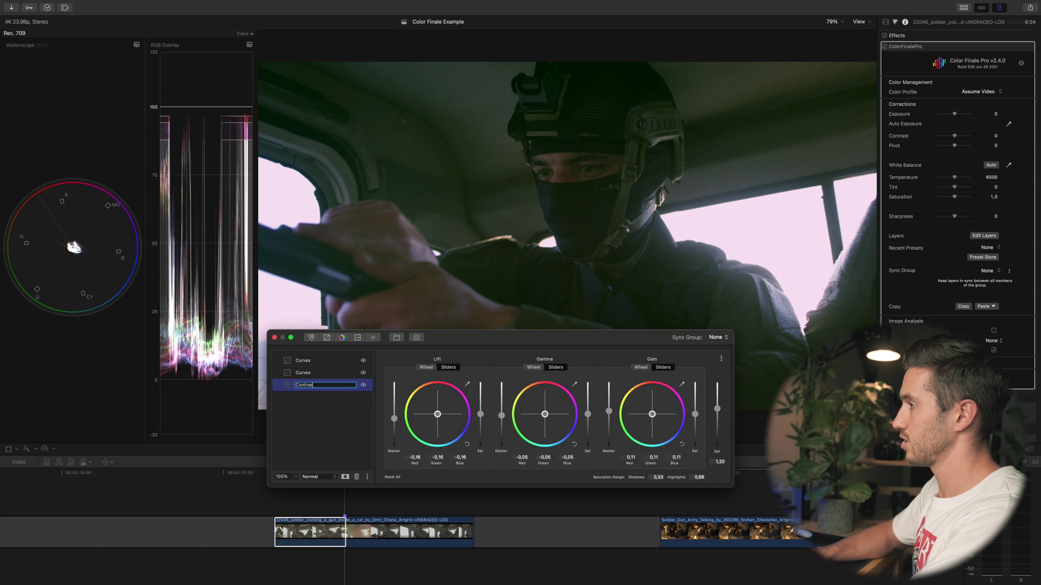
pyautogui.write('t/Sat')
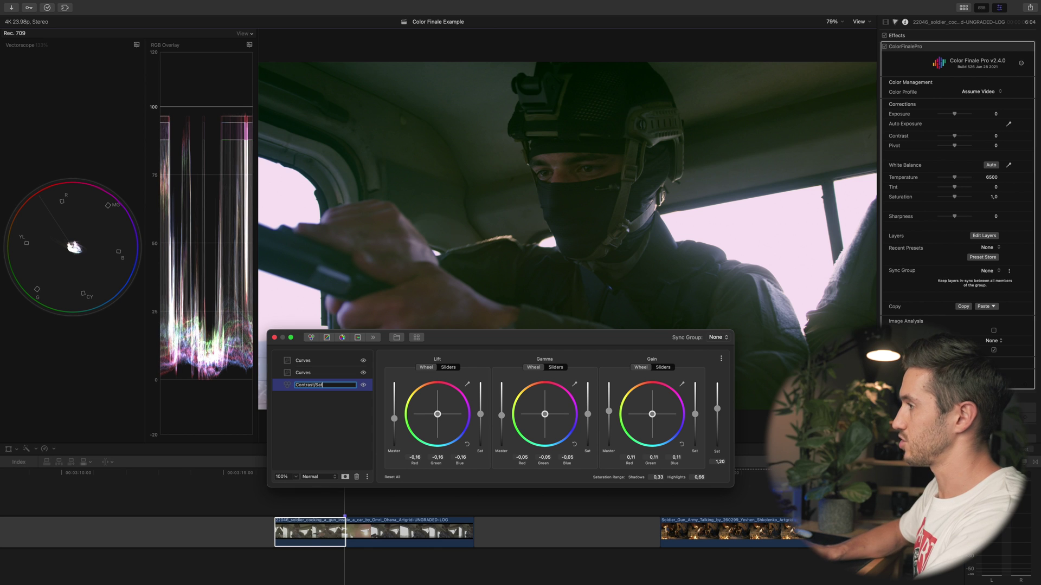
pyautogui.press('Return')
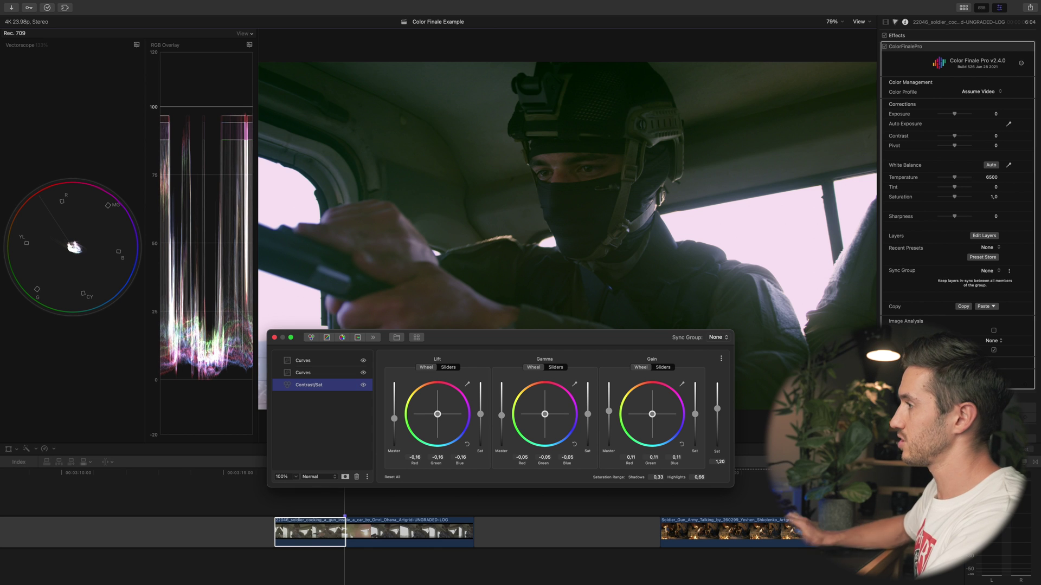
pyautogui.click(326, 375)
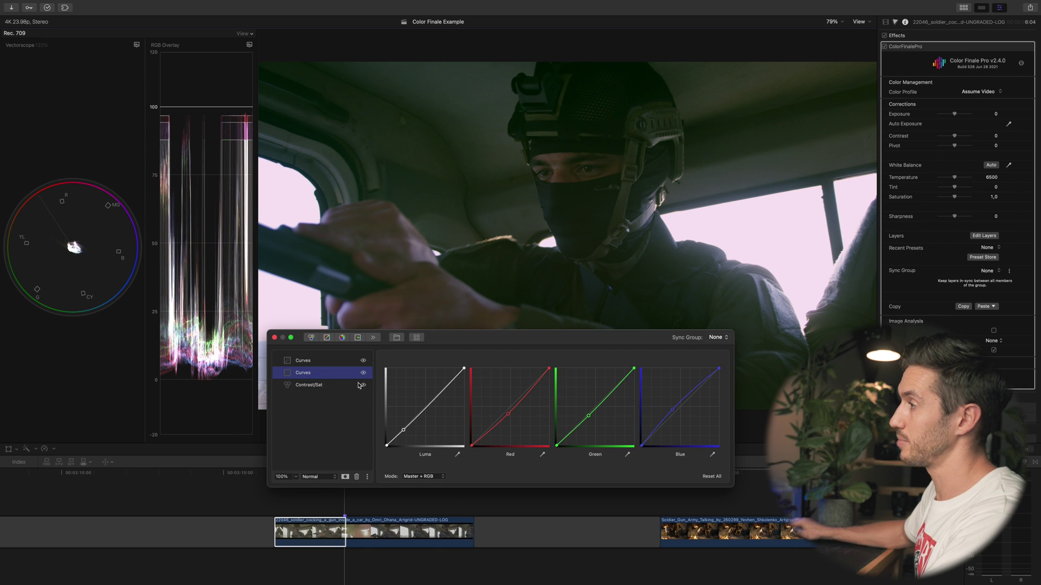
pyautogui.rightClick(324, 378)
pyautogui.click(351, 410)
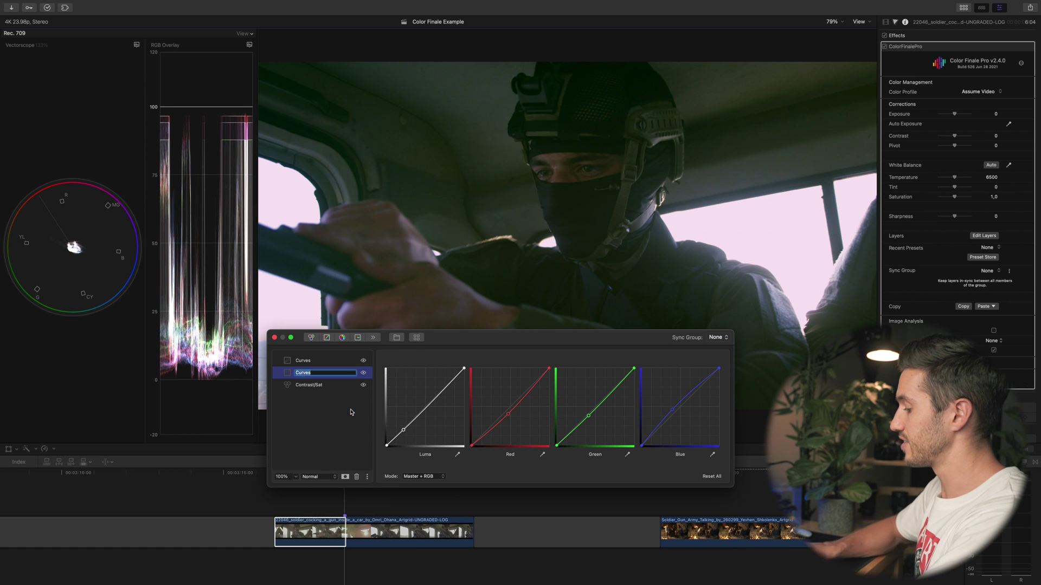
pyautogui.write('Color Correct')
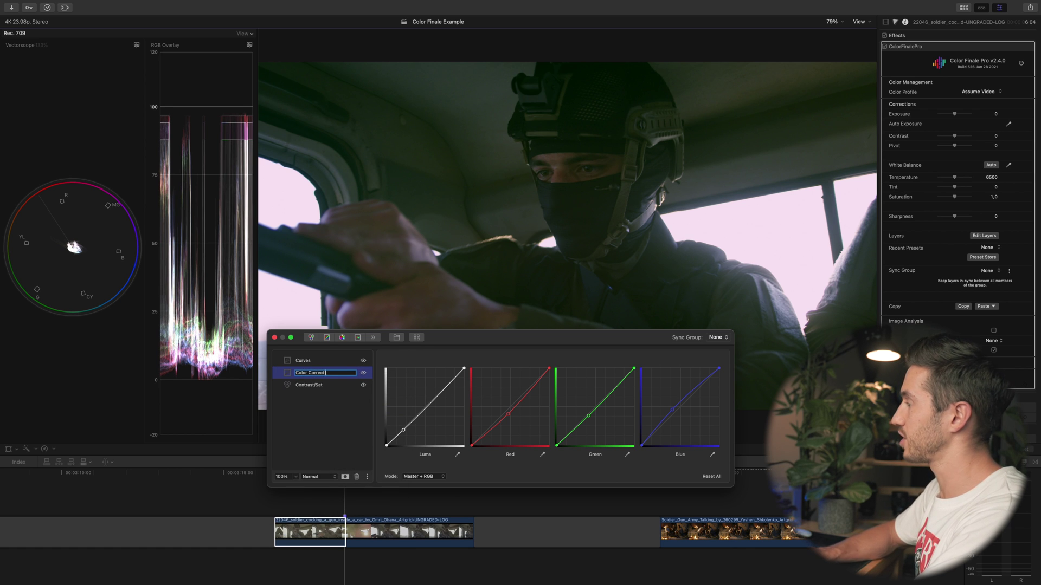
pyautogui.write('ion')
pyautogui.press('Return')
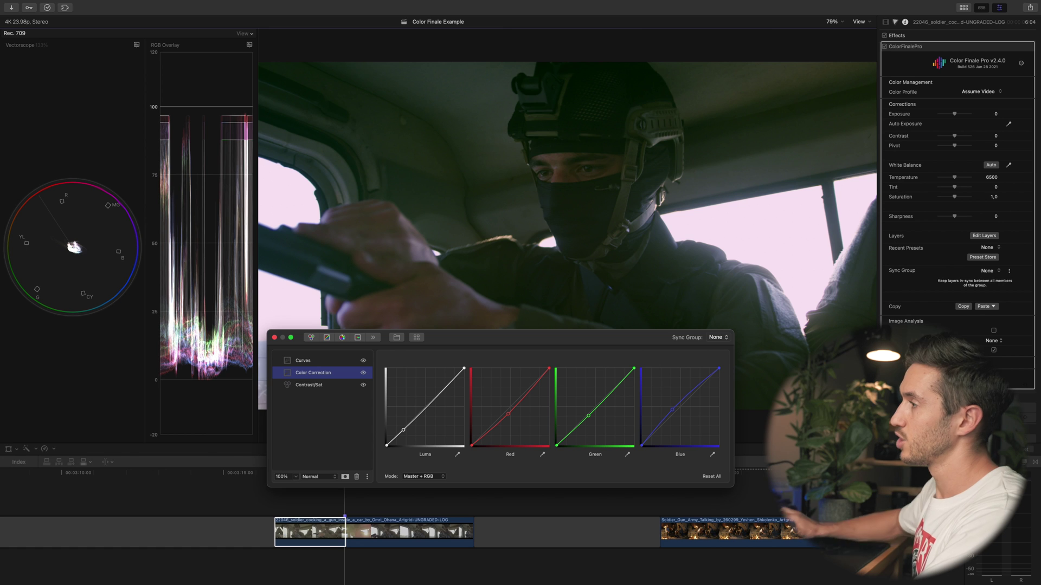
pyautogui.click(331, 364)
pyautogui.rightClick(331, 364)
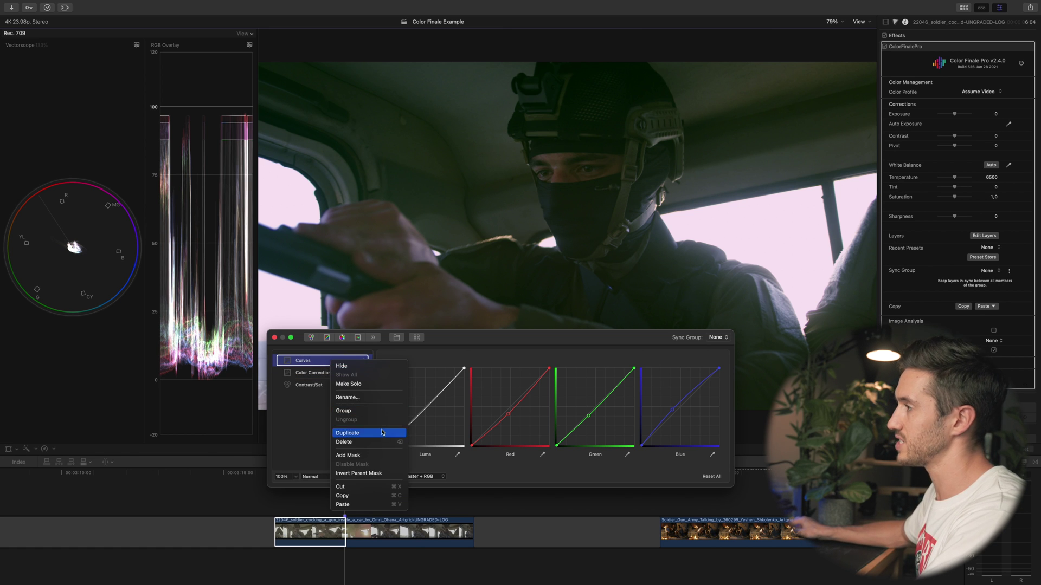
pyautogui.click(375, 398)
pyautogui.write('Look')
pyautogui.press('Return')
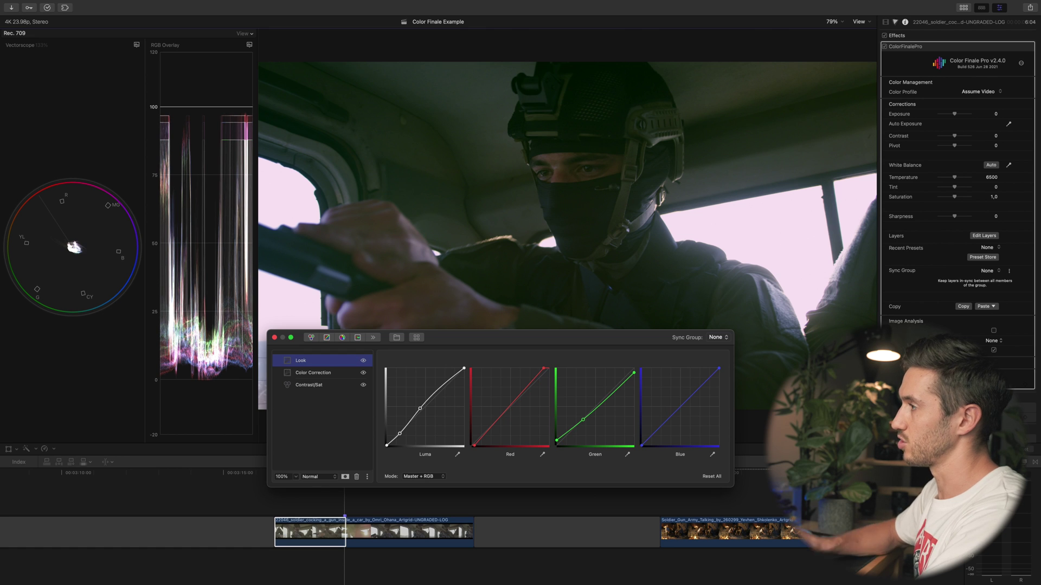
pyautogui.click(363, 360)
pyautogui.click(363, 373)
pyautogui.click(363, 384)
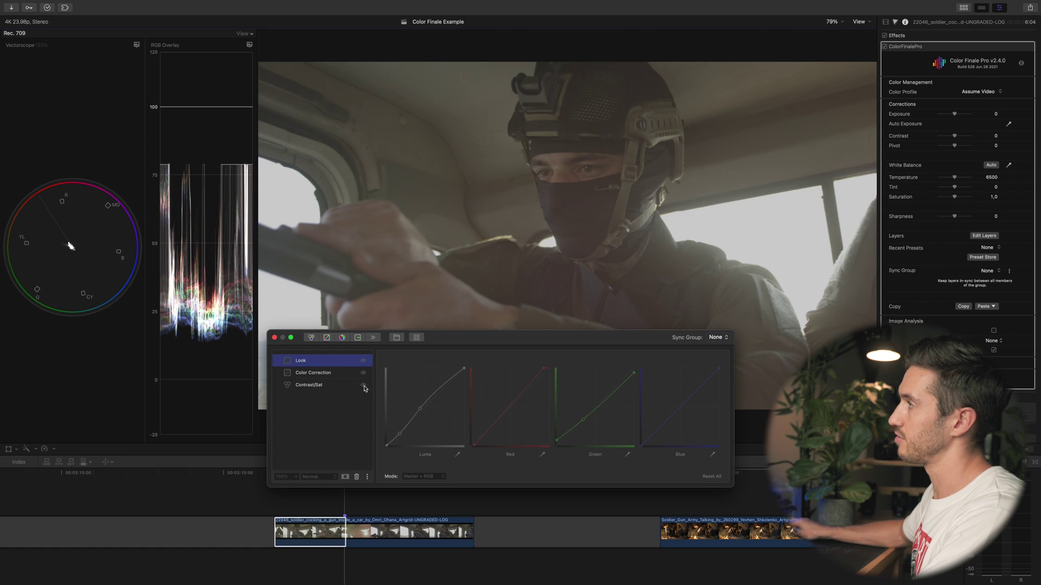
pyautogui.click(363, 385)
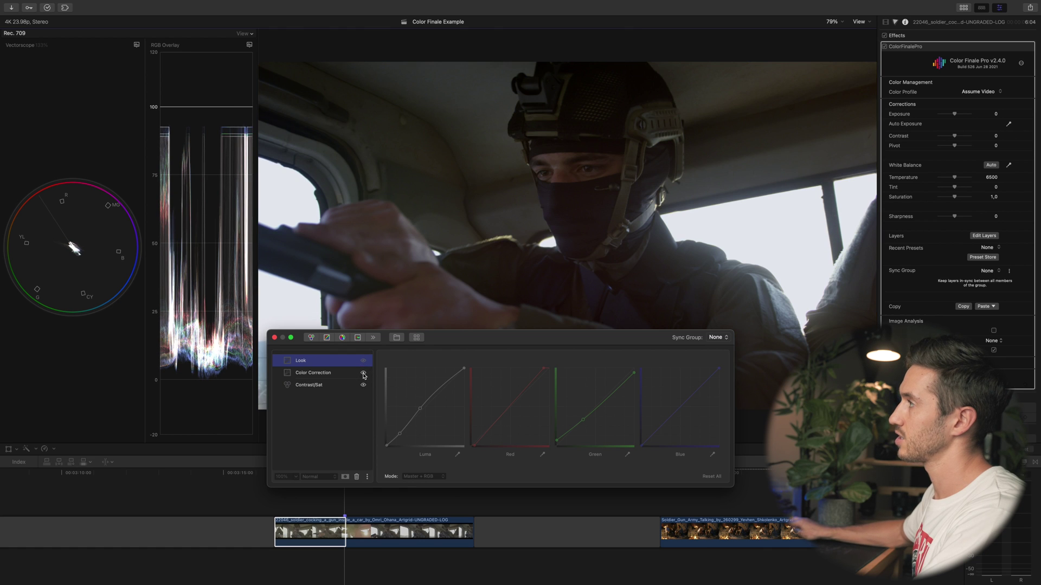
pyautogui.click(363, 373)
pyautogui.click(363, 360)
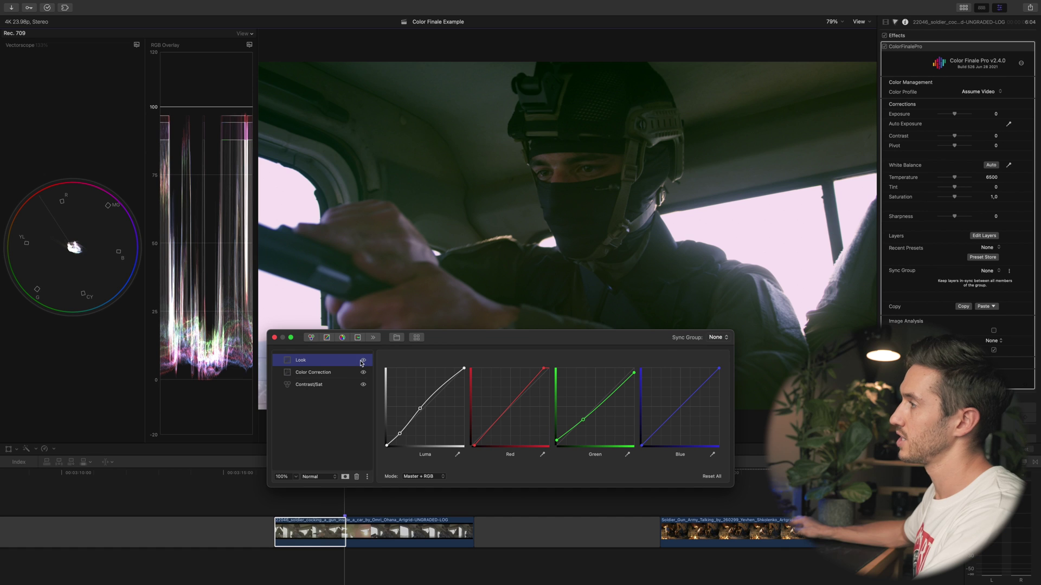
pyautogui.click(342, 338)
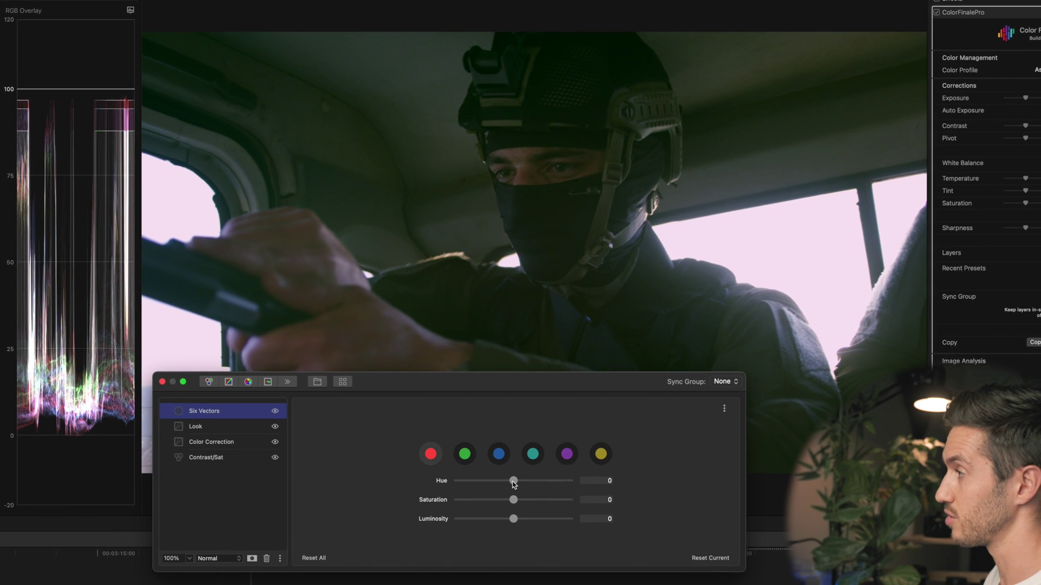
# Step: Set the Six Vectors red saturation to -0.717 and luminosity to 0.106
pyautogui.moveTo(513, 481); pyautogui.dragTo(475, 498)
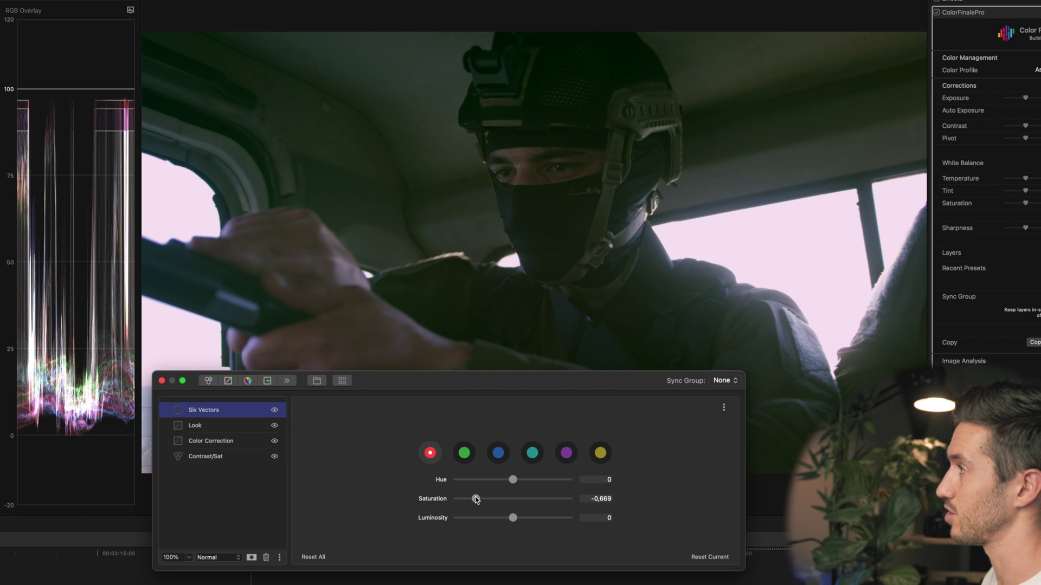
pyautogui.moveTo(475, 498); pyautogui.dragTo(473, 499)
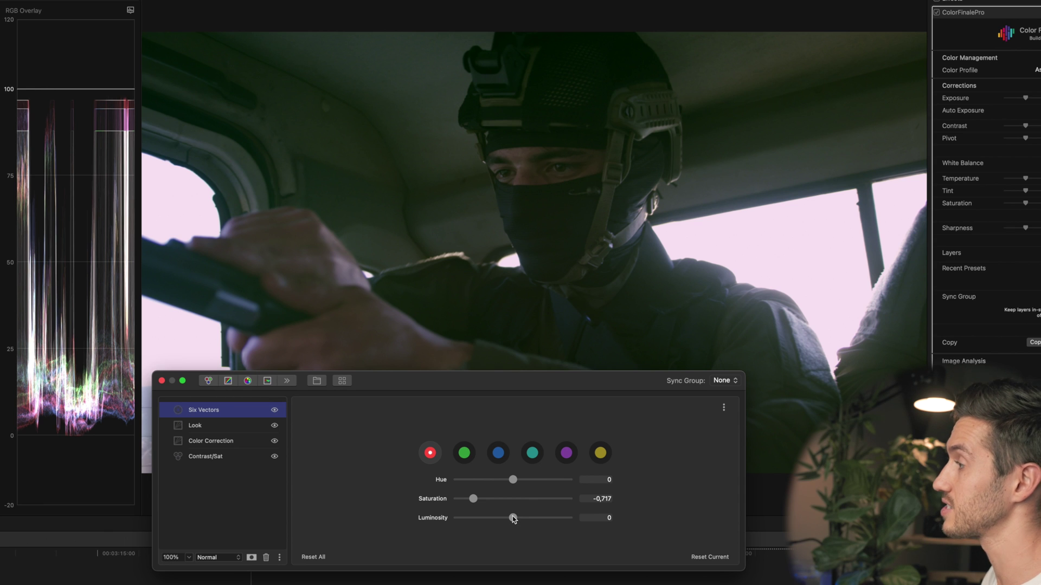
pyautogui.moveTo(513, 519); pyautogui.dragTo(518, 519)
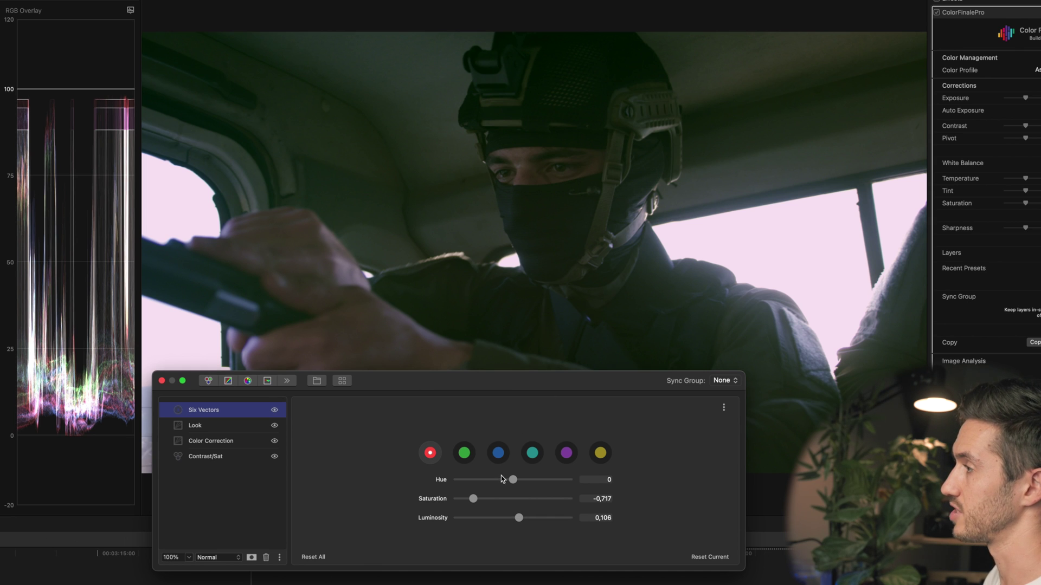
# Step: Rename the Six Vectors layer to 'Skin Adjustment'
pyautogui.rightClick(239, 410)
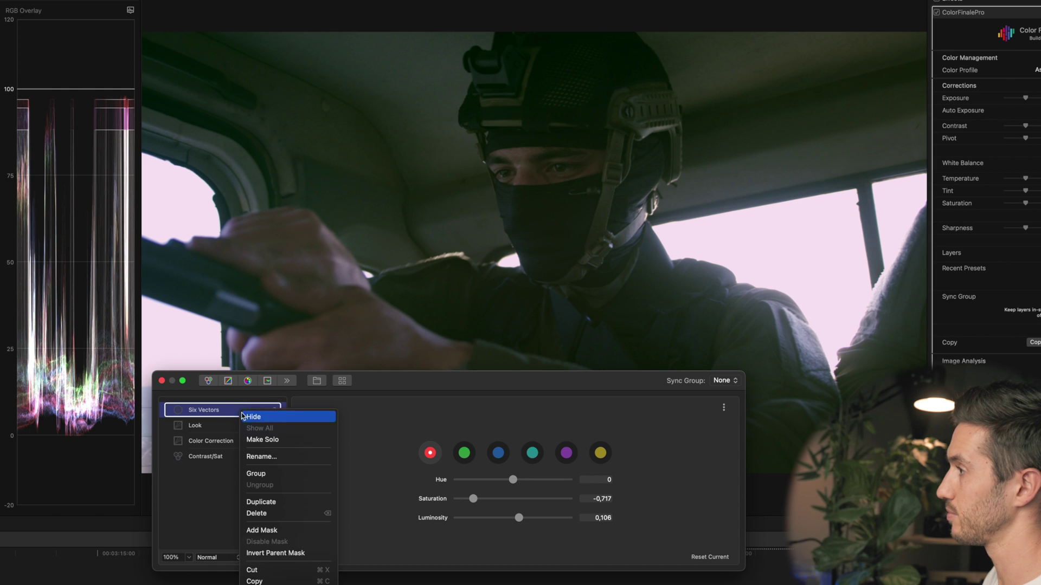
pyautogui.click(280, 458)
pyautogui.write('Sk')
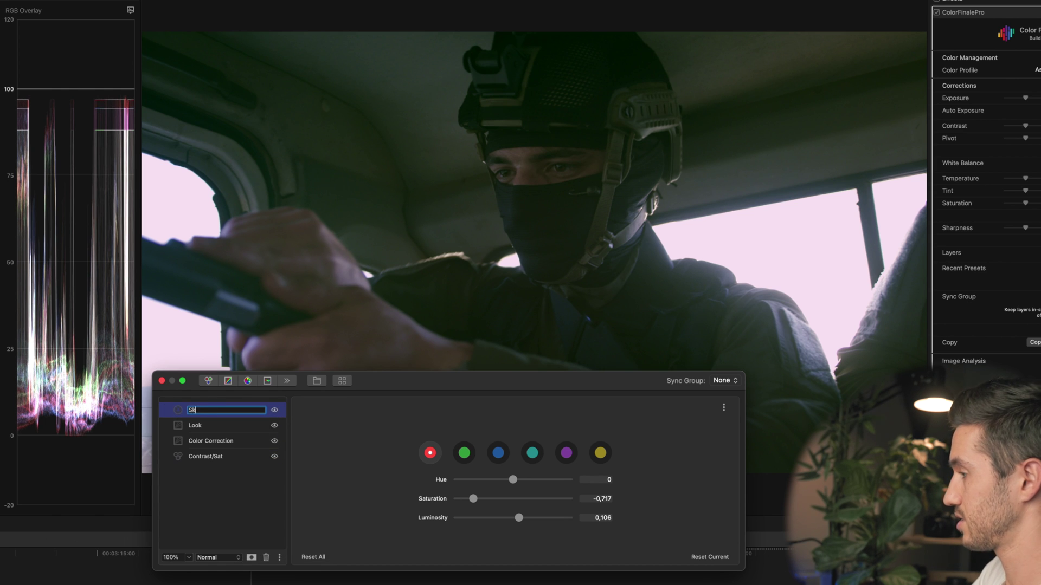
pyautogui.write('in Adjustment')
pyautogui.press('Return')
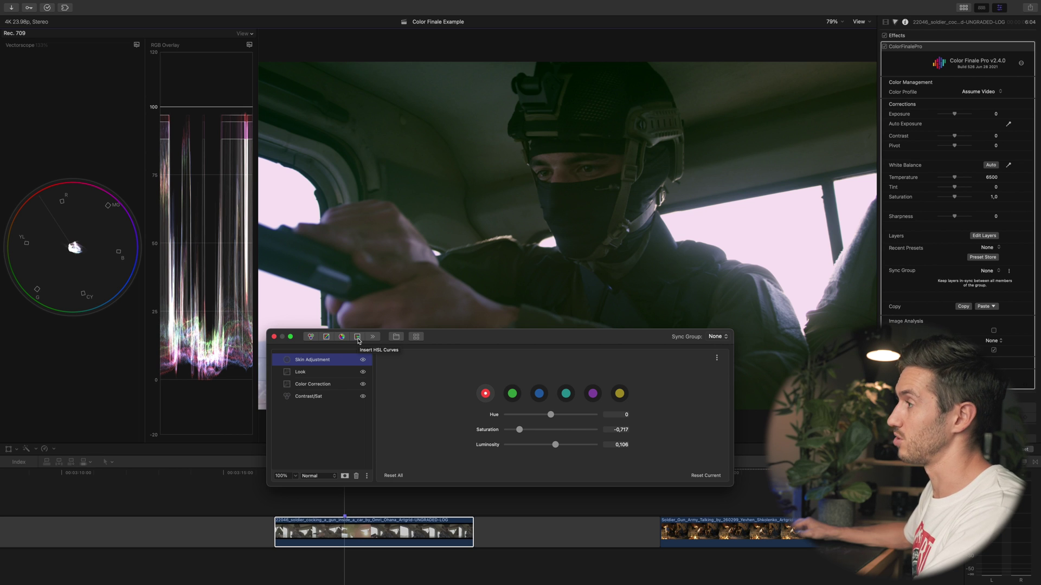
# Step: Add an HSL Curves layer and pull the Sat vs Luma curve's low end to the bottom
pyautogui.click(357, 337)
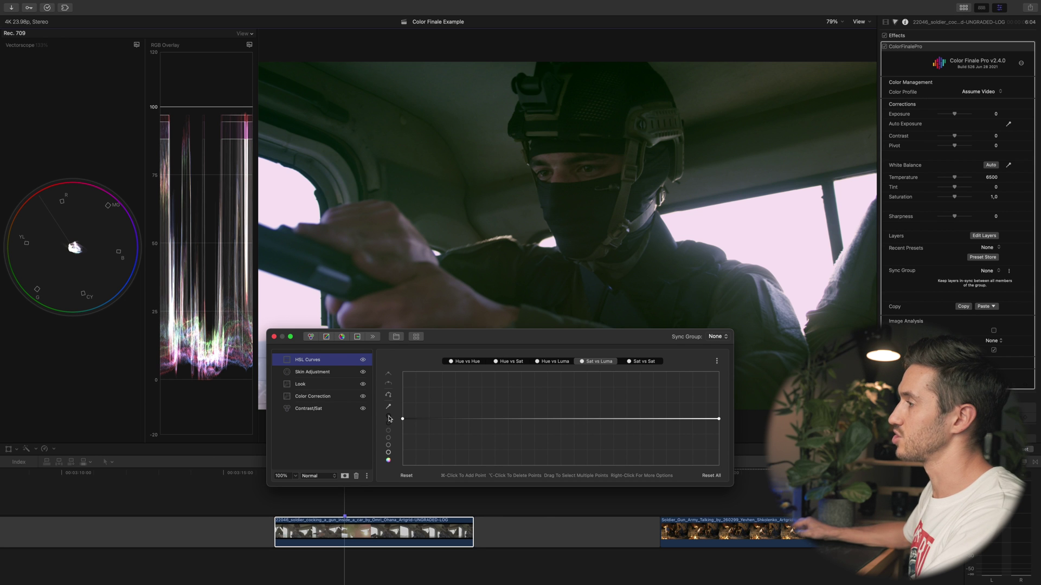
pyautogui.click(390, 418)
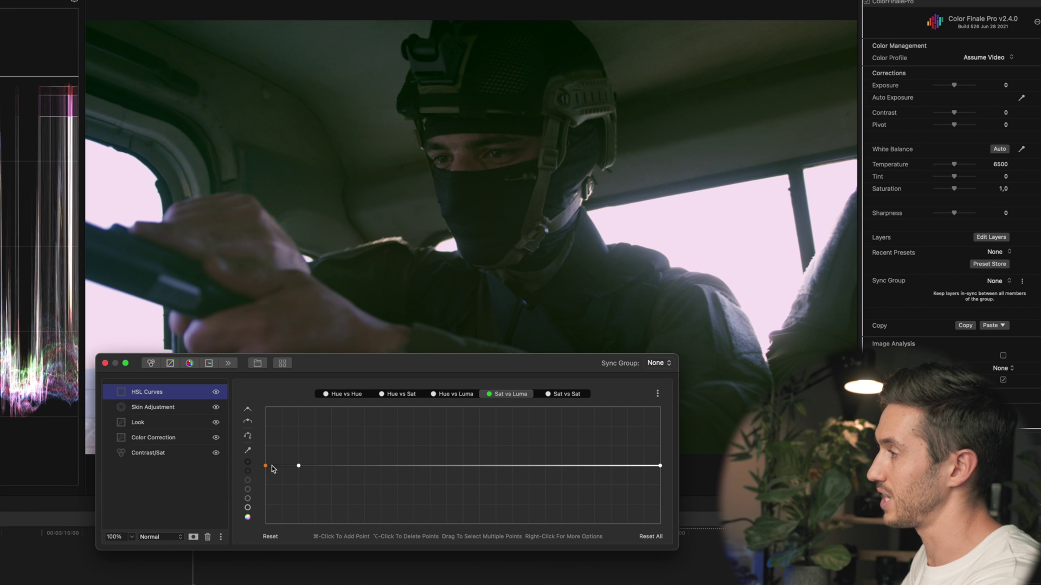
pyautogui.keyDown('super'); pyautogui.click(336, 466); pyautogui.keyUp('super')
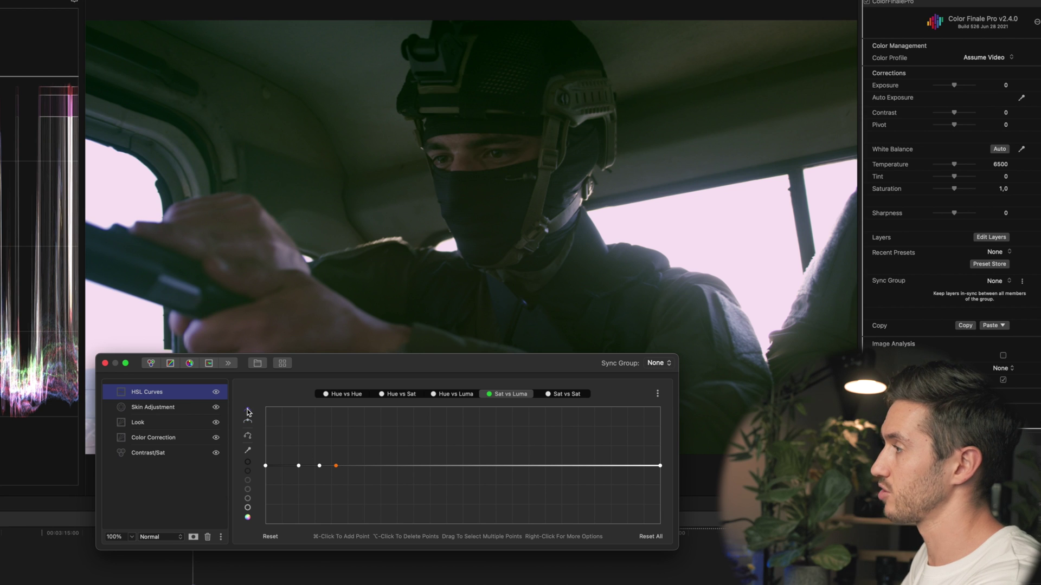
pyautogui.moveTo(320, 458); pyautogui.dragTo(245, 500)
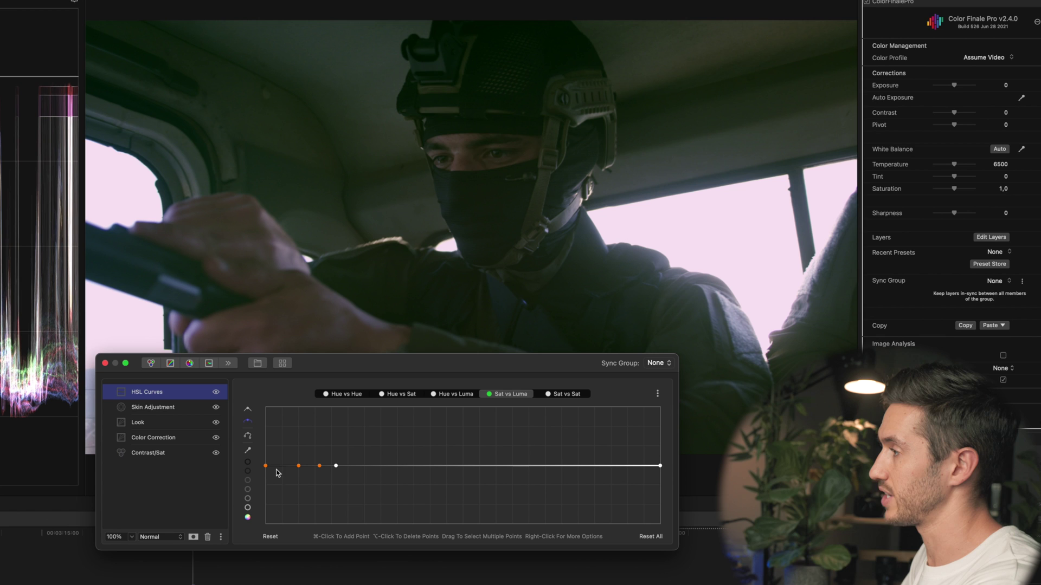
pyautogui.moveTo(265, 470); pyautogui.dragTo(265, 542)
pyautogui.moveTo(299, 468); pyautogui.dragTo(304, 524)
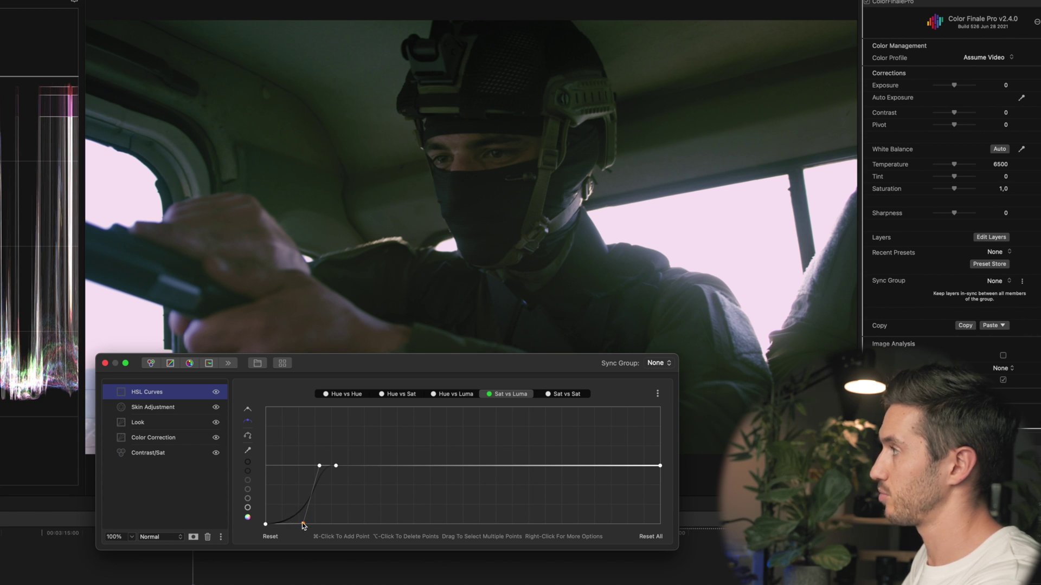
# Step: Toggle the HSL Curves layer off and on repeatedly to compare the shadow desaturation
pyautogui.click(215, 394)
pyautogui.click(215, 394)
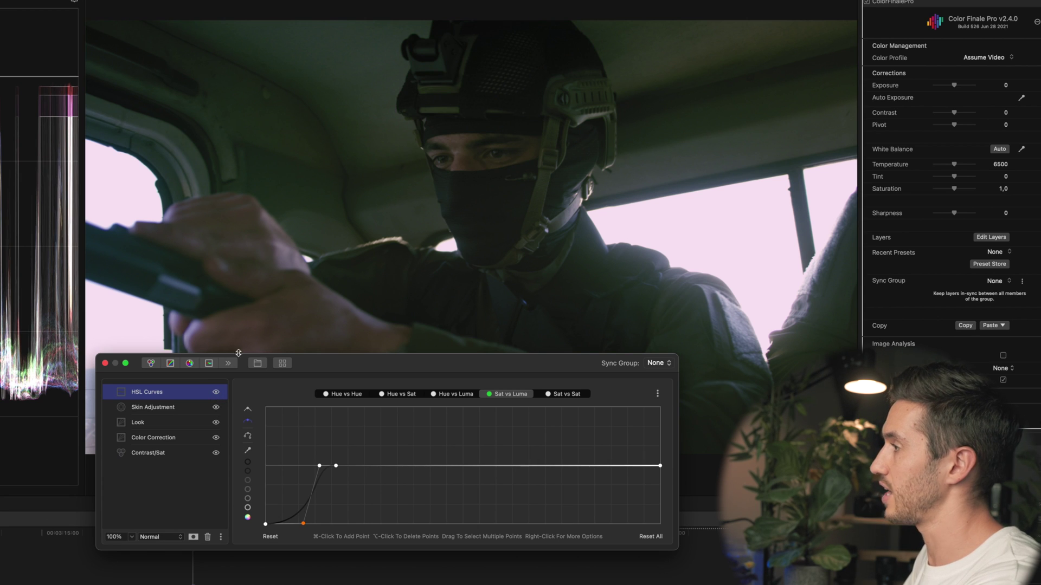
pyautogui.click(217, 392)
pyautogui.click(217, 393)
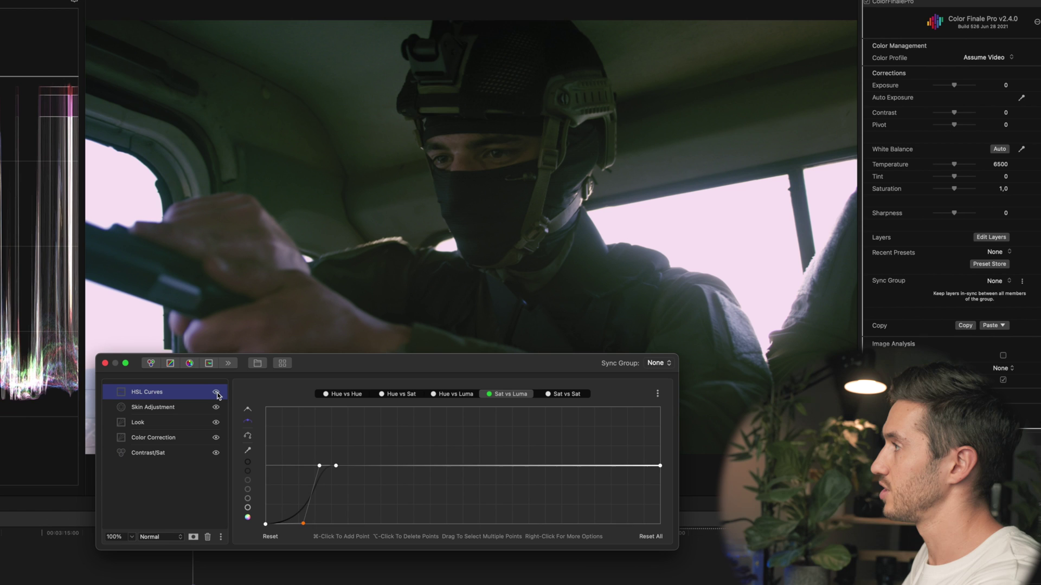
pyautogui.click(217, 393)
pyautogui.click(216, 393)
pyautogui.click(217, 393)
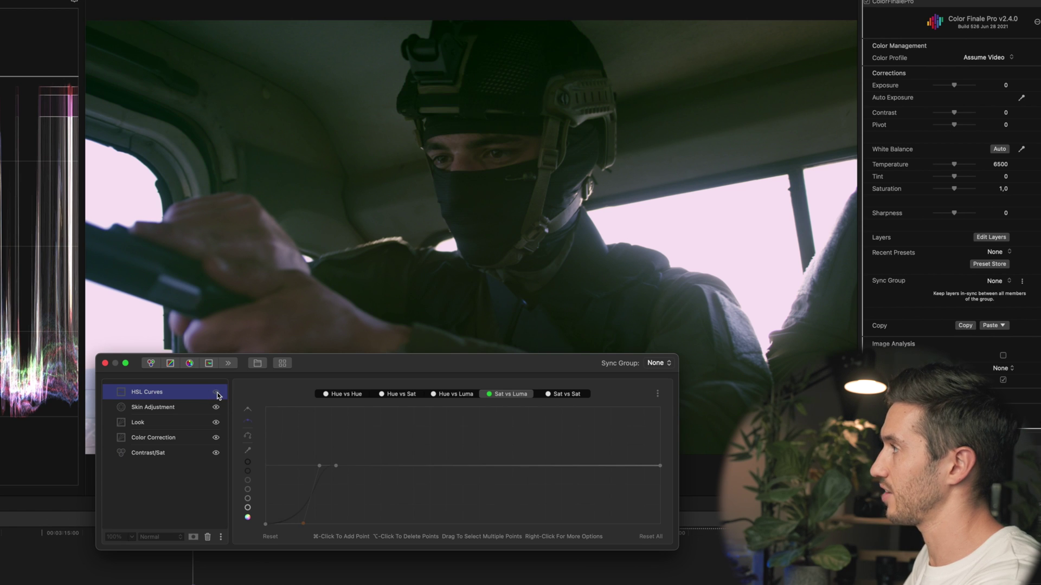
pyautogui.click(216, 393)
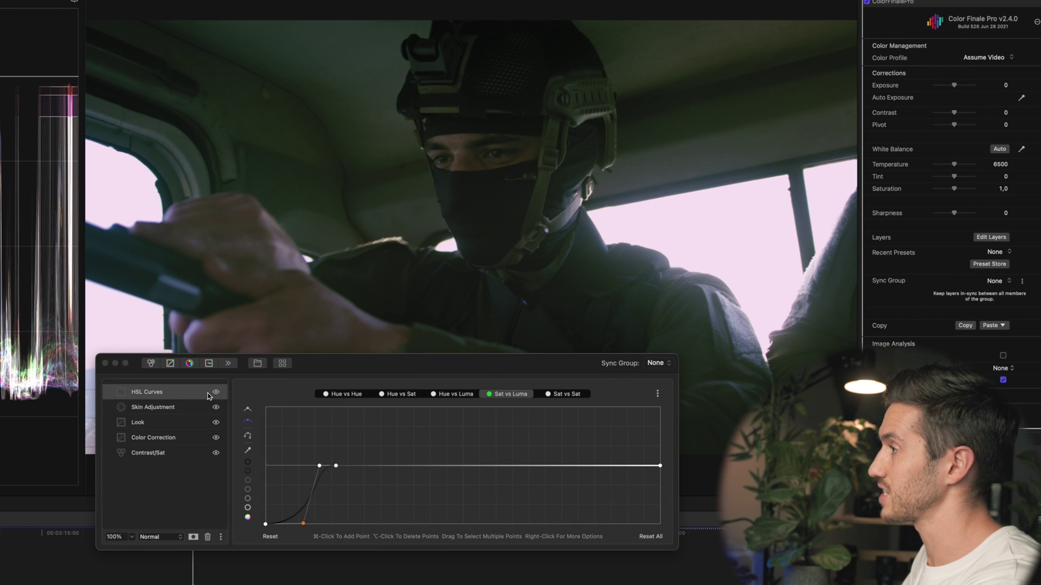
pyautogui.click(217, 393)
pyautogui.click(217, 393)
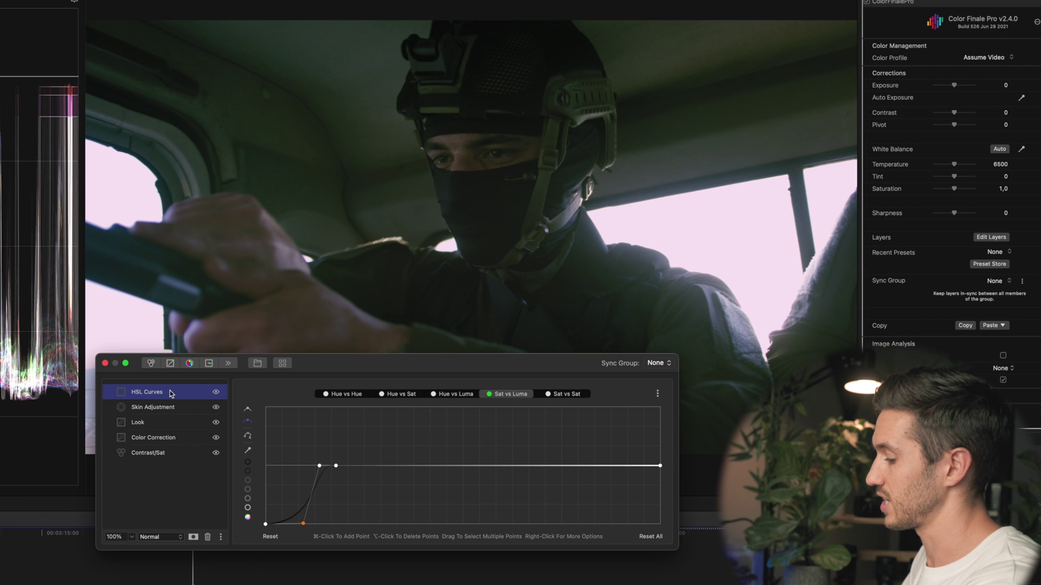
# Step: Rename the layer 'Luma vs Sat' and add a new RGB Curves layer
pyautogui.rightClick(176, 401)
pyautogui.click(191, 435)
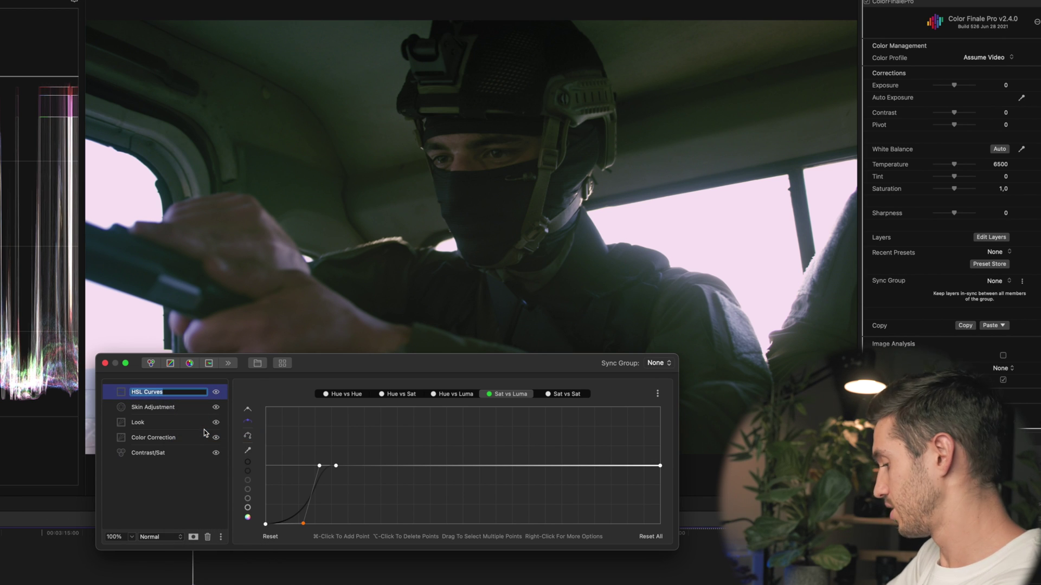
pyautogui.write('K')
pyautogui.press('BackSpace')
pyautogui.write('Luma v')
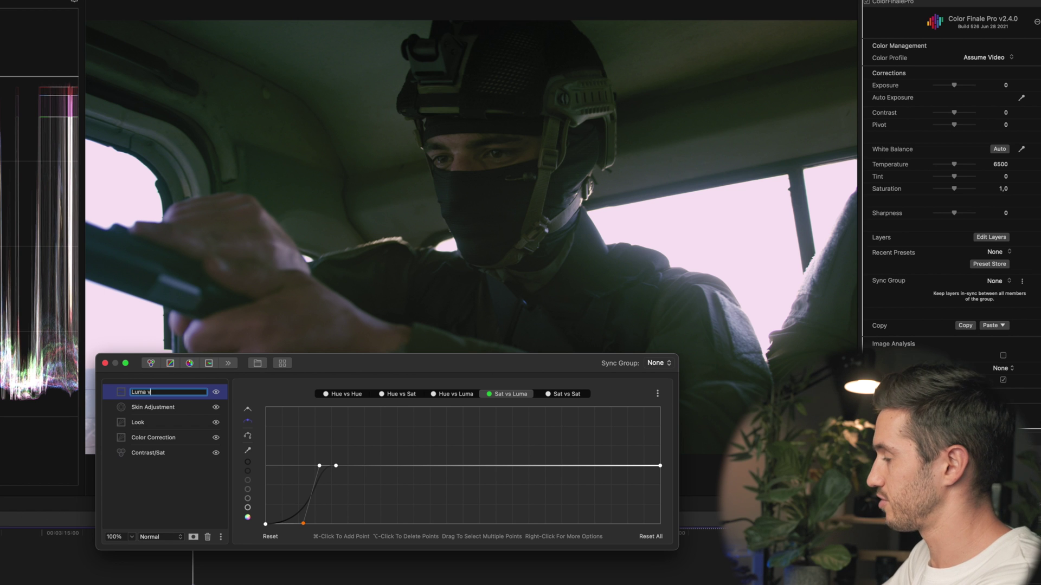
pyautogui.write('s Sat')
pyautogui.press('Return')
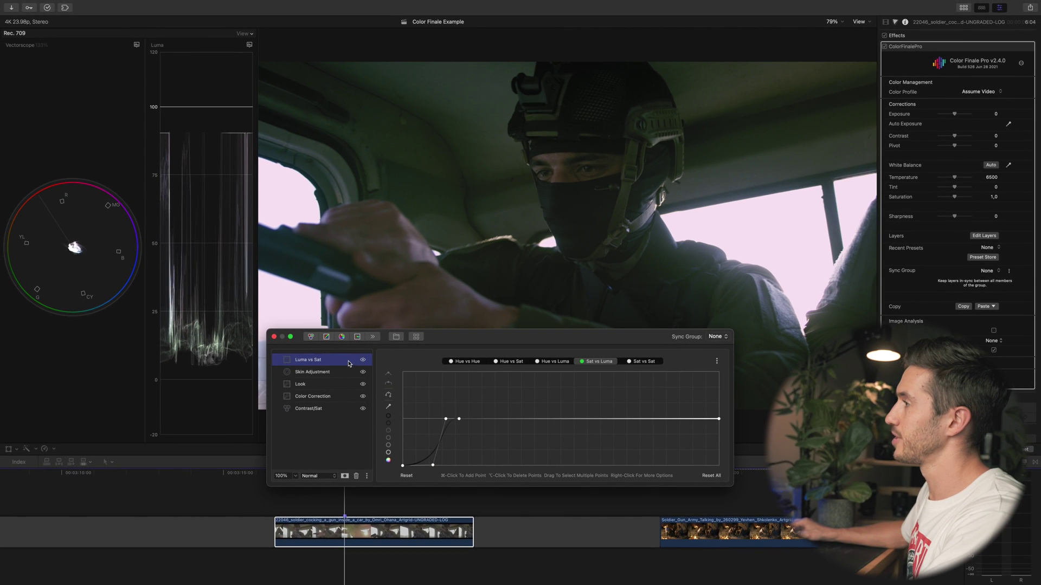
pyautogui.moveTo(438, 342)
pyautogui.mouseDown()
pyautogui.moveTo(427, 419)
pyautogui.moveTo(443, 351)
pyautogui.mouseUp()
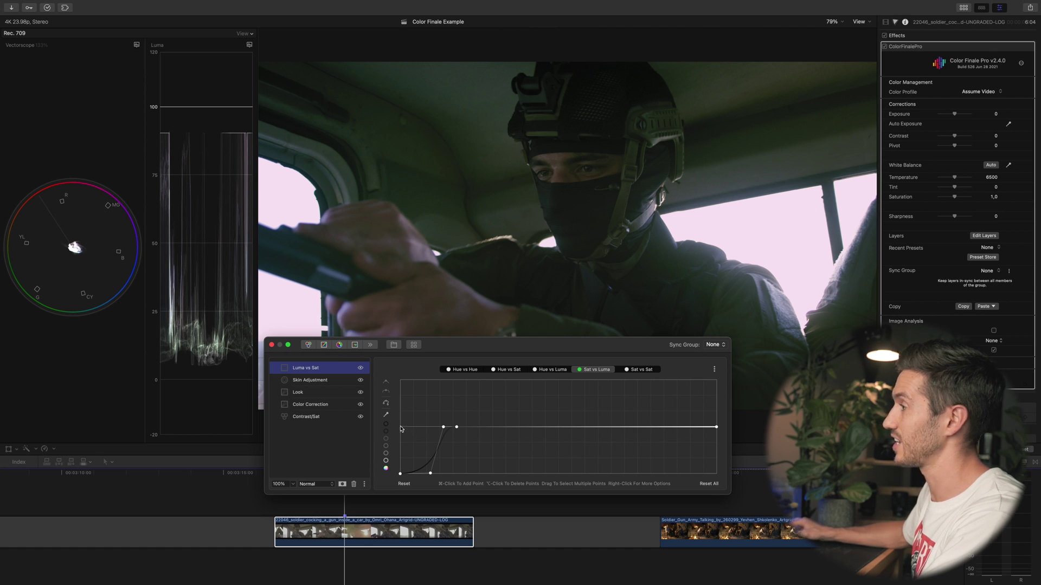
pyautogui.click(324, 346)
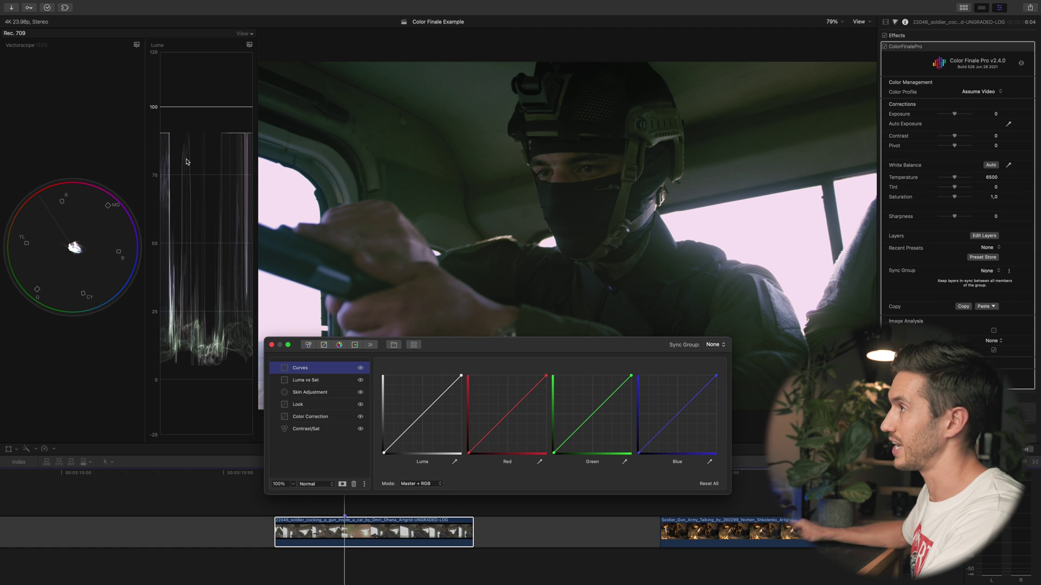
# Step: Lower the Luma curve's top point, add a midtone point, then hide the layer to compare
pyautogui.click(460, 376)
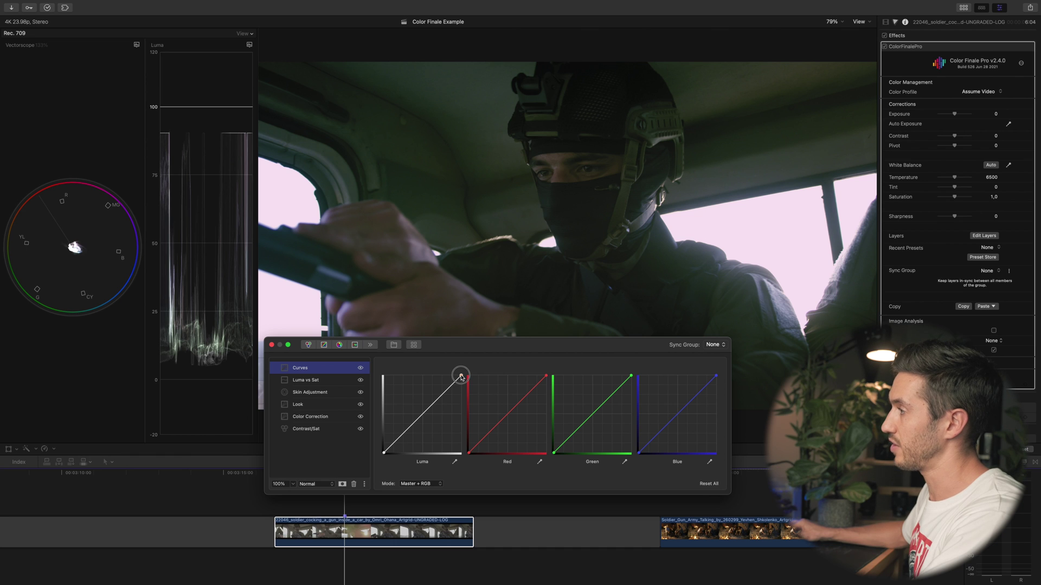
pyautogui.moveTo(462, 378); pyautogui.dragTo(464, 382)
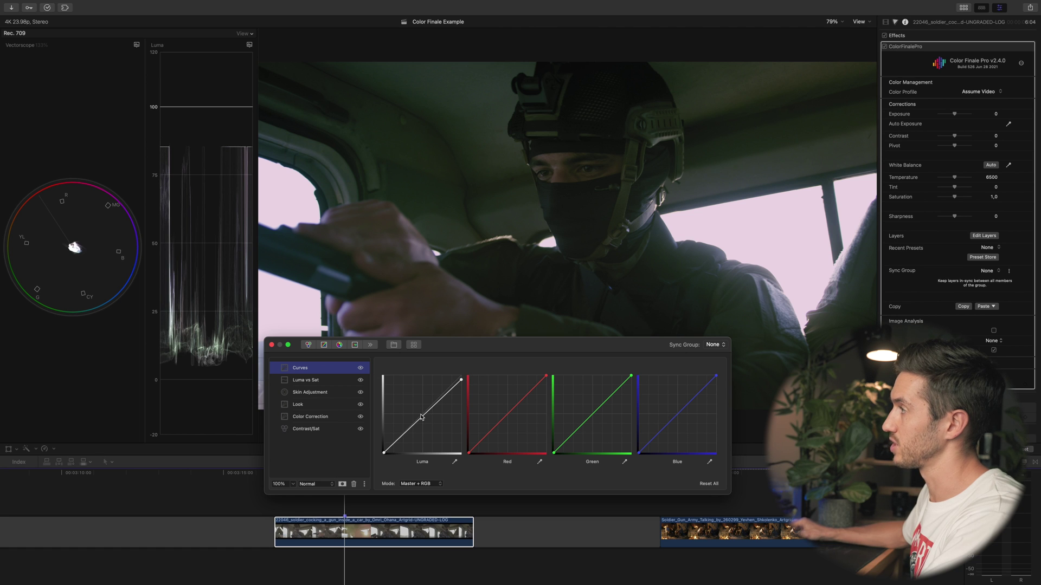
pyautogui.moveTo(426, 417); pyautogui.dragTo(423, 415)
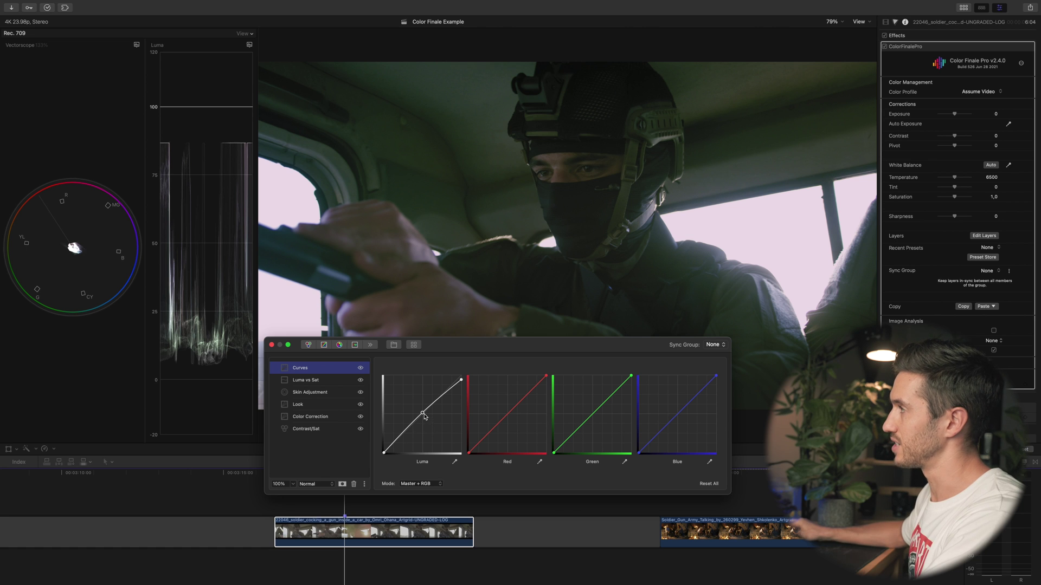
pyautogui.click(361, 368)
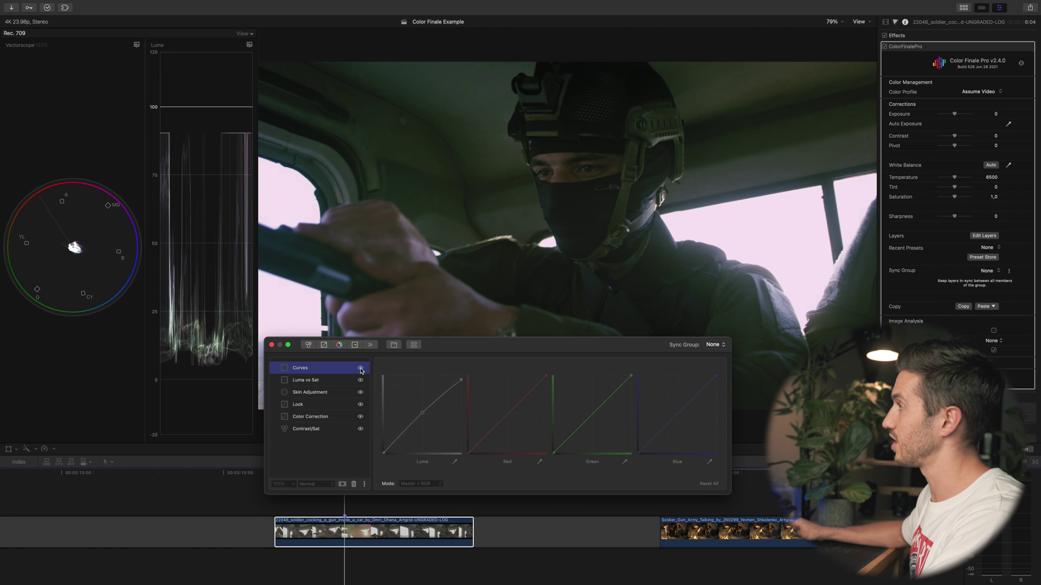
pyautogui.click(361, 368)
pyautogui.click(360, 368)
pyautogui.click(360, 368)
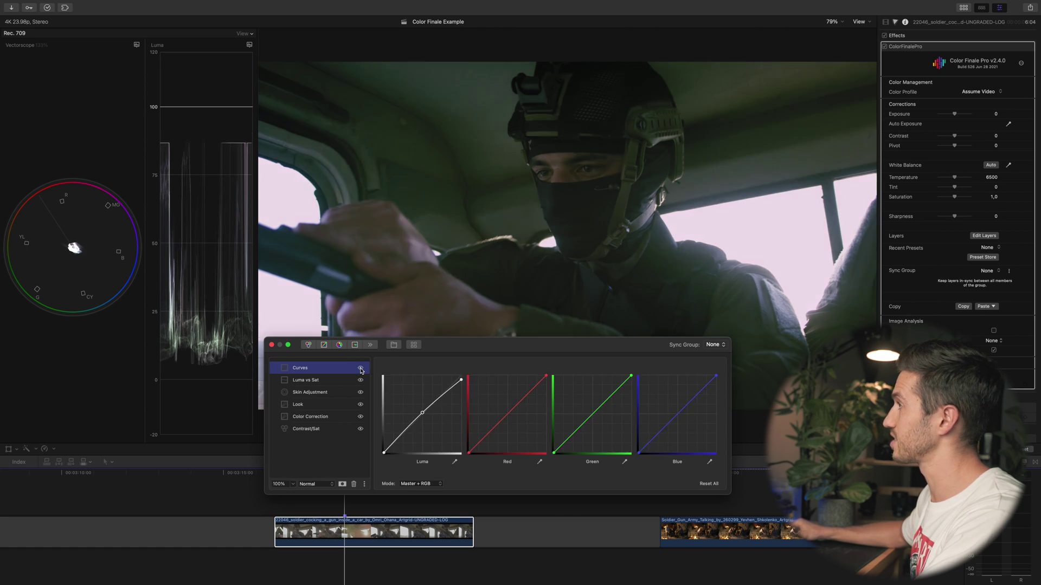
pyautogui.click(361, 368)
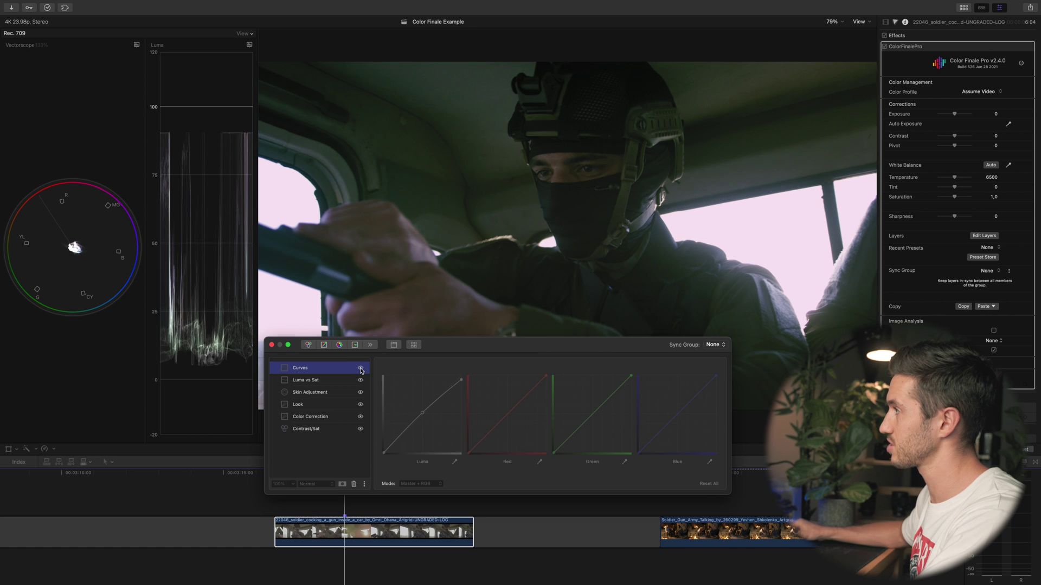
pyautogui.click(360, 368)
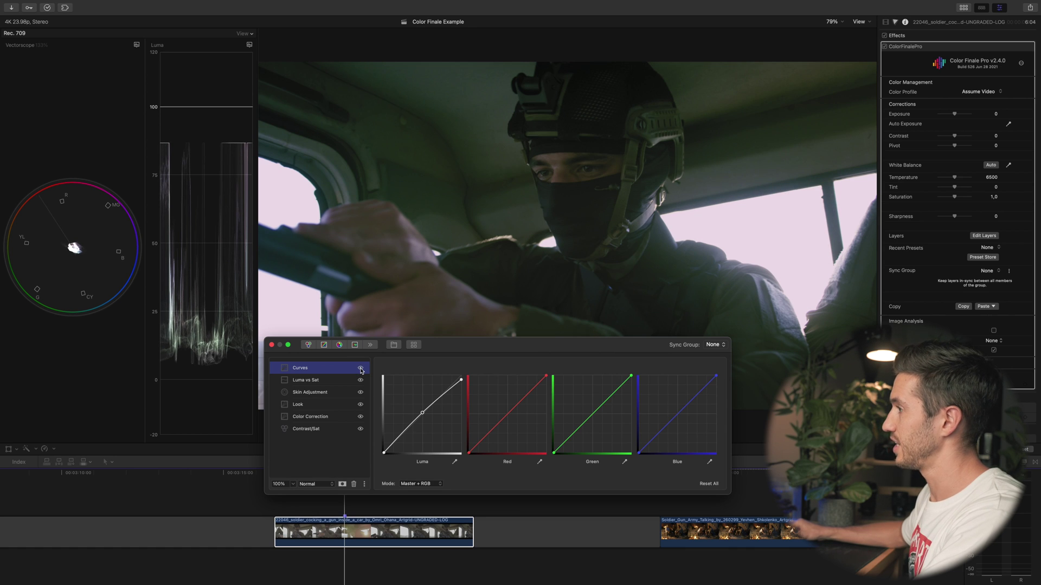
pyautogui.click(422, 416)
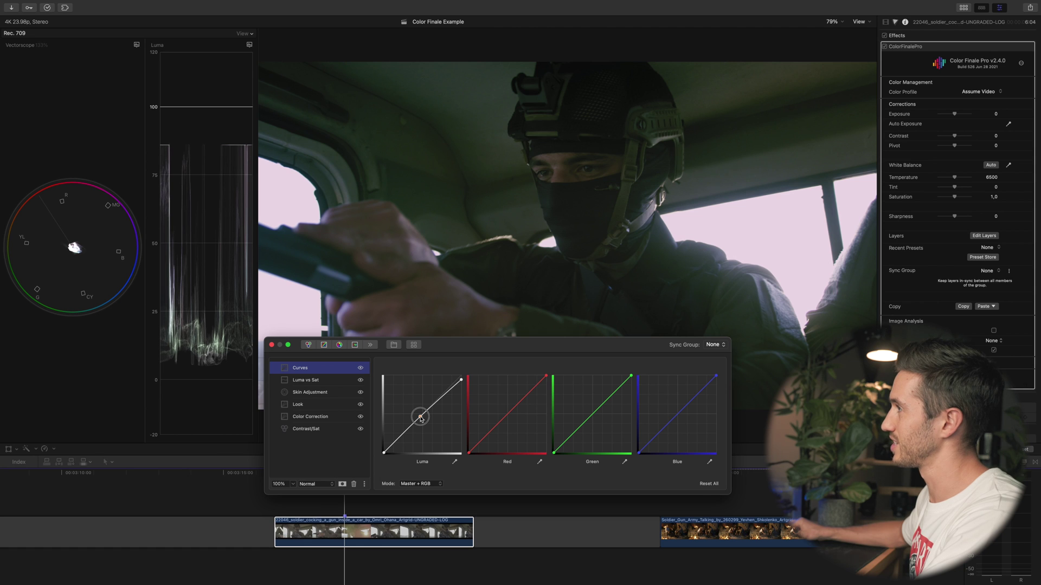
pyautogui.click(360, 369)
pyautogui.click(360, 368)
pyautogui.click(361, 369)
pyautogui.click(360, 369)
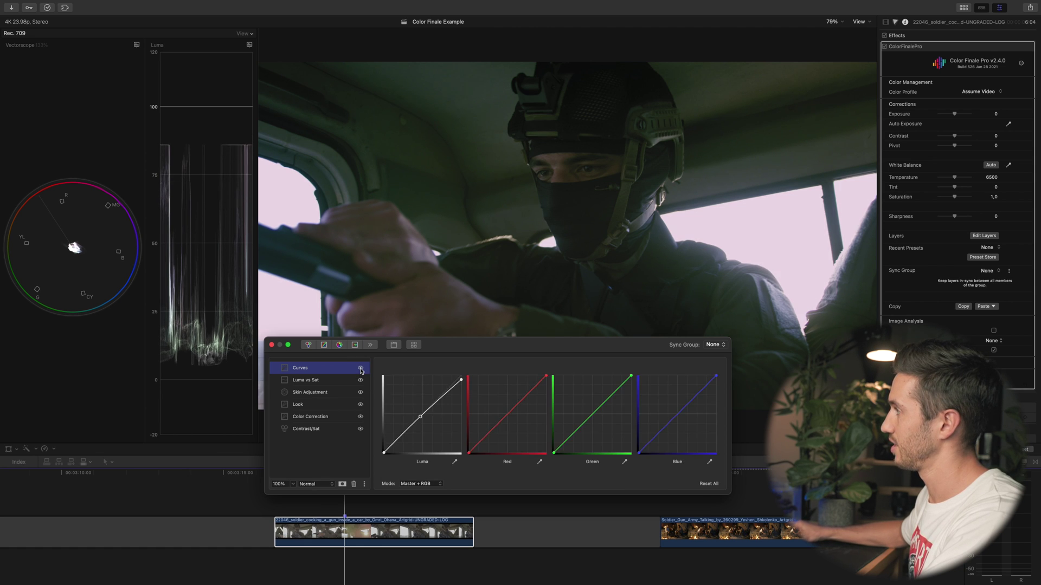
pyautogui.click(361, 369)
pyautogui.click(360, 368)
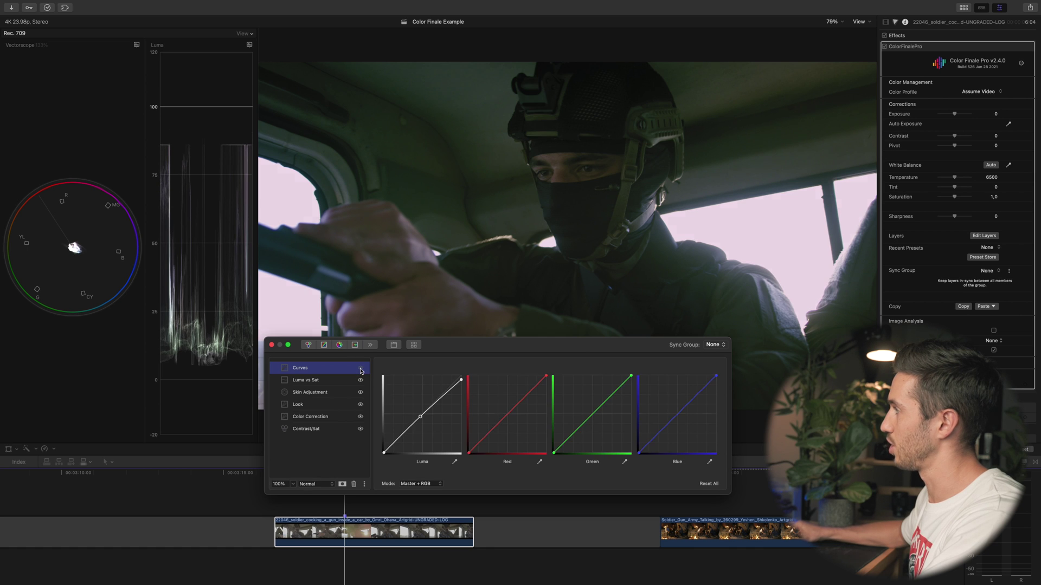
pyautogui.click(360, 369)
pyautogui.click(361, 369)
pyautogui.click(361, 369)
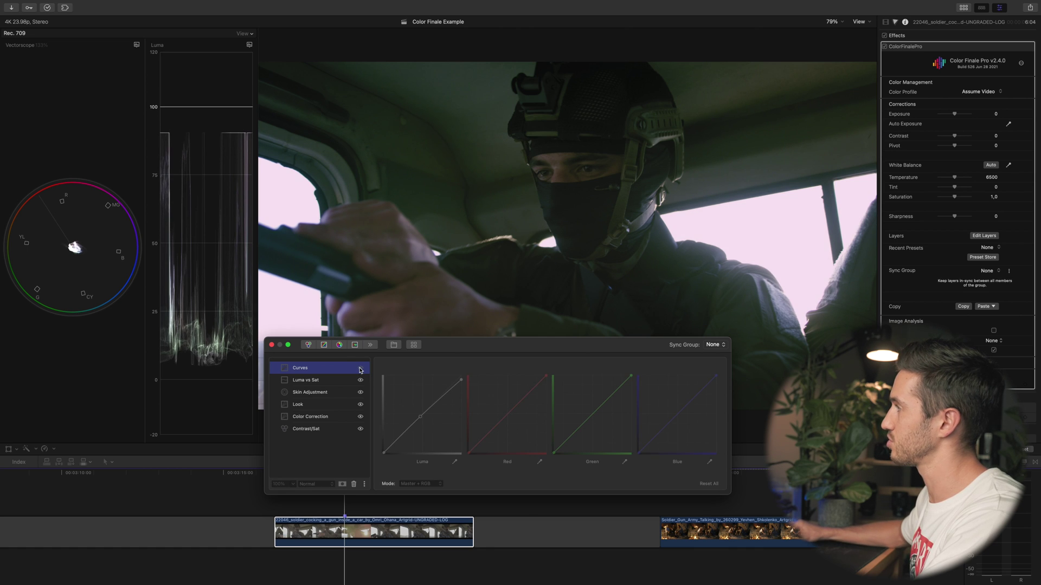
pyautogui.click(360, 369)
pyautogui.click(361, 369)
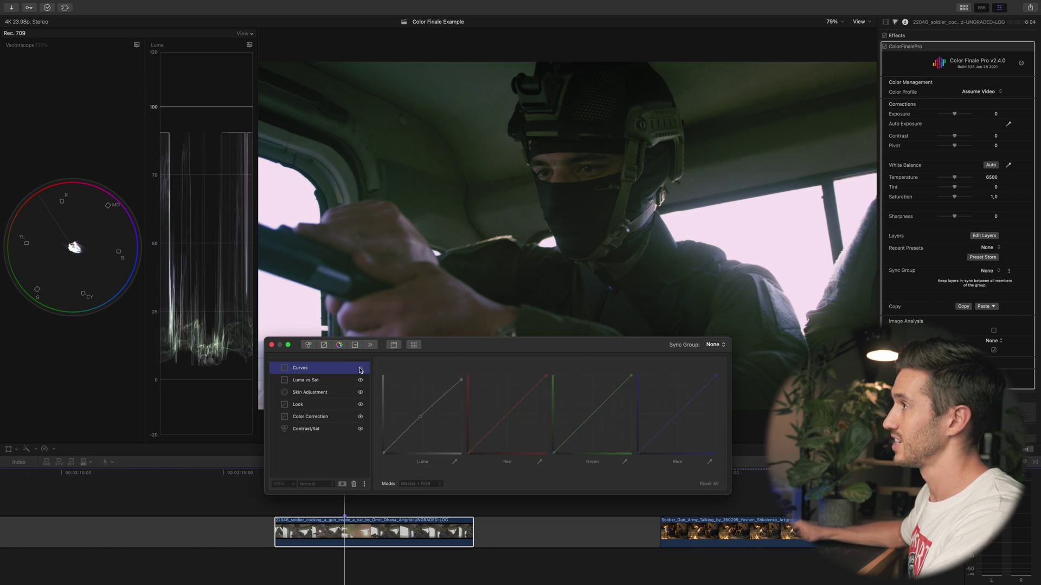
pyautogui.click(361, 369)
pyautogui.click(360, 369)
pyautogui.click(361, 370)
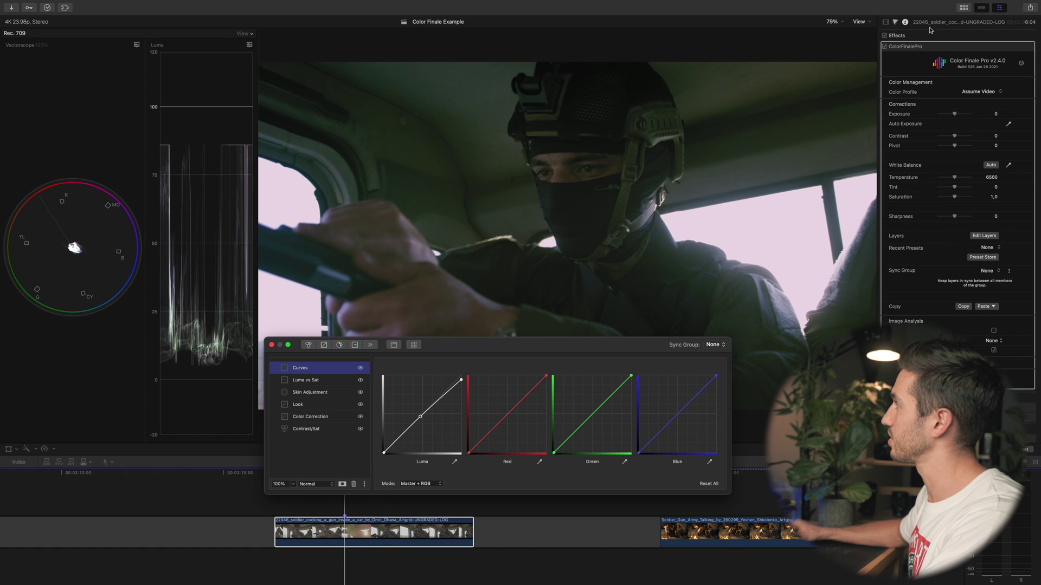
pyautogui.click(860, 23)
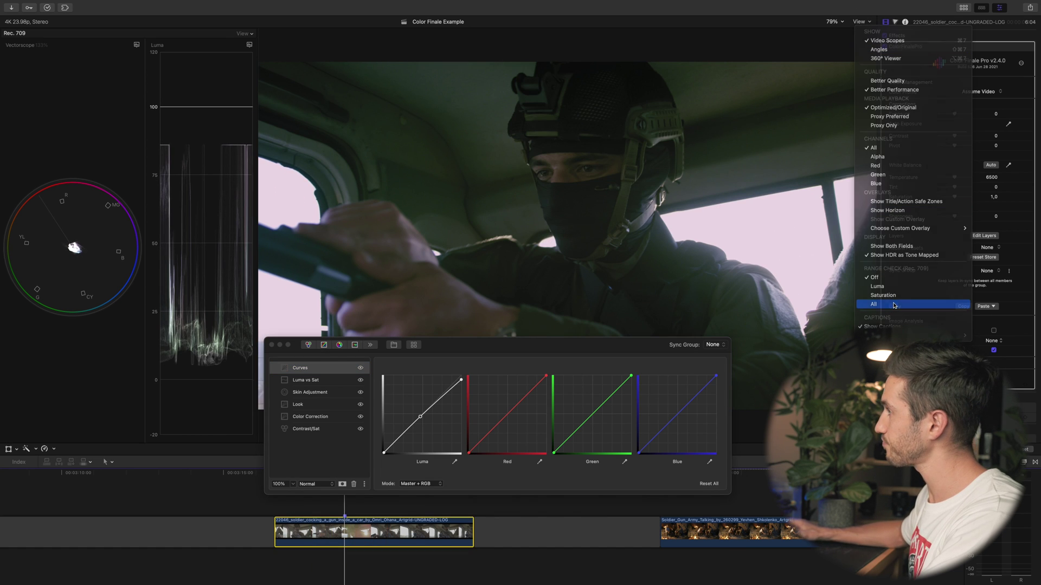
pyautogui.click(857, 306)
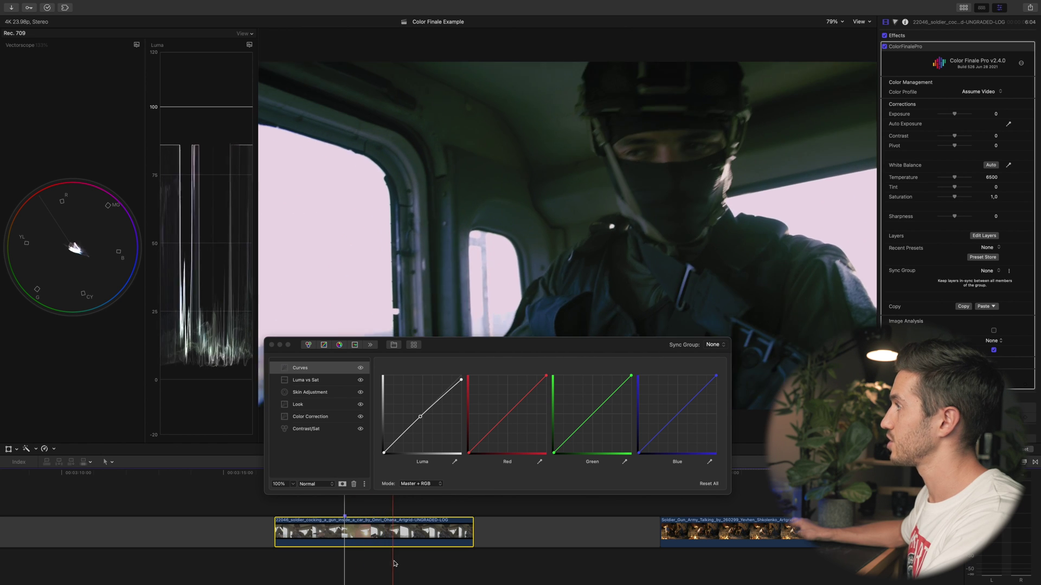
pyautogui.press('space')
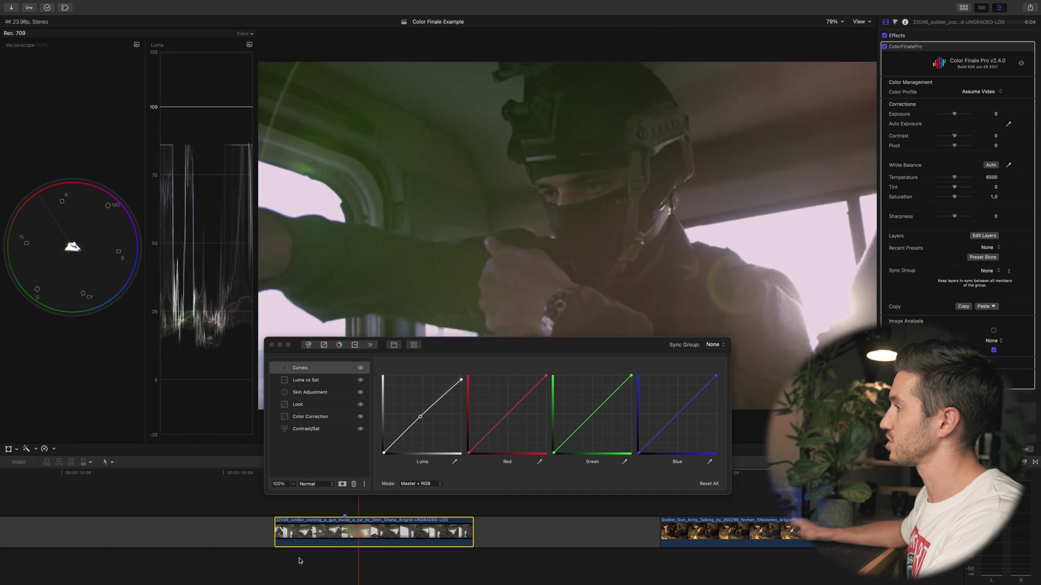
pyautogui.click(345, 559)
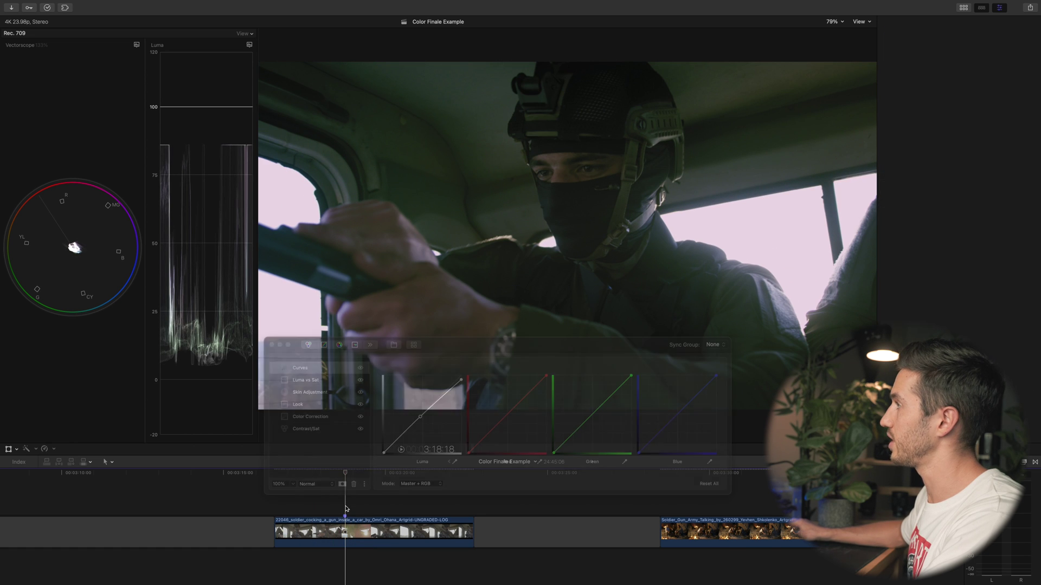
pyautogui.click(368, 534)
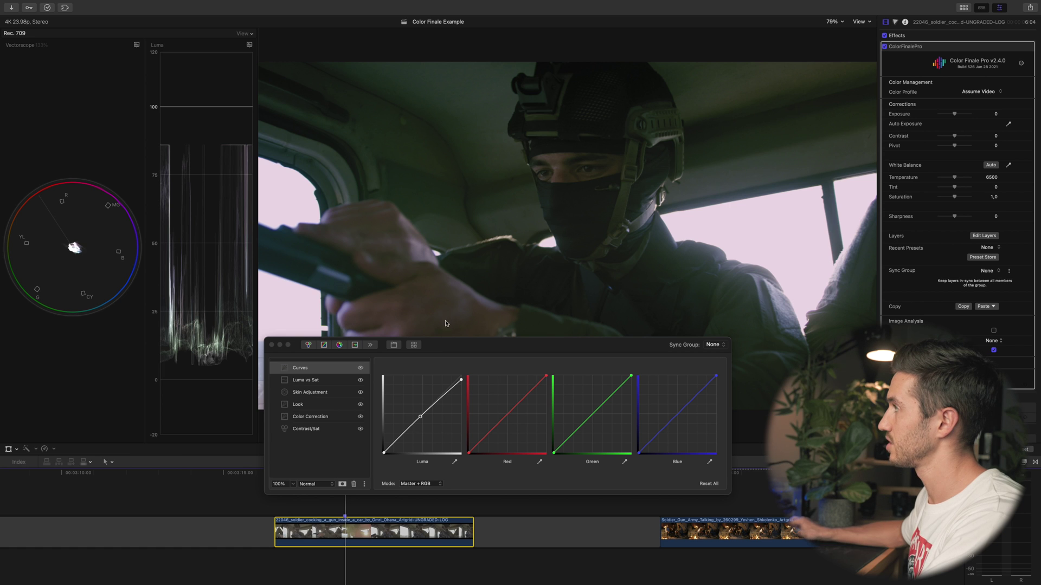
# Step: Switch off all six Color Finale layers to view the soldier clip ungraded
pyautogui.click(360, 368)
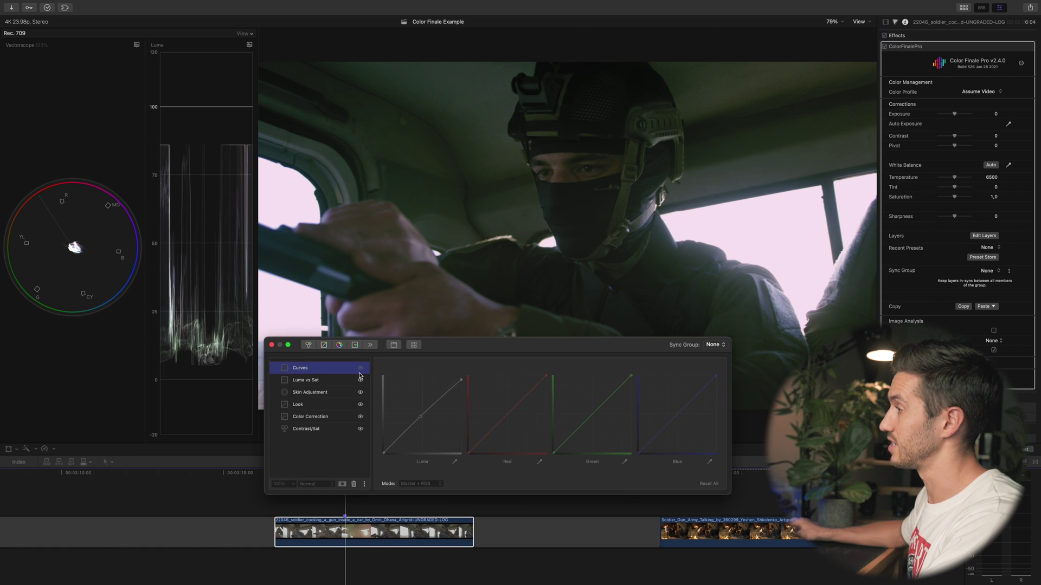
pyautogui.click(360, 380)
pyautogui.click(360, 392)
pyautogui.click(360, 405)
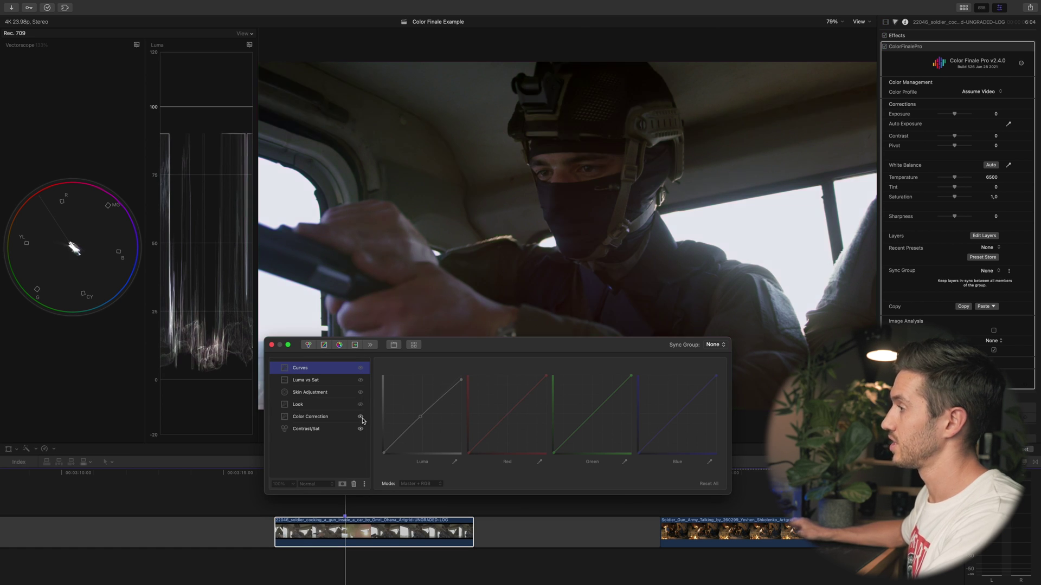
pyautogui.click(360, 416)
pyautogui.click(360, 428)
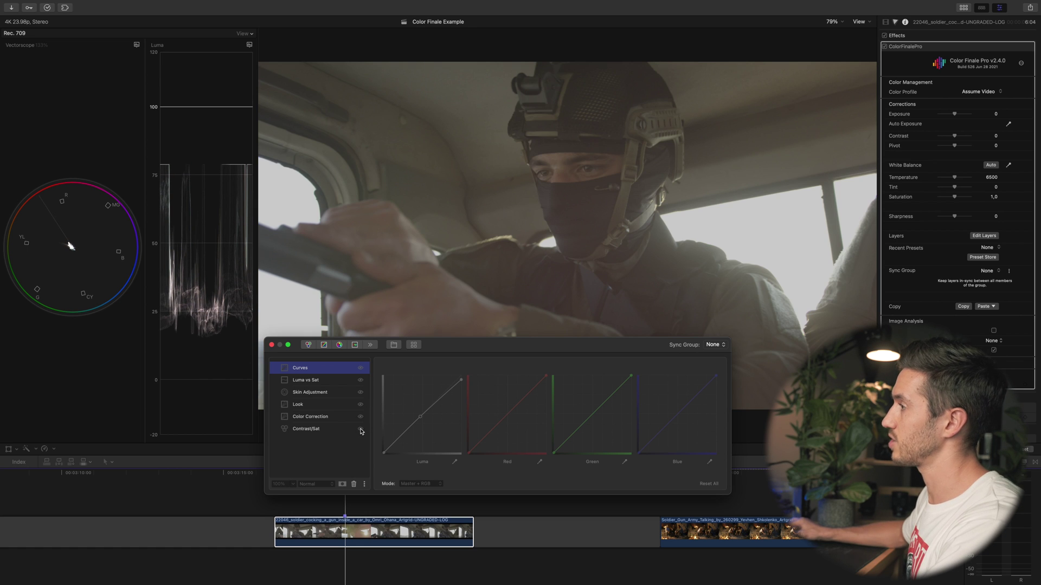
# Step: Re-enable Contrast/Sat, Color Correction, Look and Skin Adjustment, then select Luma vs Sat
pyautogui.click(361, 431)
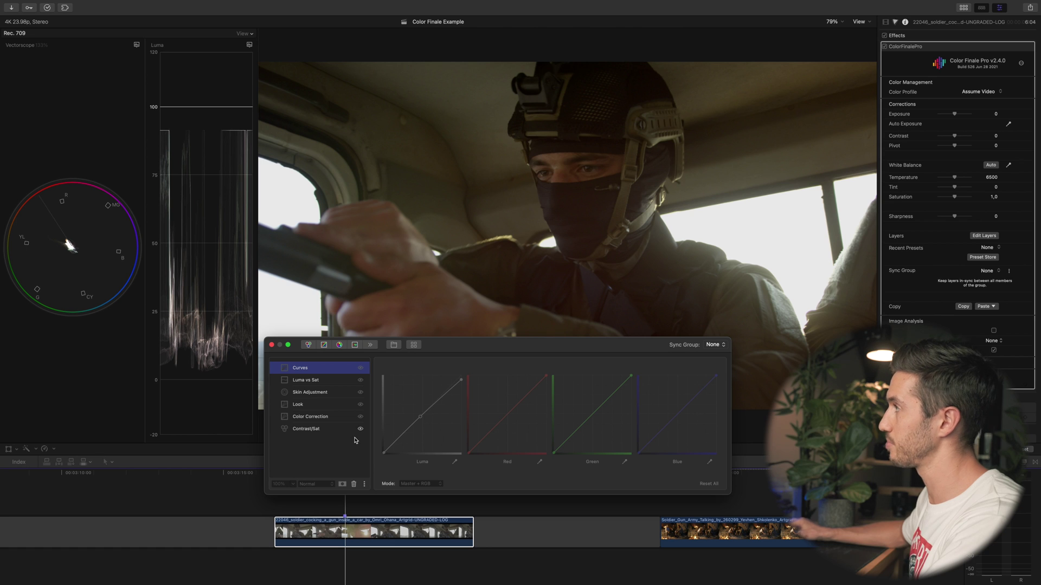
pyautogui.click(360, 417)
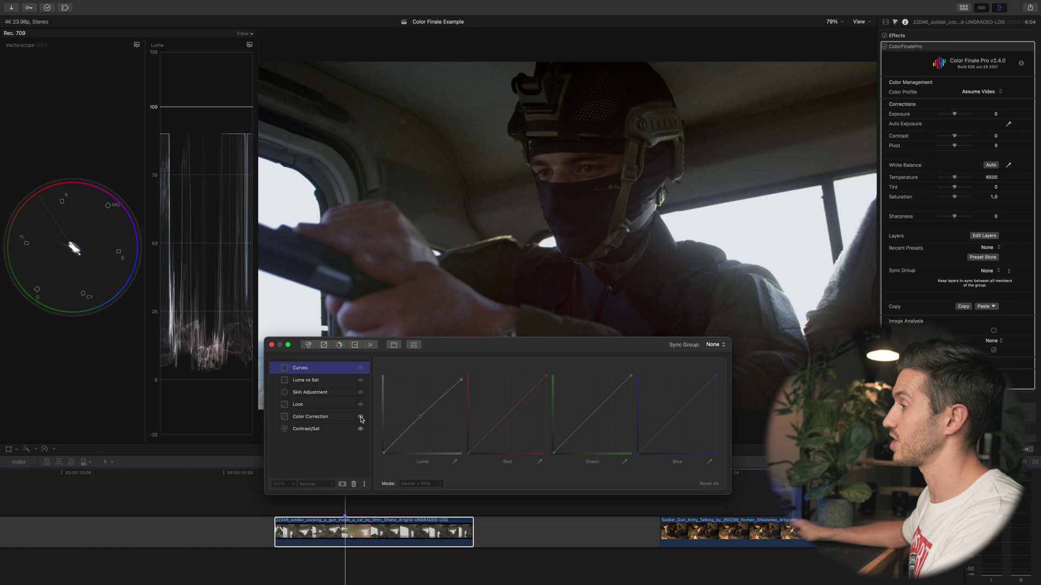
pyautogui.click(360, 406)
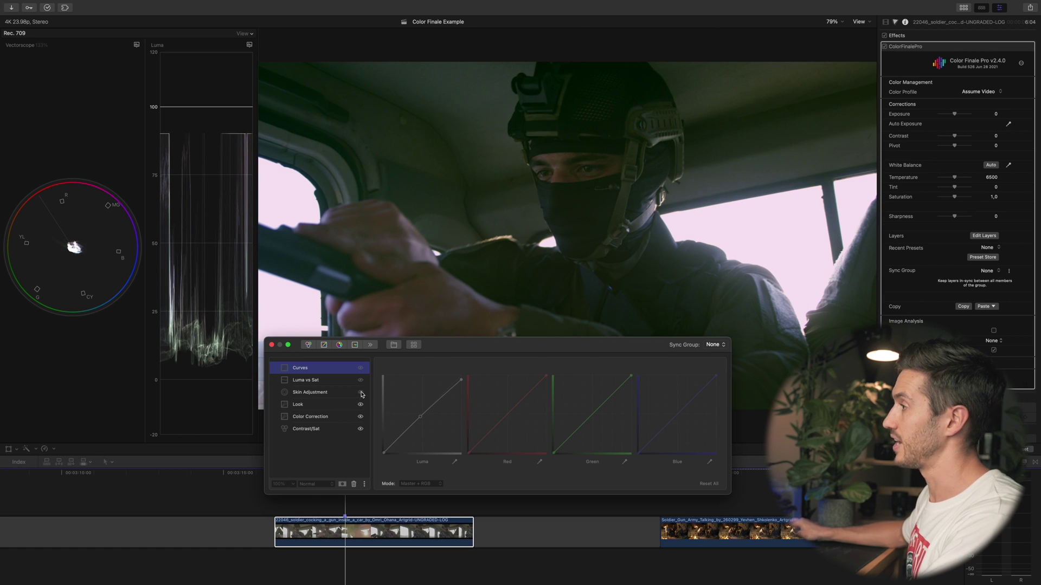
pyautogui.click(361, 393)
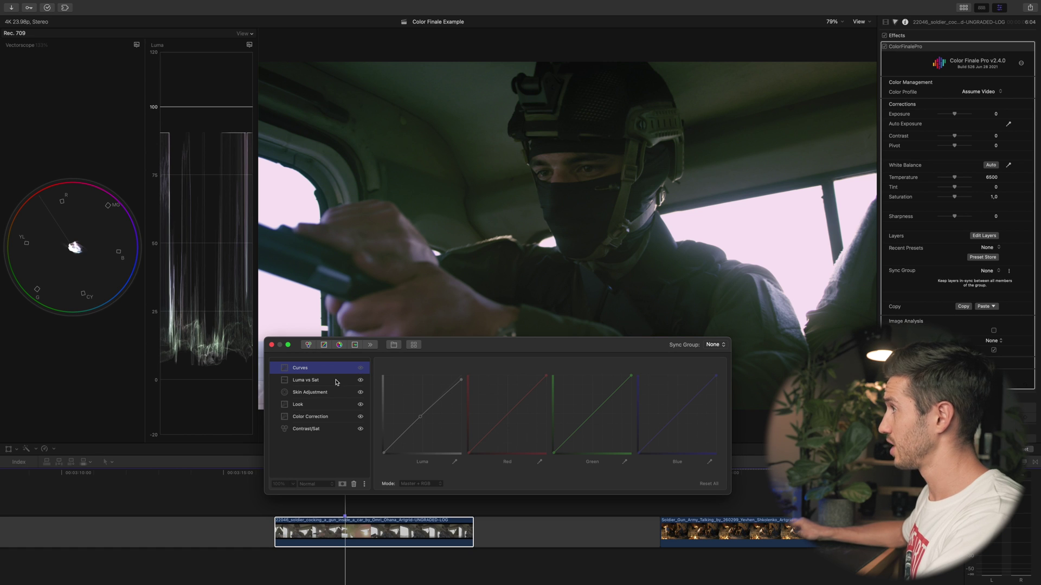
pyautogui.click(336, 381)
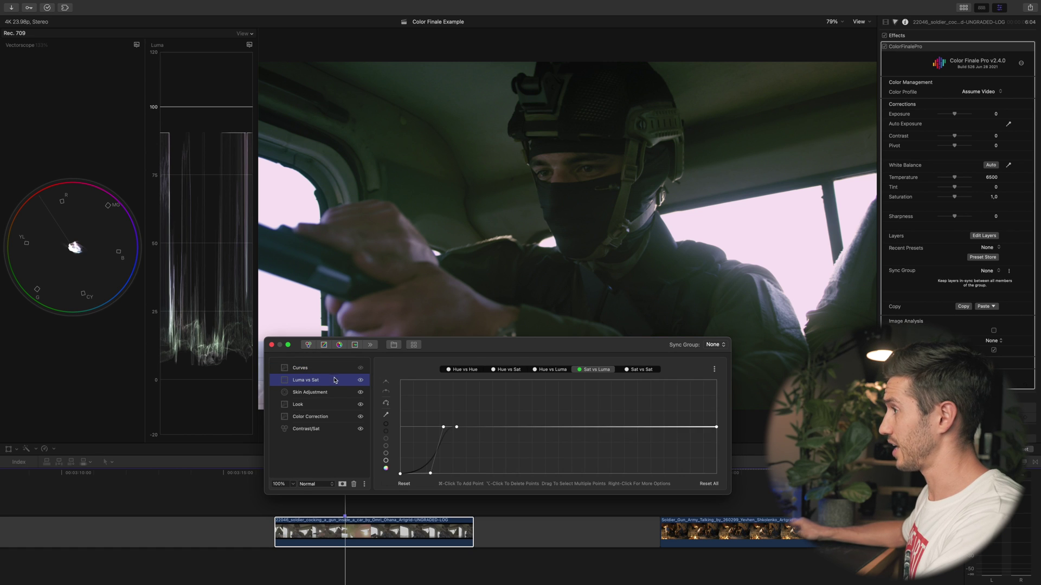
# Step: Toggle the Curves layer to compare the bright windows, then return to its curves
pyautogui.click(360, 369)
pyautogui.click(360, 369)
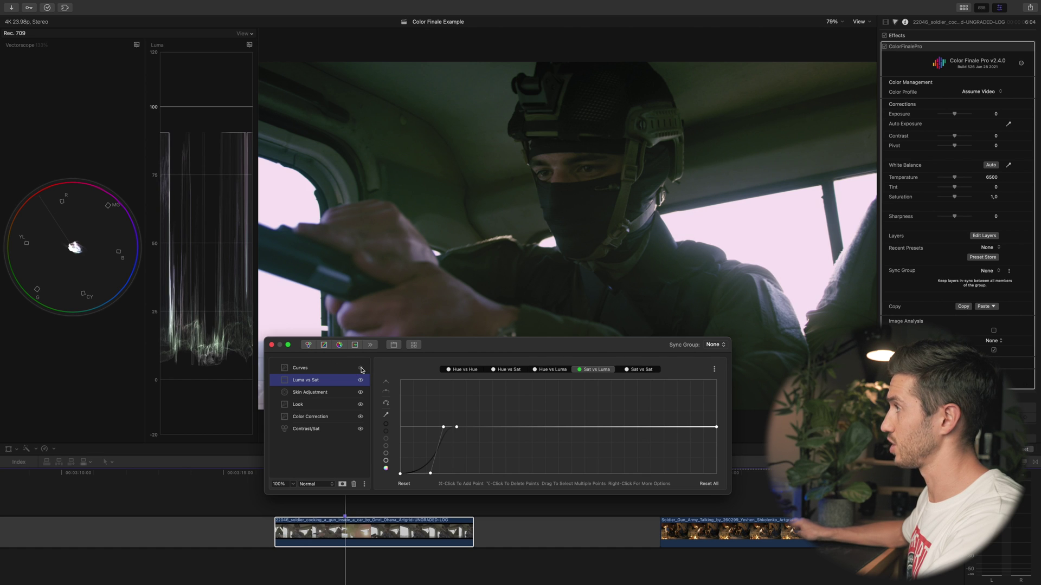
pyautogui.click(361, 369)
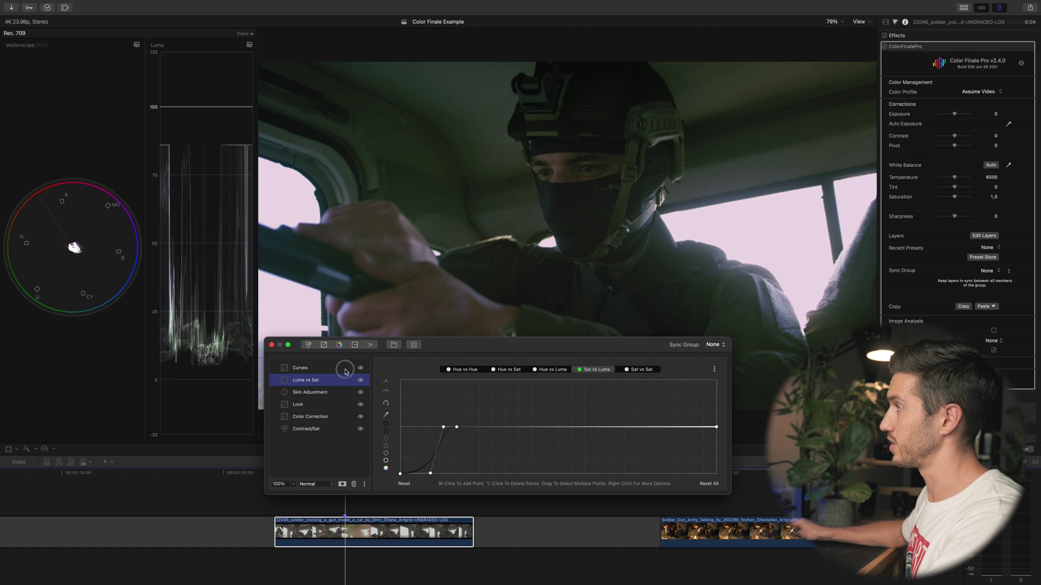
pyautogui.click(342, 368)
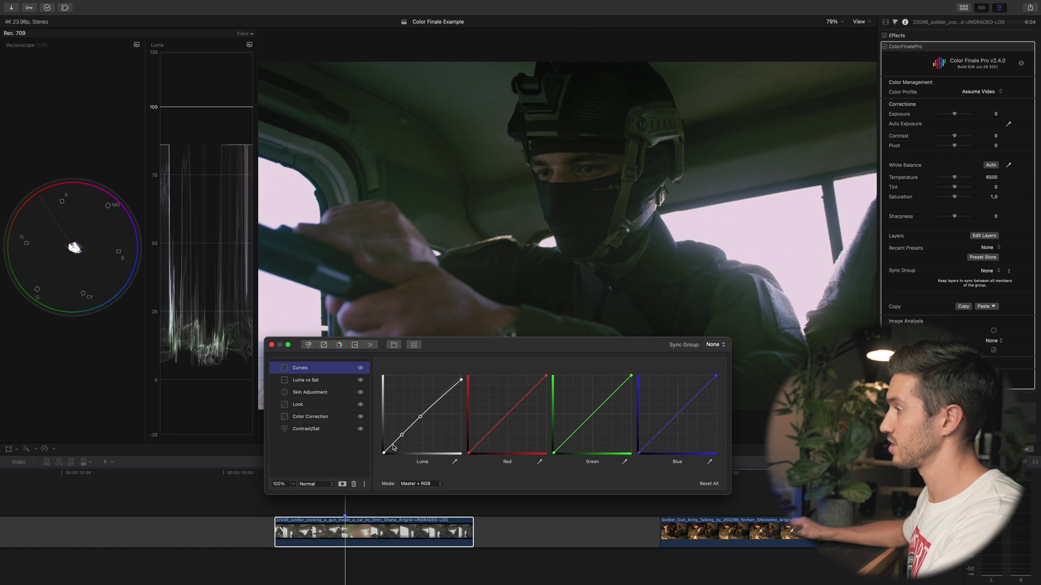
# Step: Add a point near the Luma curve's black end, compare, and nudge it to refine shadows
pyautogui.click(393, 446)
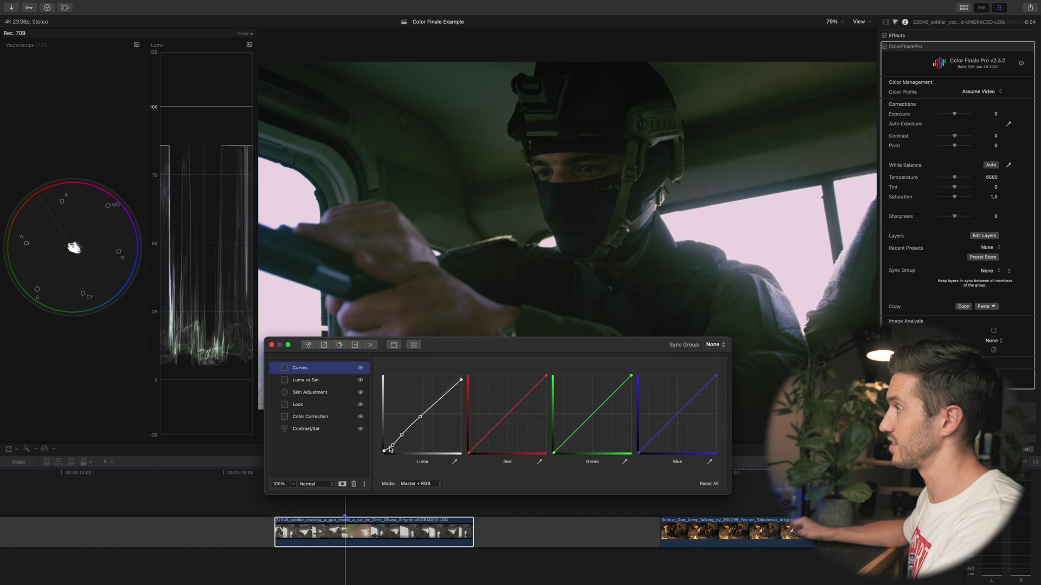
pyautogui.click(360, 368)
pyautogui.click(361, 368)
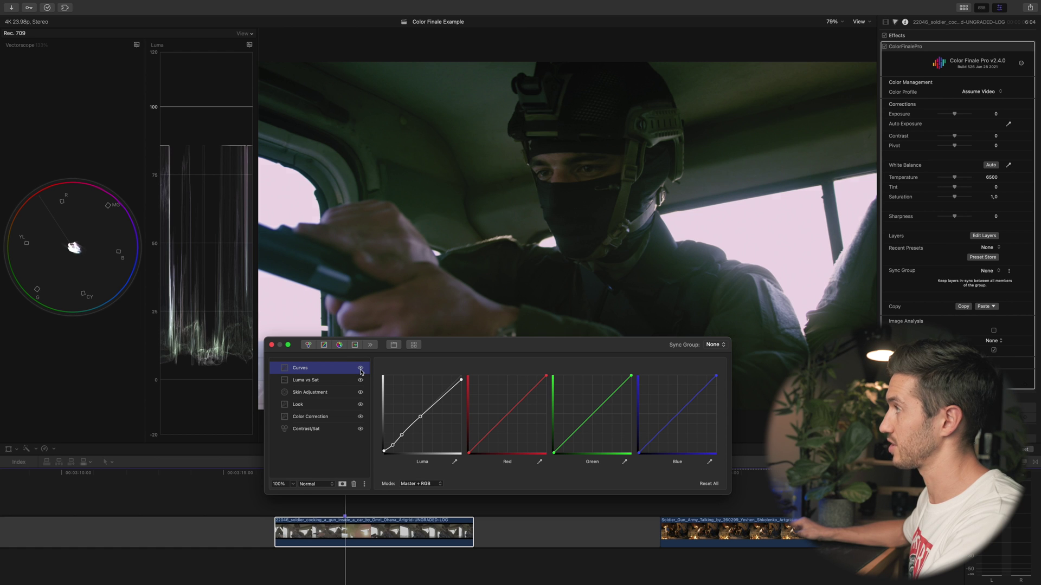
pyautogui.click(361, 368)
pyautogui.click(361, 368)
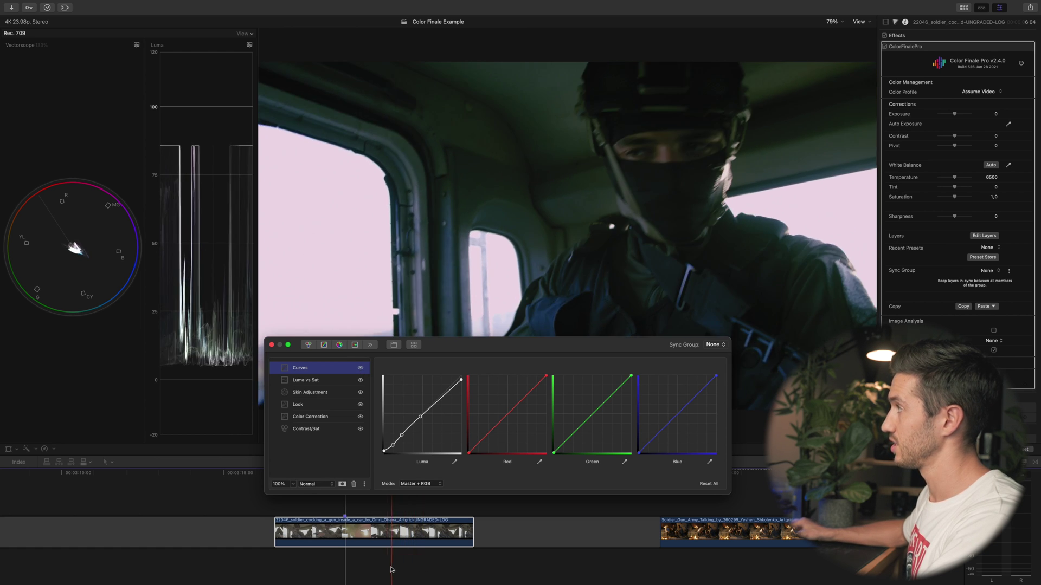
pyautogui.click(424, 569)
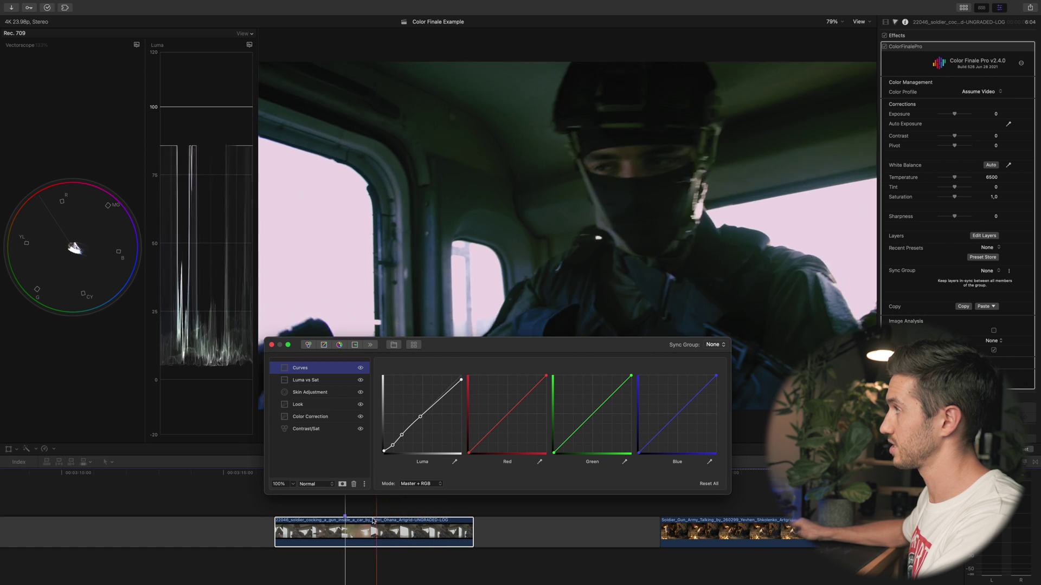
pyautogui.moveTo(394, 448); pyautogui.dragTo(392, 446)
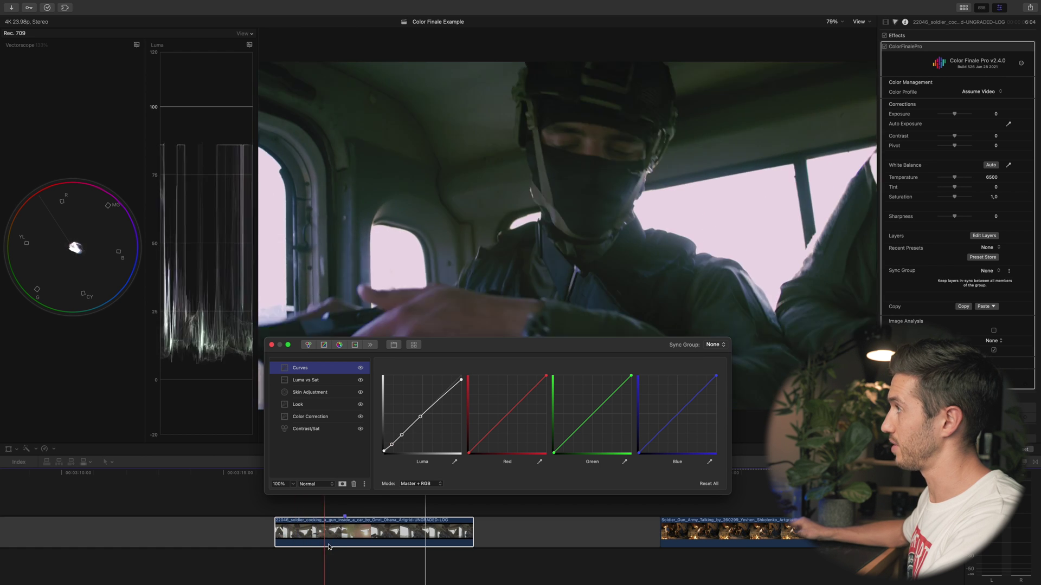
# Step: Collapse Film Emulation, expand Corrections, then select the campfire clip and close the Color Finale editor
pyautogui.click(344, 510)
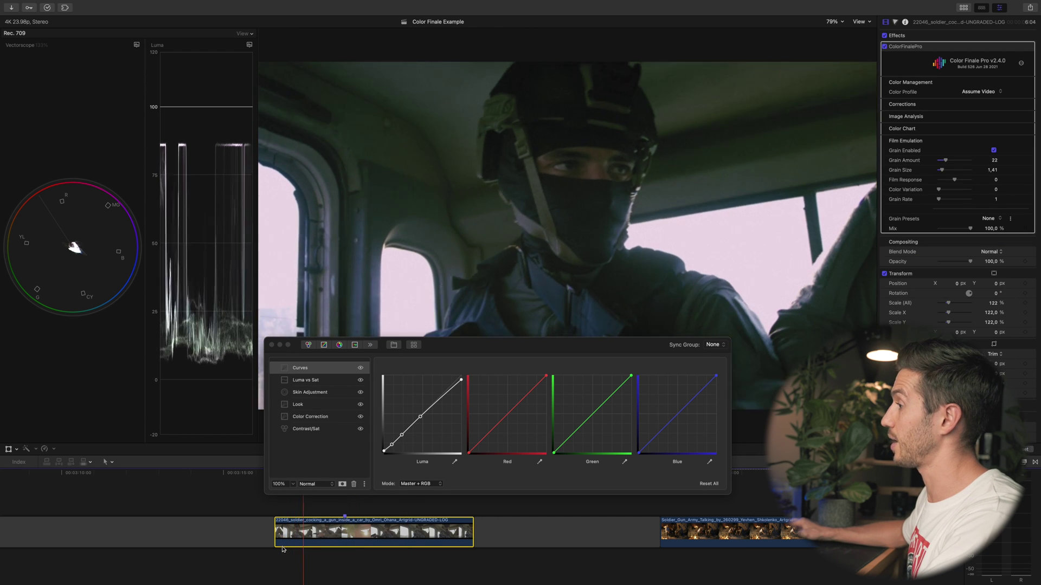
pyautogui.click(344, 510)
pyautogui.click(349, 538)
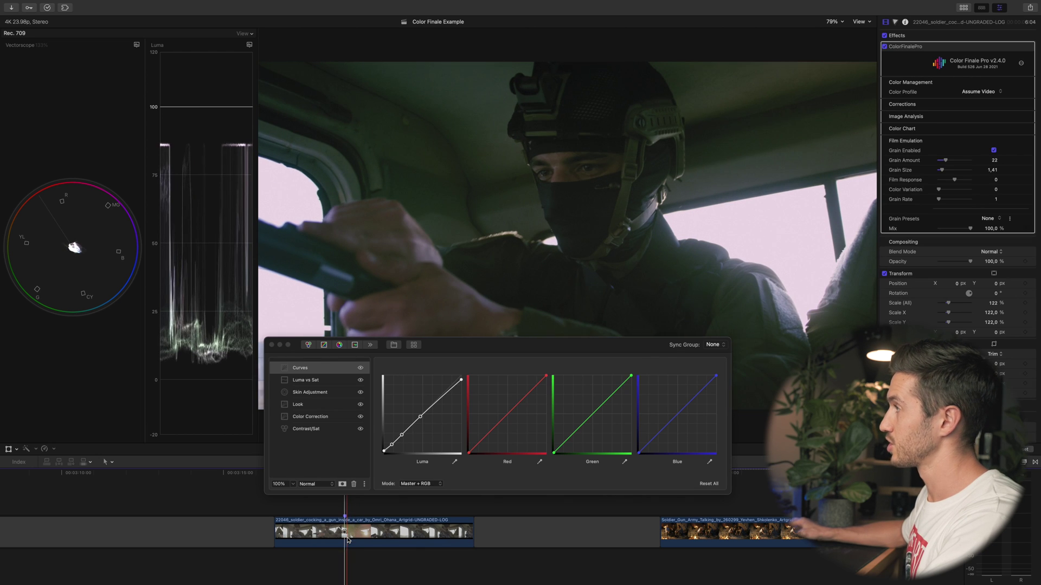
pyautogui.moveTo(1026, 120)
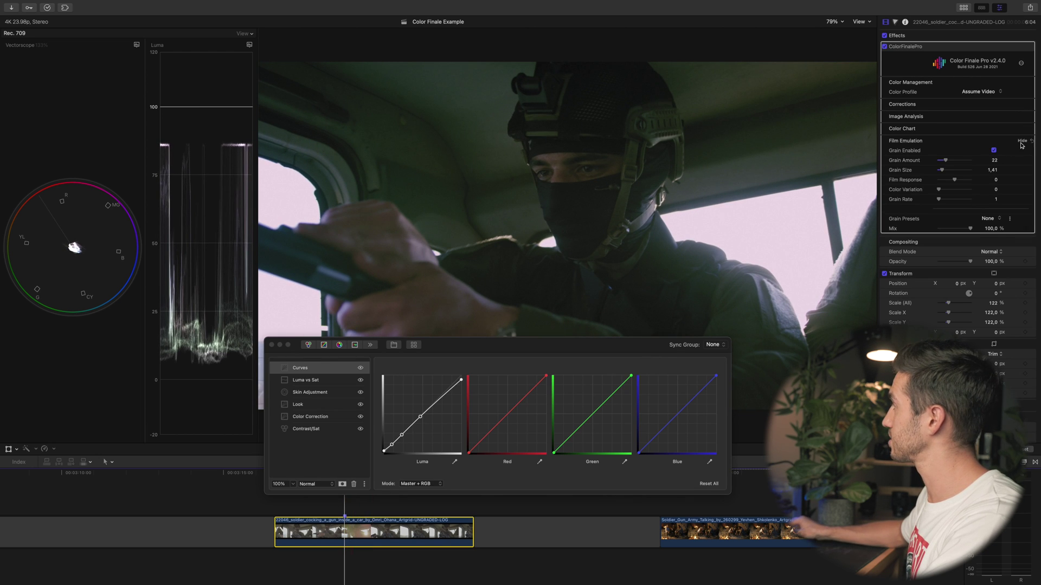
pyautogui.click(1021, 141)
pyautogui.click(1021, 104)
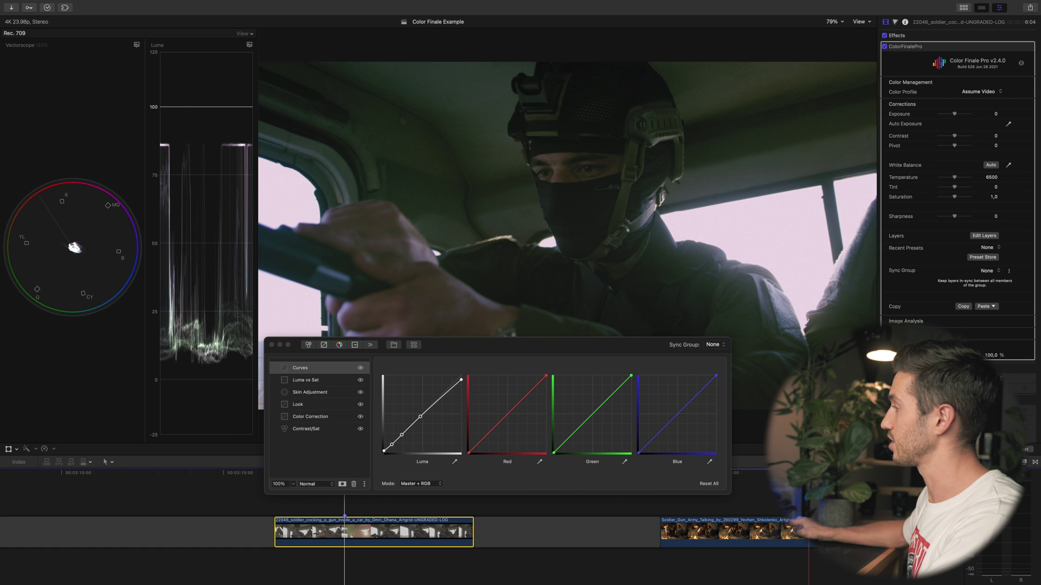
pyautogui.click(815, 533)
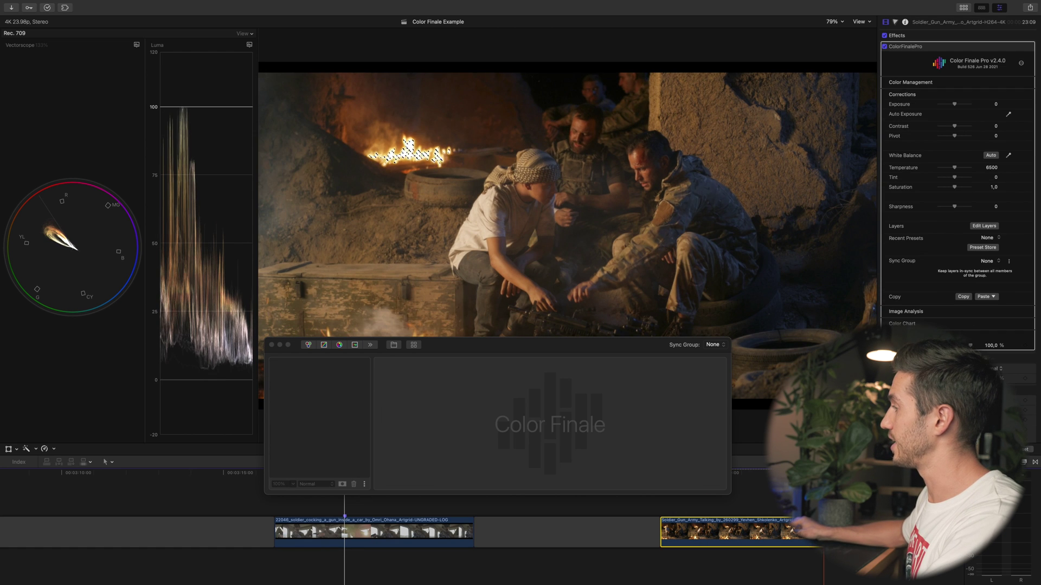
pyautogui.click(272, 345)
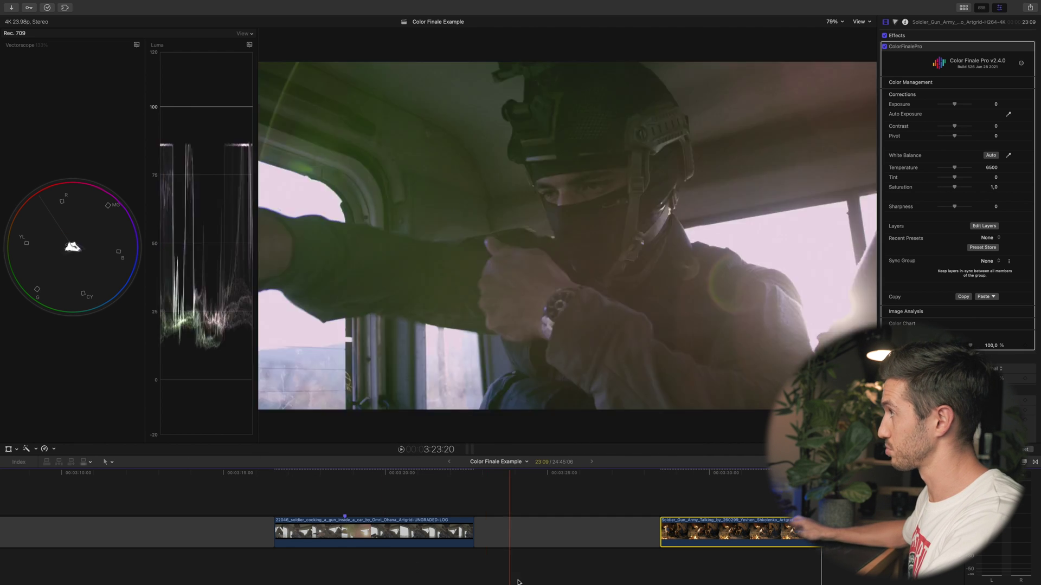
# Step: Paste the soldier grade via the Color Finale Pro inspector and open Edit Layers
pyautogui.hscroll(5, 594, 506)
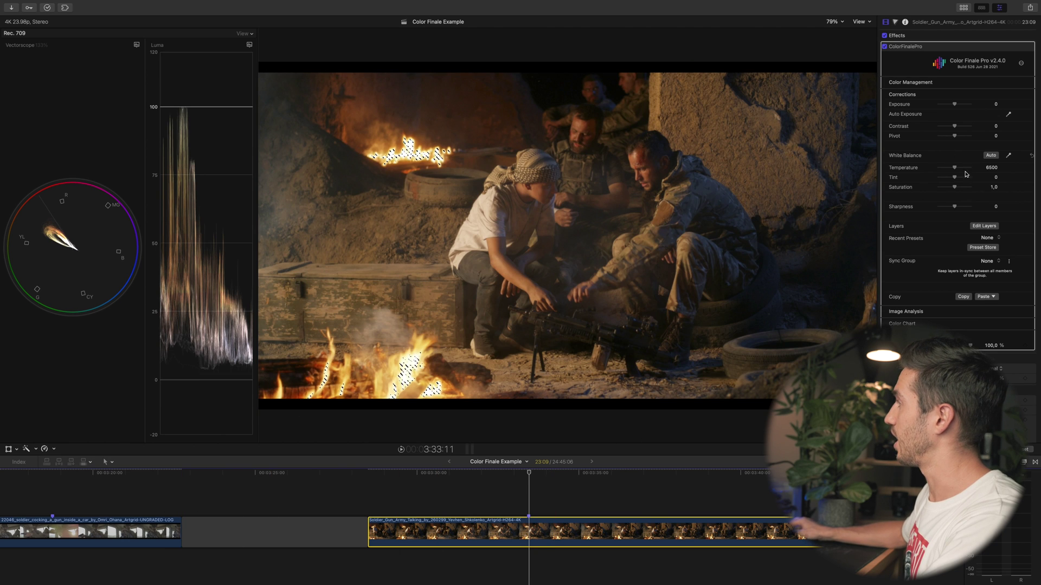
pyautogui.click(985, 300)
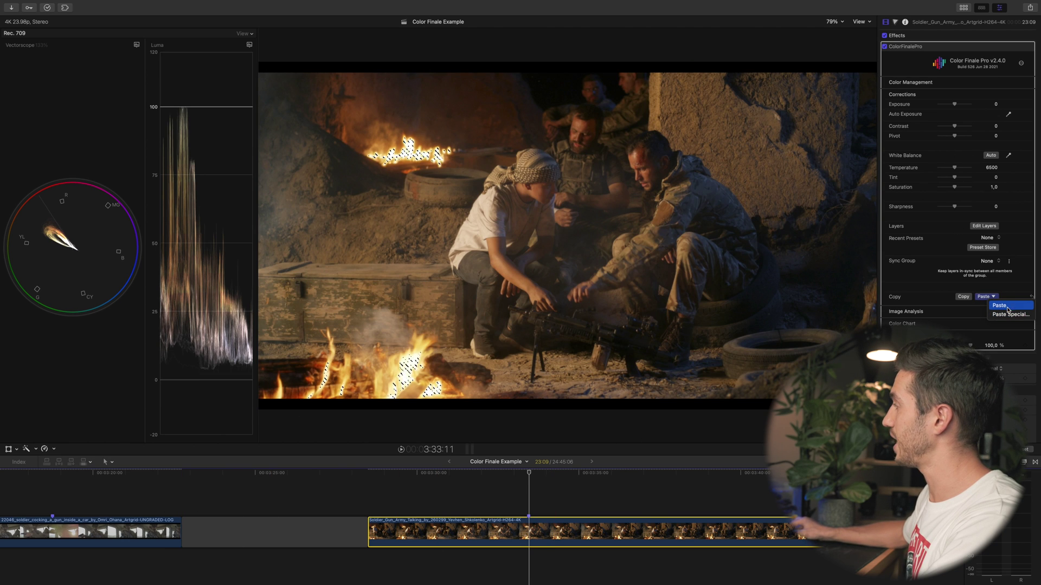
pyautogui.click(1007, 308)
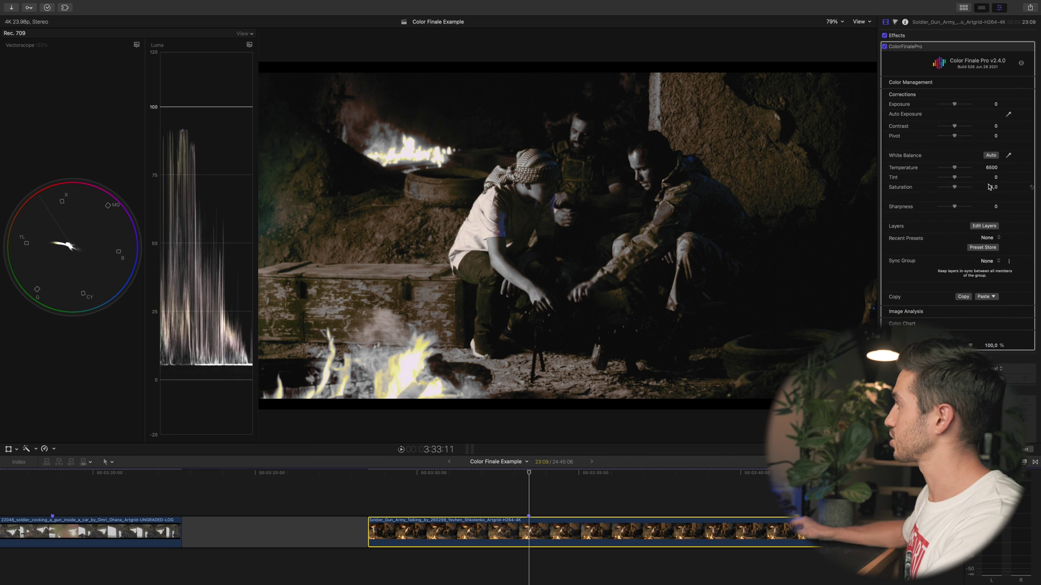
pyautogui.click(984, 226)
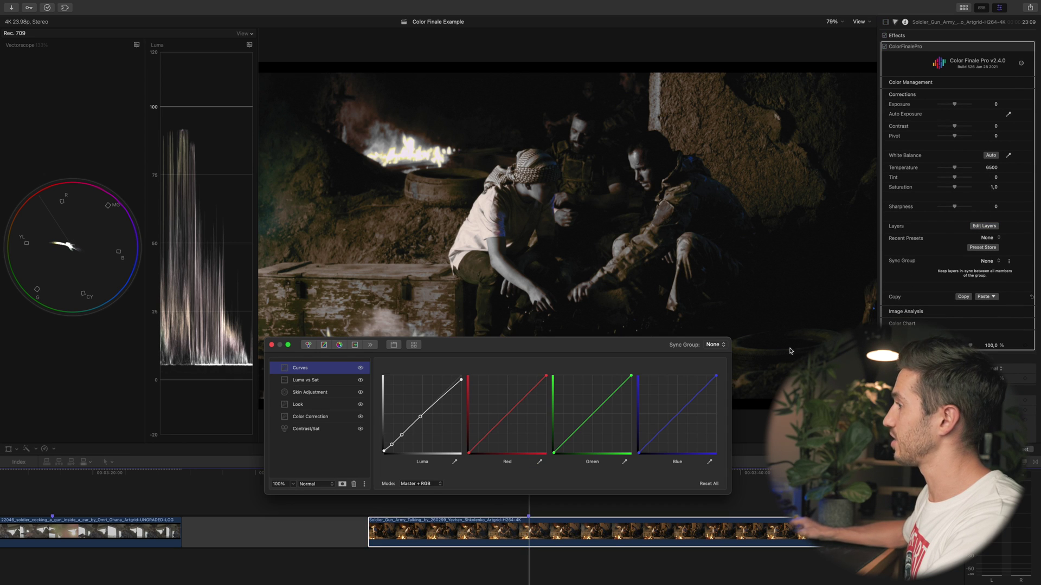
pyautogui.click(328, 429)
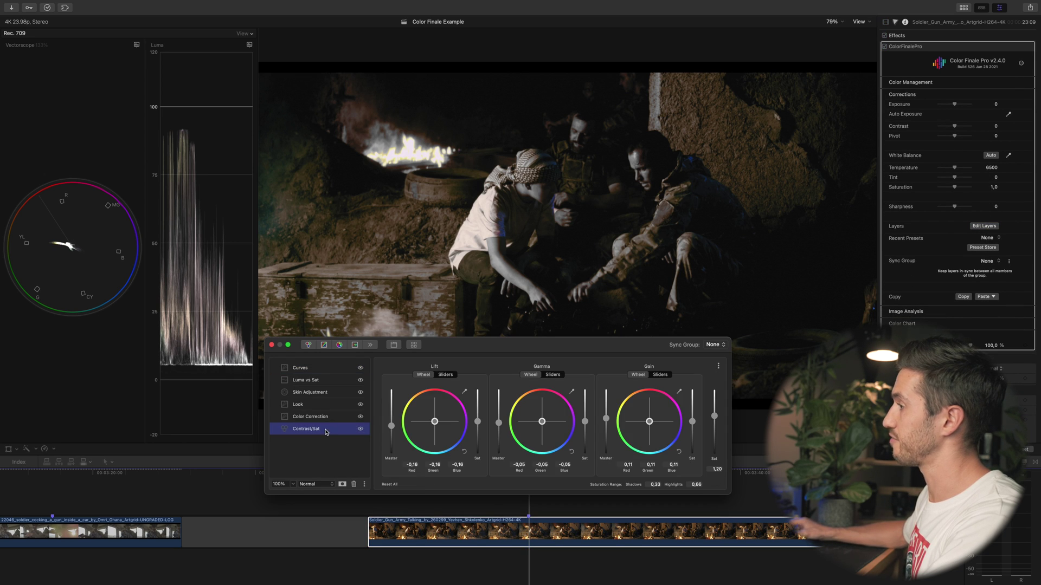
# Step: Delete the Contrast/Sat layer and ease Skin Adjustment saturation to -0.164
pyautogui.click(354, 484)
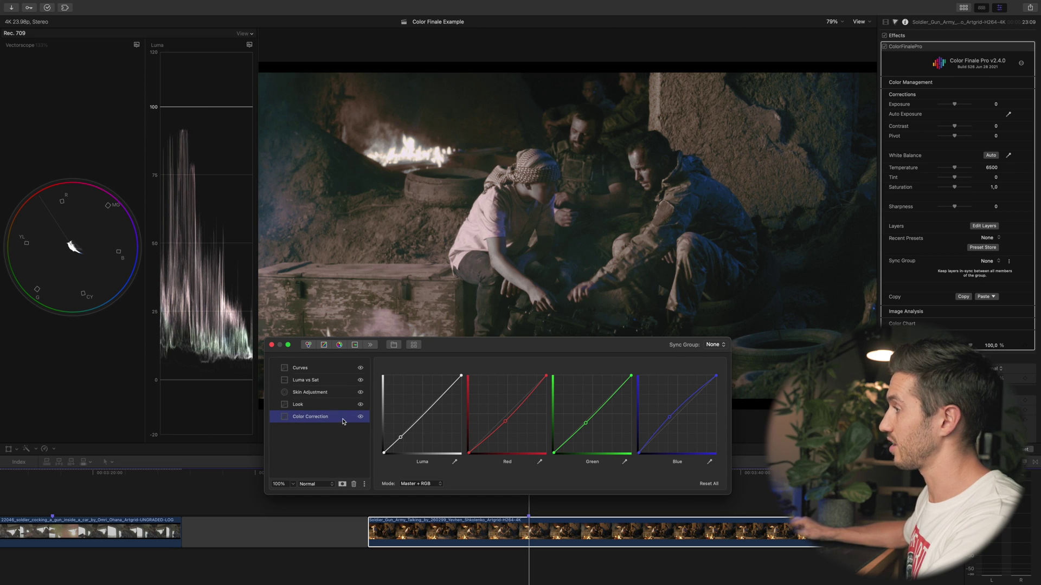
pyautogui.click(361, 393)
pyautogui.click(345, 393)
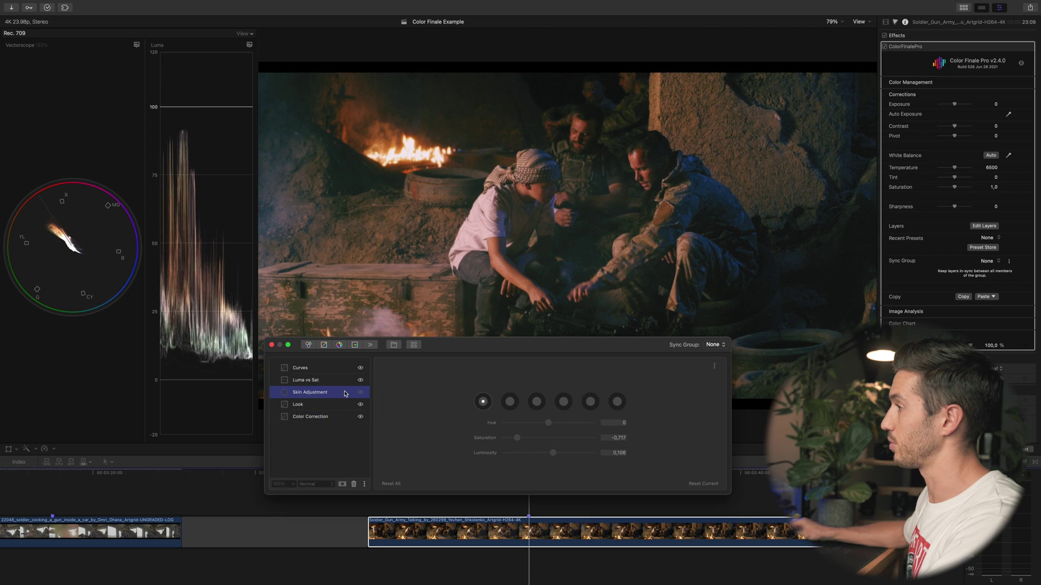
pyautogui.click(484, 402)
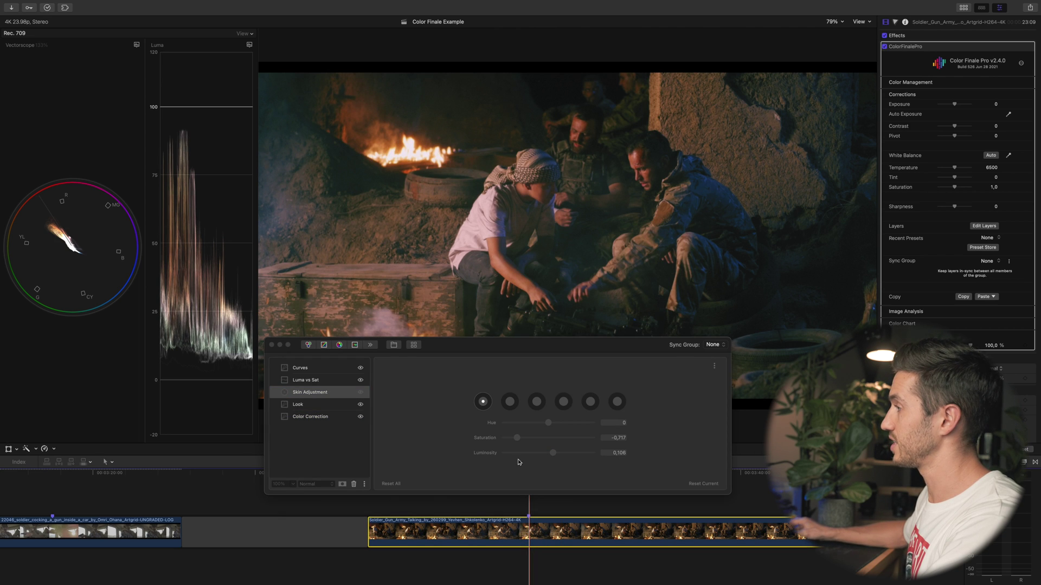
pyautogui.click(360, 393)
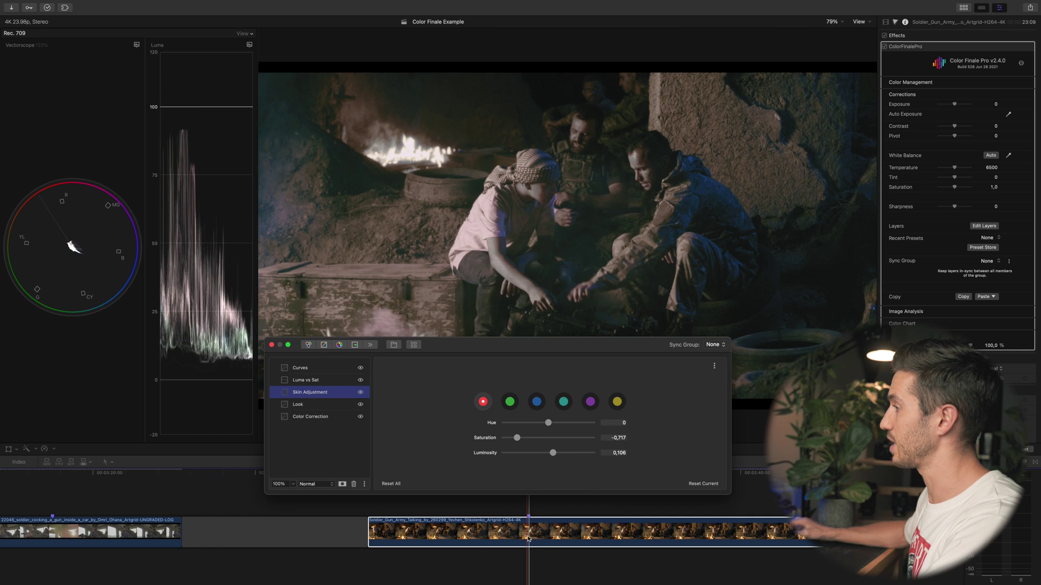
pyautogui.moveTo(516, 437); pyautogui.dragTo(541, 438)
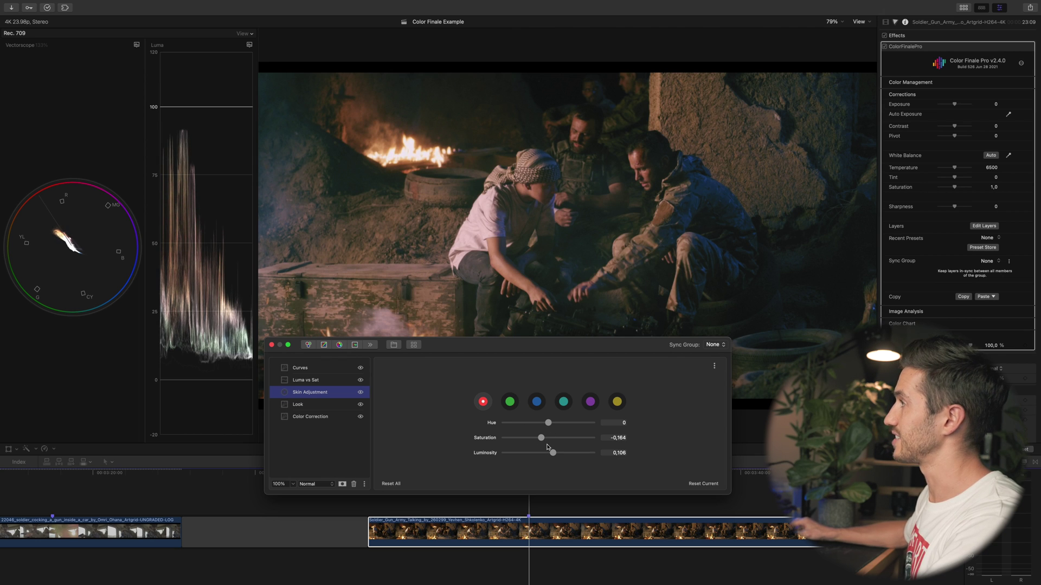
pyautogui.click(336, 380)
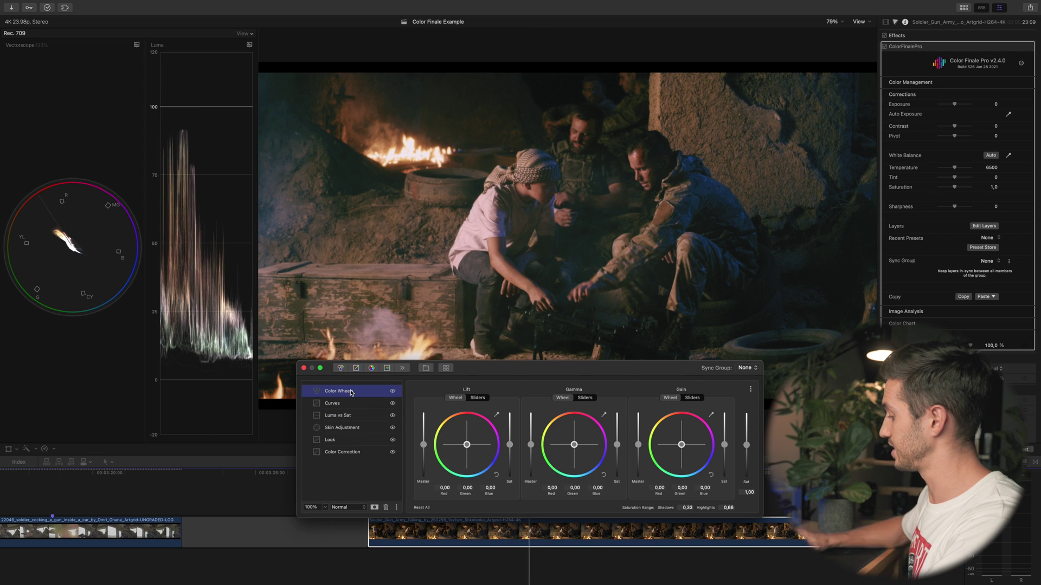
# Step: Remove the Color Wheels layer and drag the Sat vs Luma curve's right endpoint to zero
pyautogui.press('Up')
pyautogui.click(351, 406)
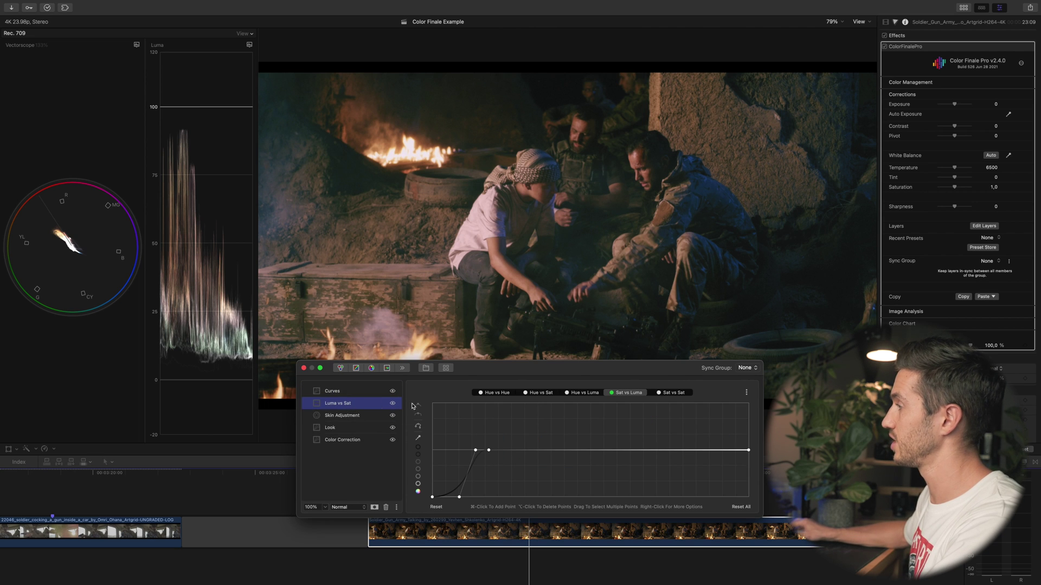
pyautogui.click(418, 486)
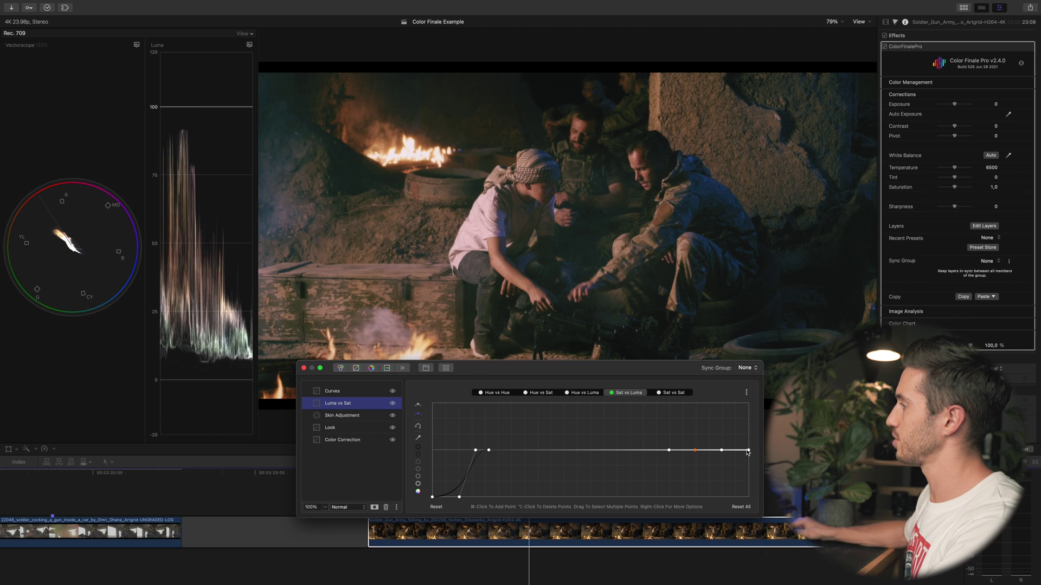
pyautogui.moveTo(749, 450); pyautogui.dragTo(710, 491)
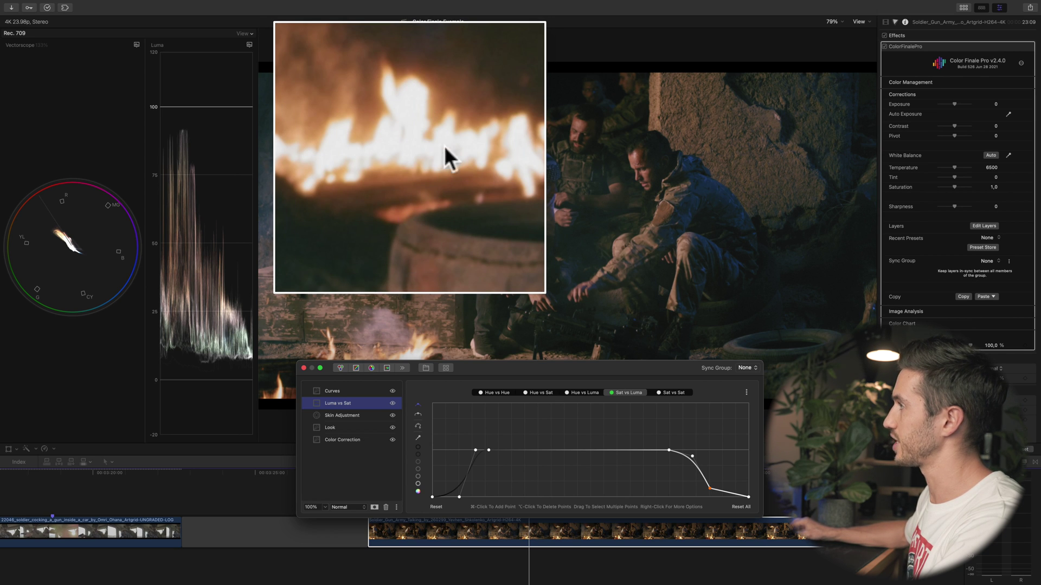
# Step: Toggle the Luma vs Sat layer repeatedly to compare the desaturated flames, ending hidden
pyautogui.click(392, 403)
pyautogui.click(392, 403)
pyautogui.click(392, 403)
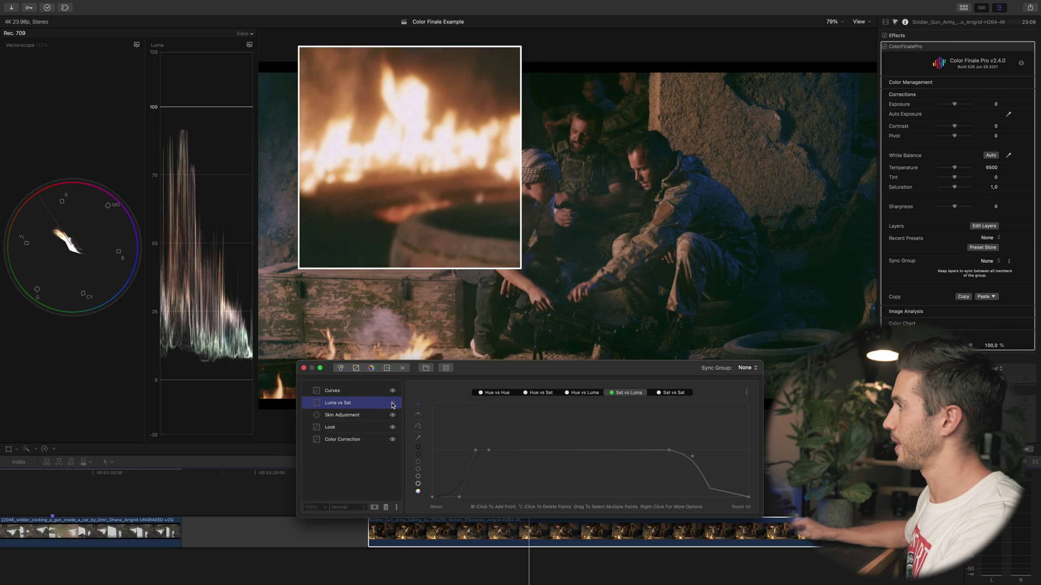
pyautogui.click(393, 403)
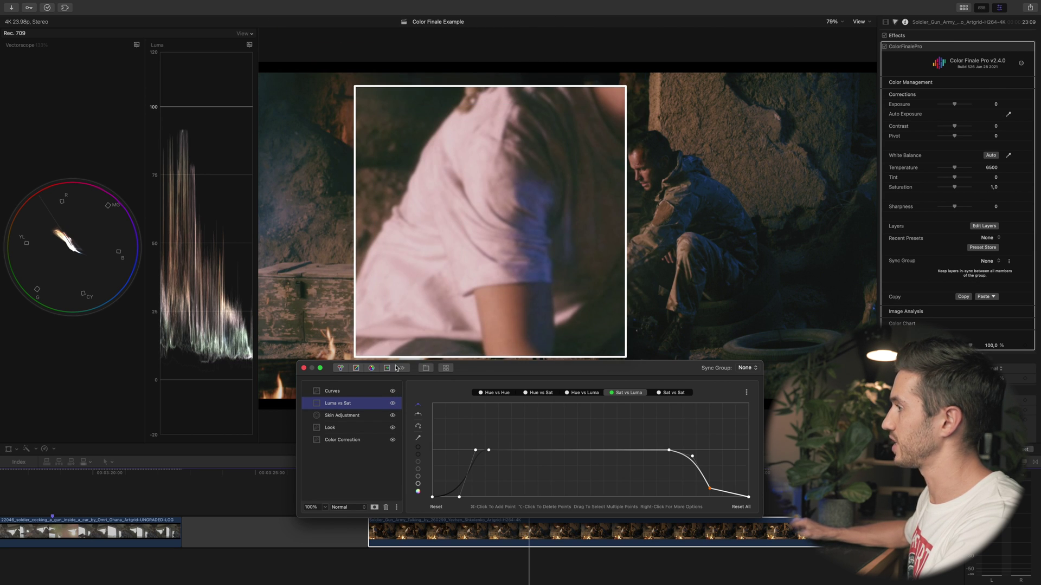
pyautogui.click(393, 404)
pyautogui.click(393, 403)
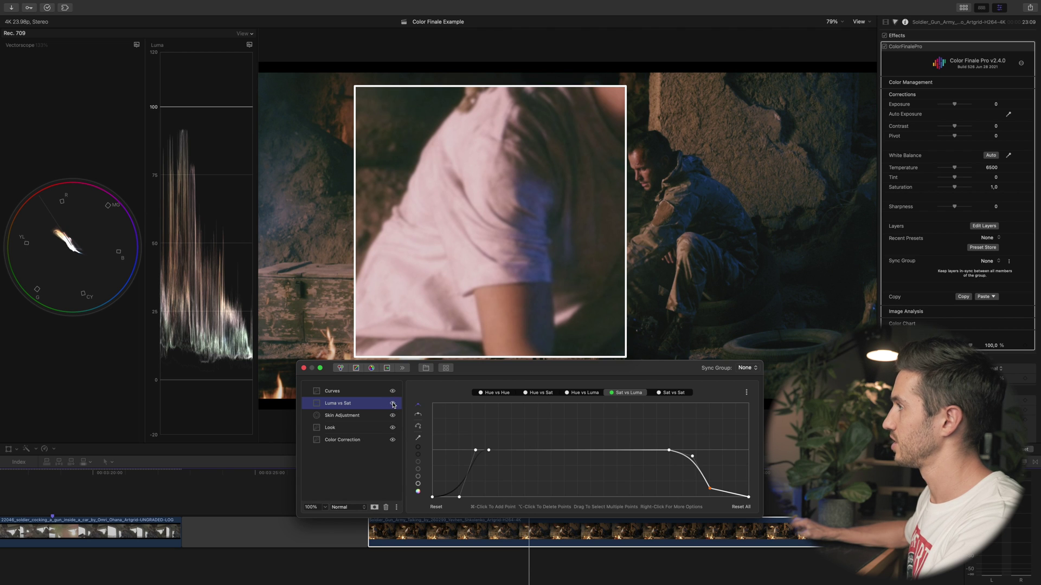
pyautogui.click(392, 404)
pyautogui.click(393, 404)
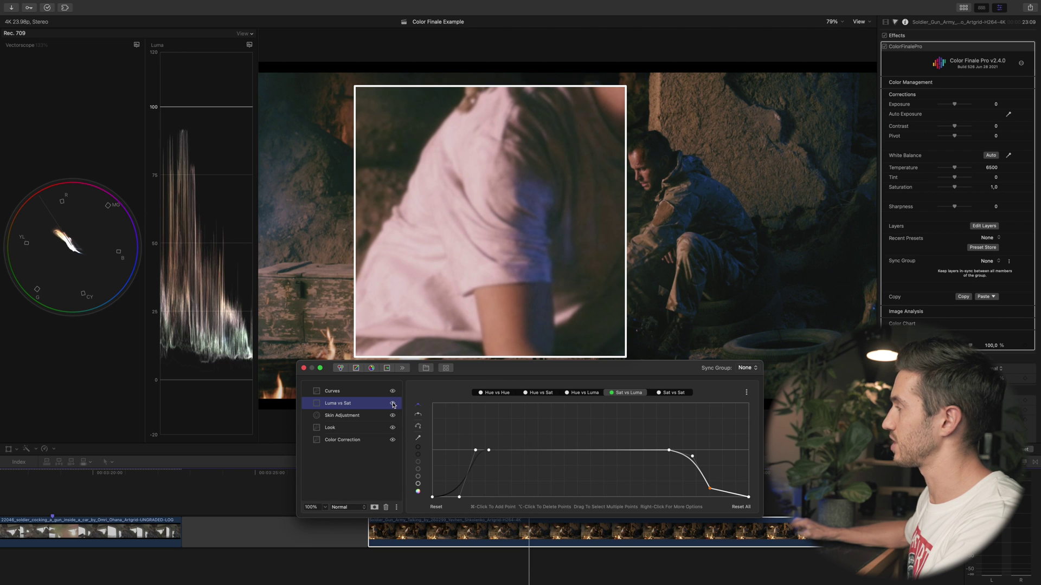
pyautogui.click(392, 404)
pyautogui.click(392, 404)
pyautogui.click(392, 404)
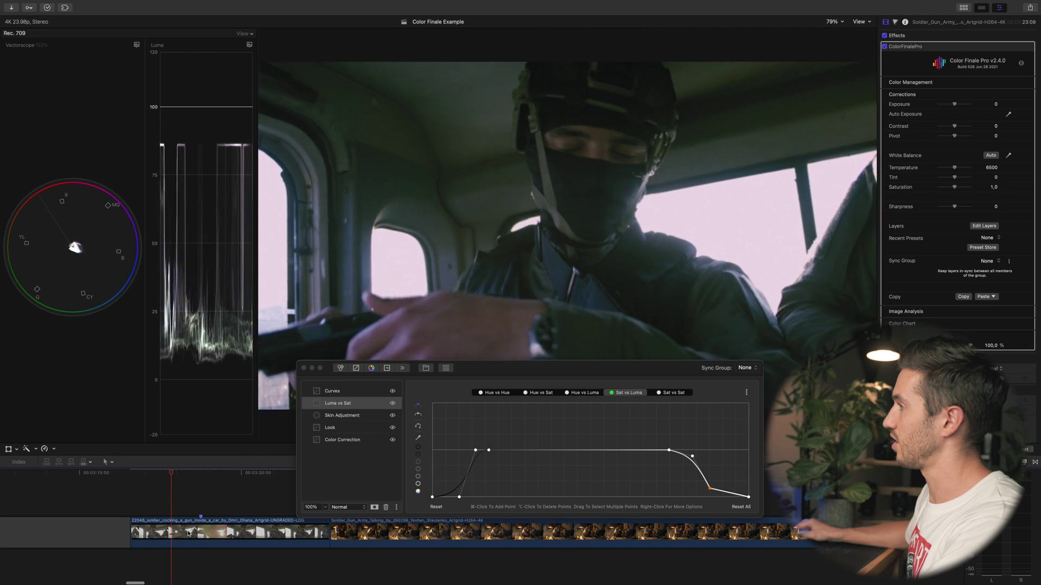
pyautogui.click(188, 533)
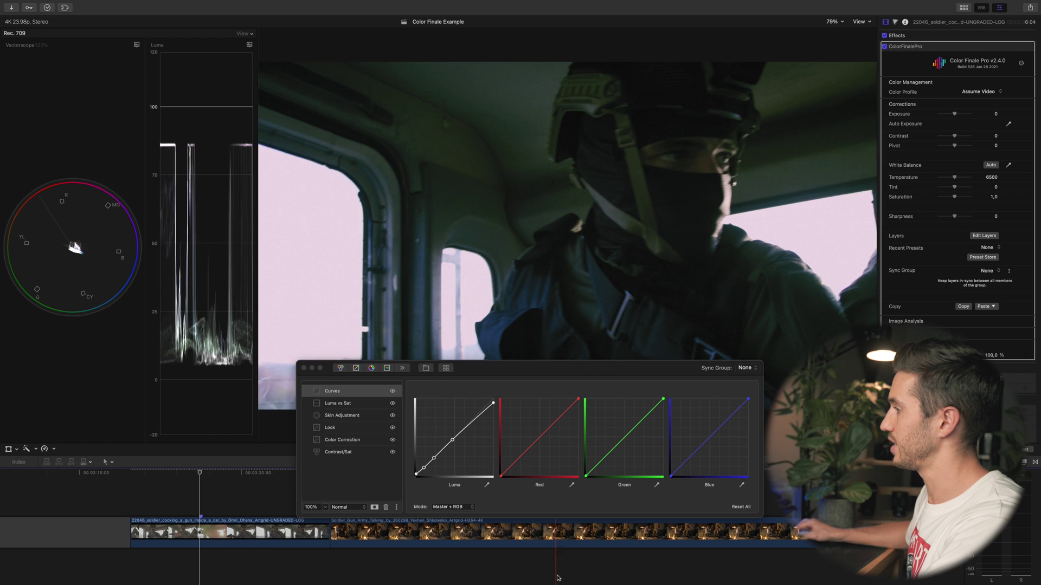
pyautogui.click(556, 534)
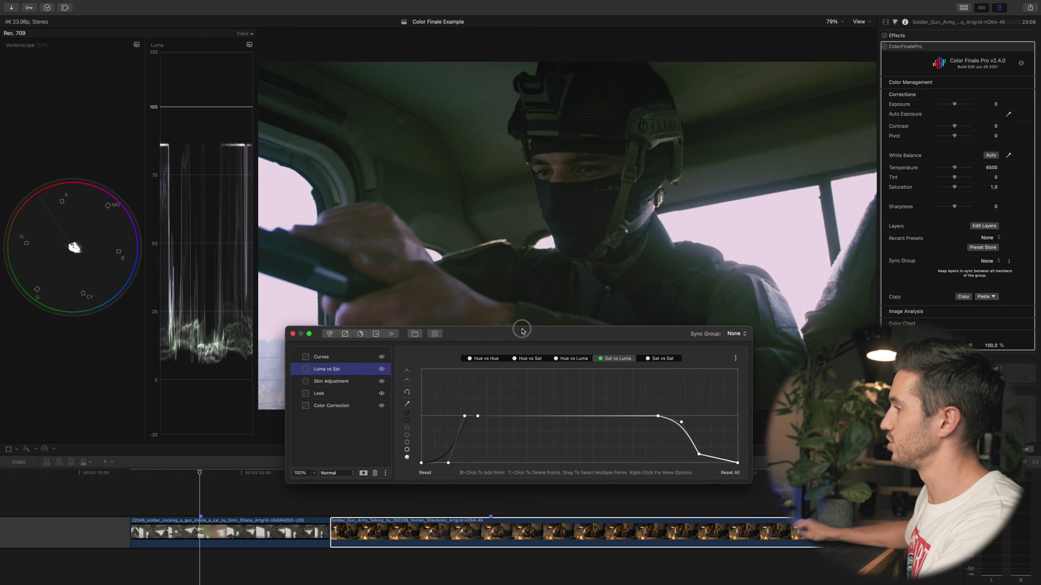
pyautogui.click(482, 518)
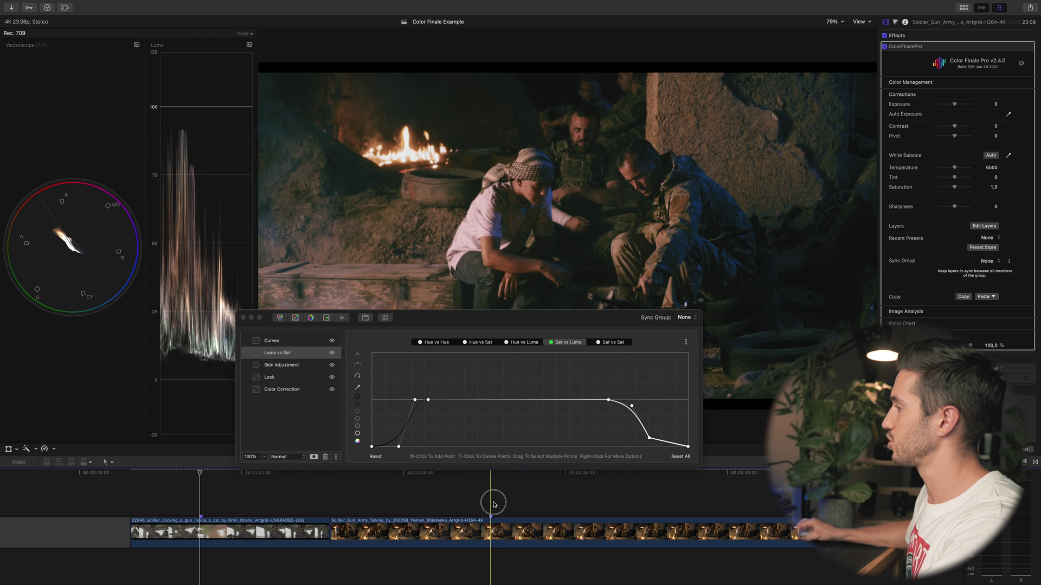
pyautogui.click(491, 530)
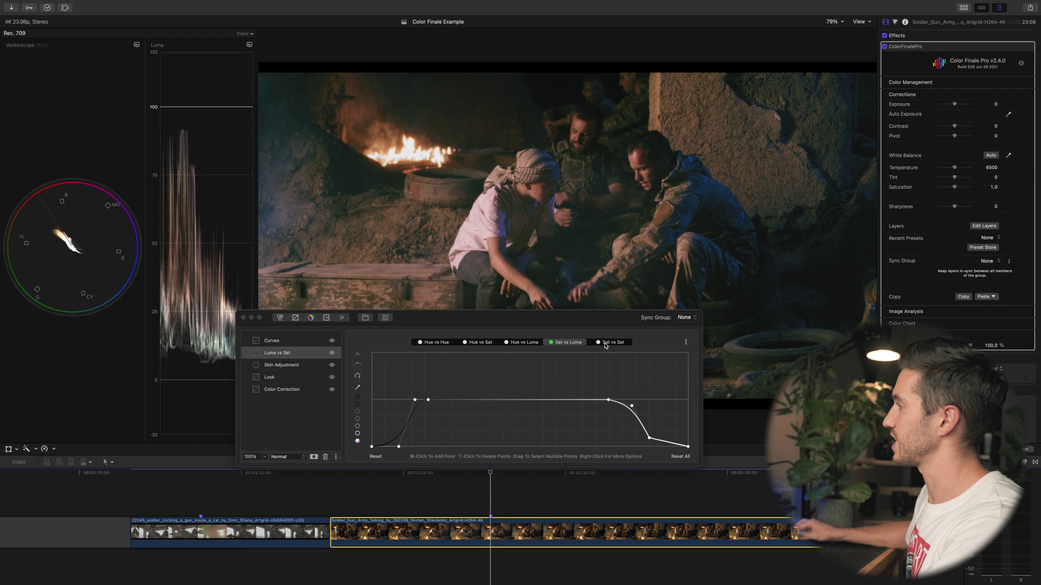
pyautogui.click(607, 343)
# Step: Drag the Sat vs Sat curve's right endpoint down to the bottom
pyautogui.moveTo(620, 320); pyautogui.dragTo(615, 369)
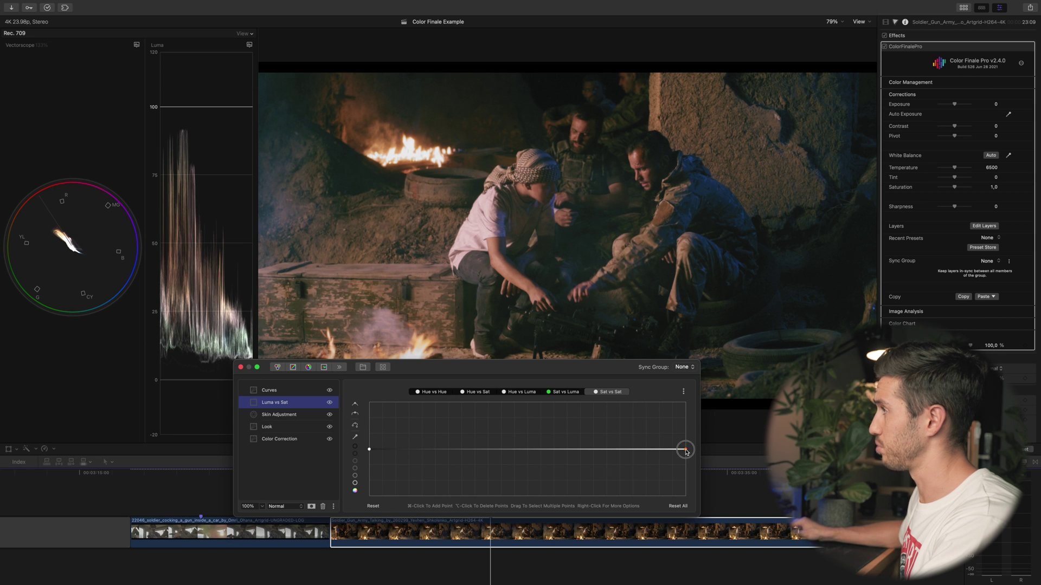
pyautogui.moveTo(685, 450); pyautogui.dragTo(689, 522)
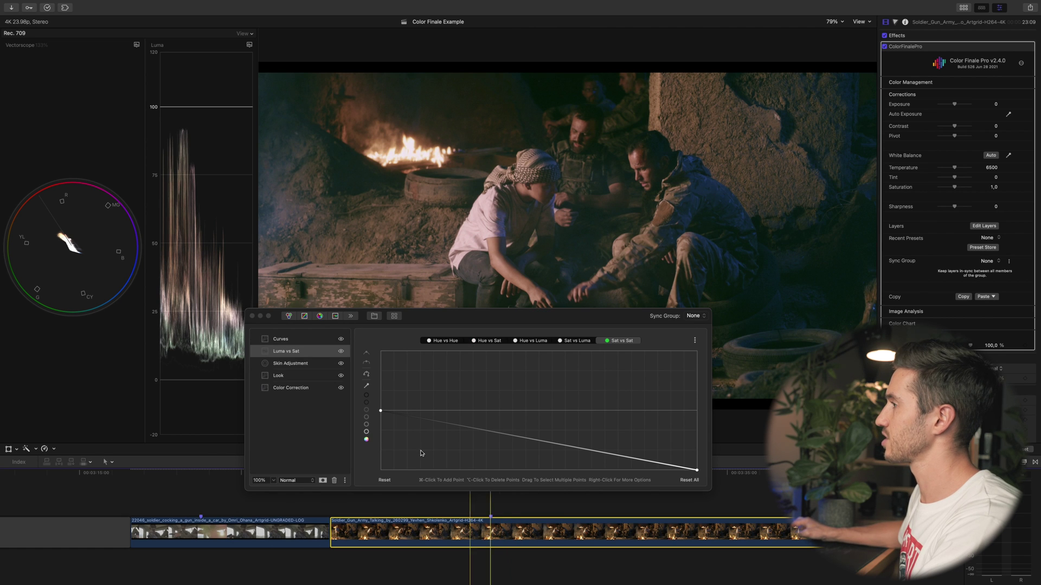
# Step: In Skin Adjustment, choose the blue swatch and set its saturation to -0.834
pyautogui.click(299, 358)
pyautogui.click(307, 364)
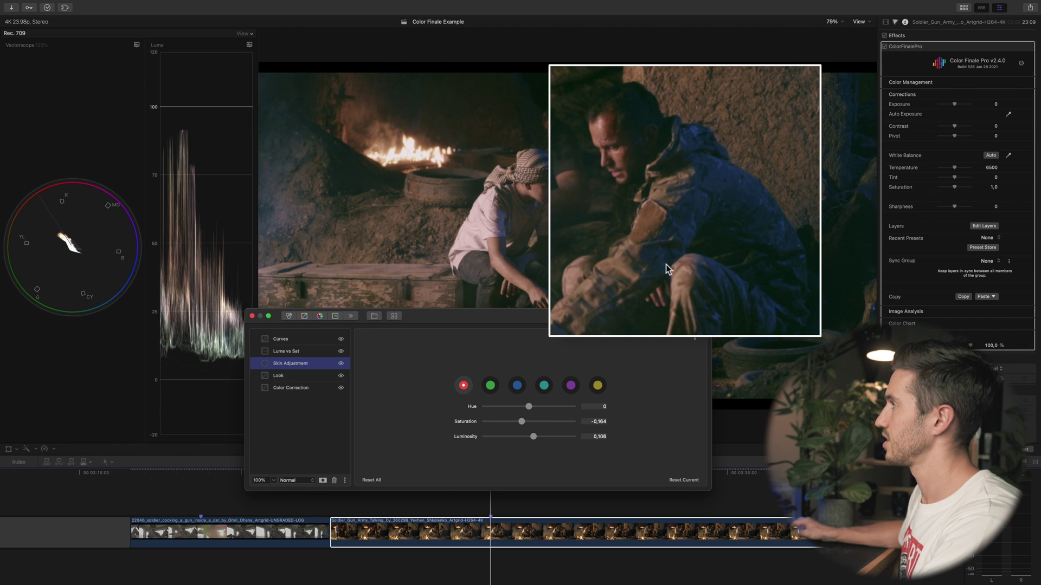
pyautogui.click(518, 385)
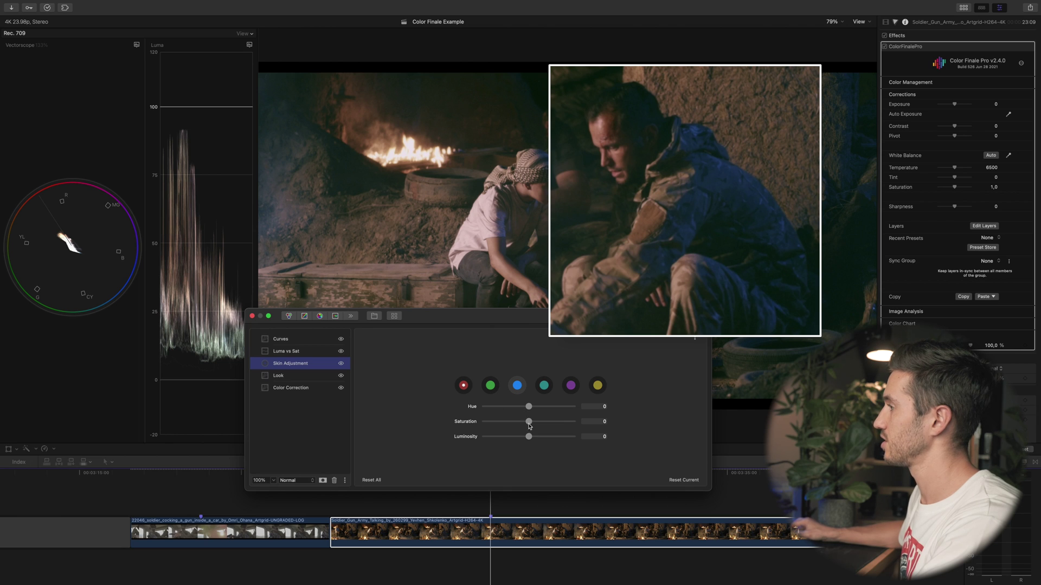
pyautogui.moveTo(524, 426); pyautogui.dragTo(504, 424)
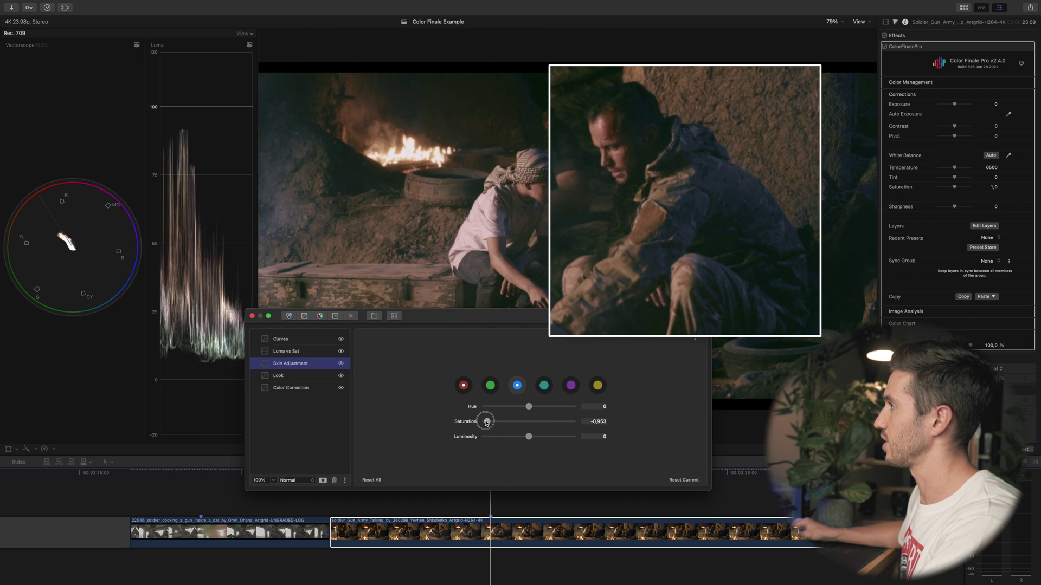
pyautogui.moveTo(498, 423); pyautogui.dragTo(524, 424)
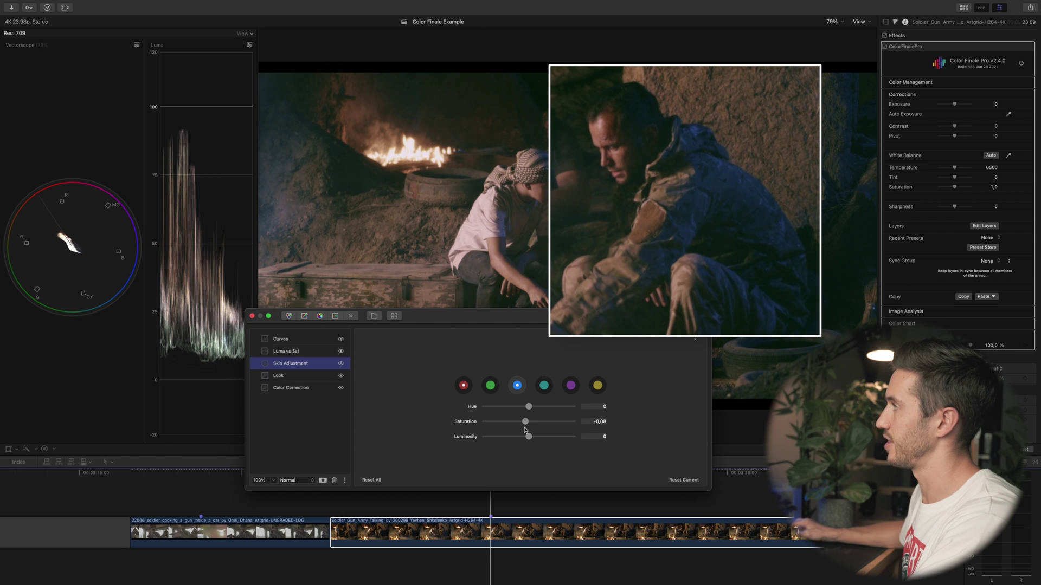
pyautogui.moveTo(526, 422); pyautogui.dragTo(505, 424)
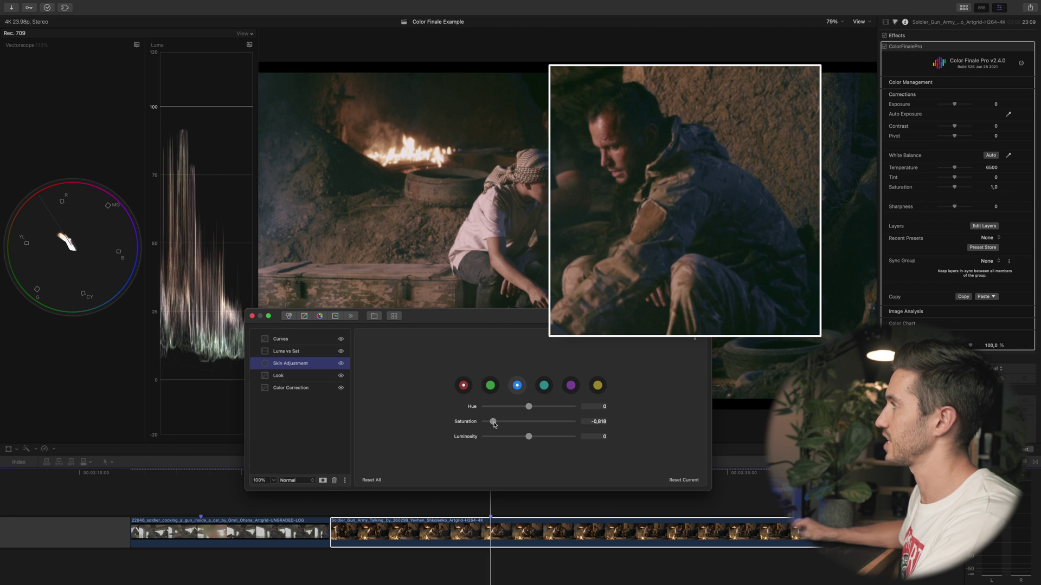
pyautogui.moveTo(496, 423)
pyautogui.mouseDown()
pyautogui.moveTo(530, 422)
pyautogui.moveTo(492, 422)
pyautogui.mouseUp()
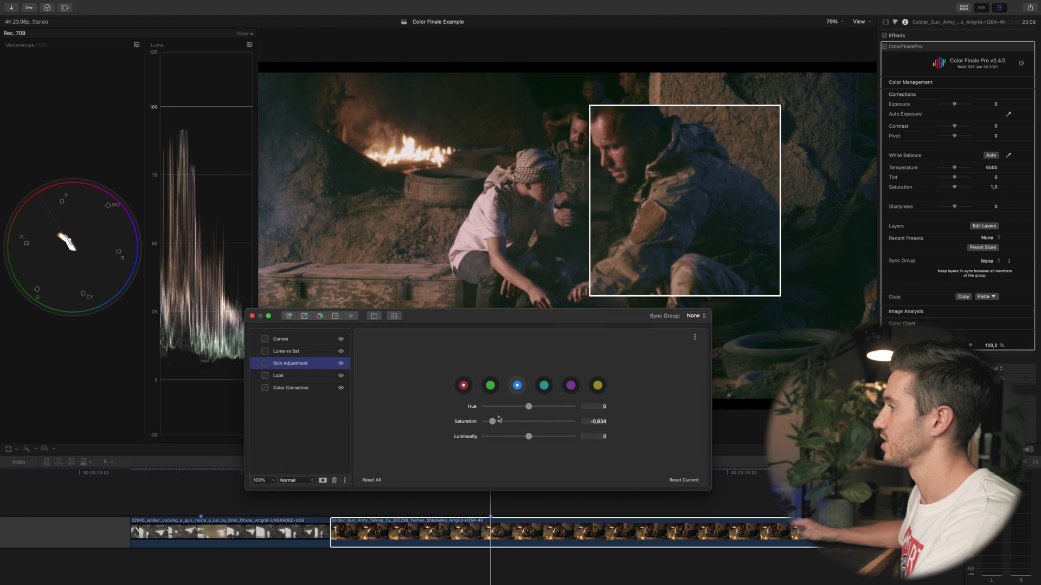